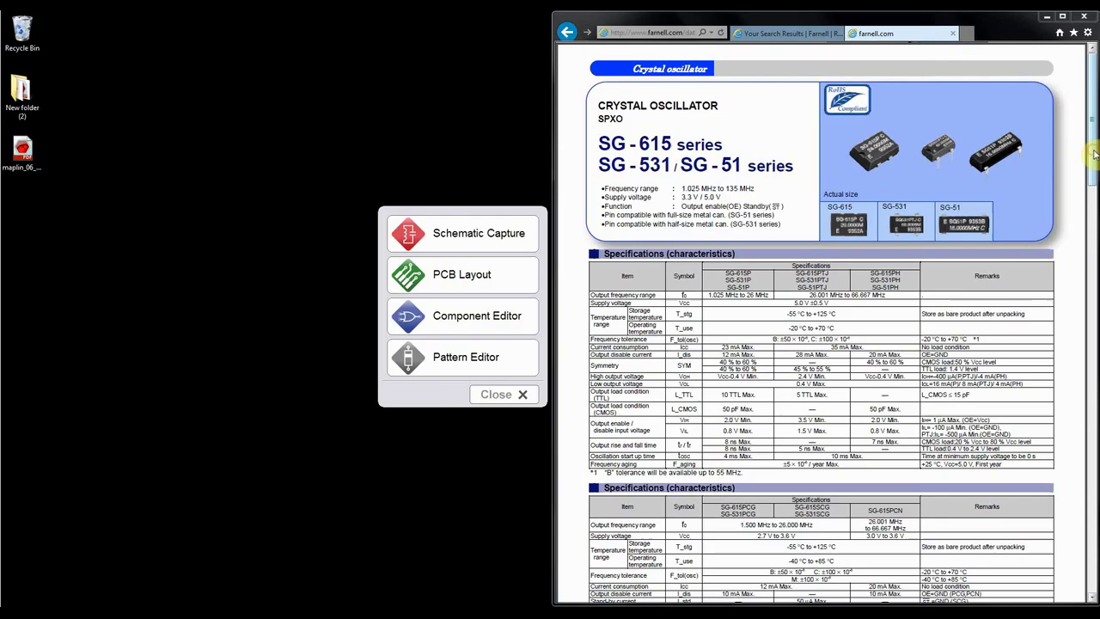
drag(1092, 152, 1096, 294)
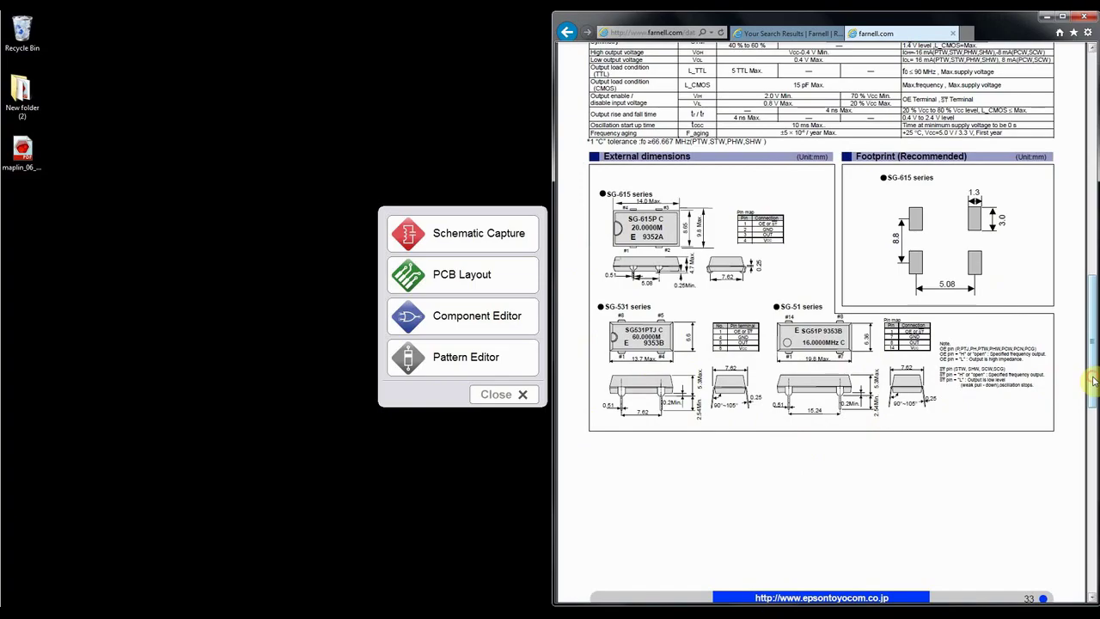
drag(1093, 380, 1092, 103)
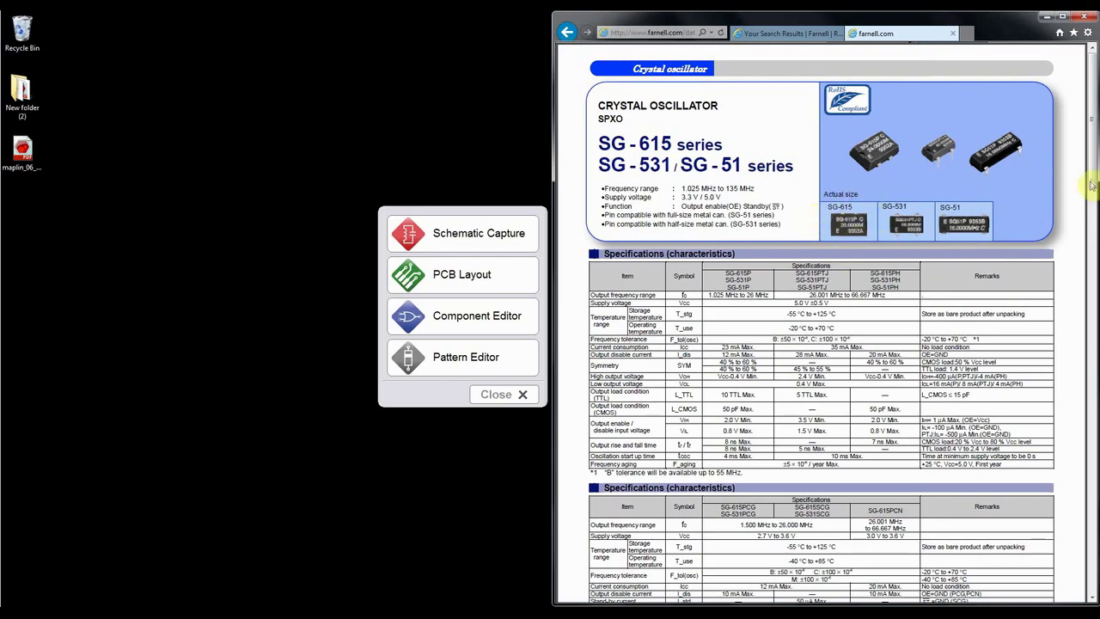
- Scroll the datasheet to page 33's external dimensions and recommended footprint drawings
scroll(1089, 207, down, 1)
scroll(1092, 221, down, 10)
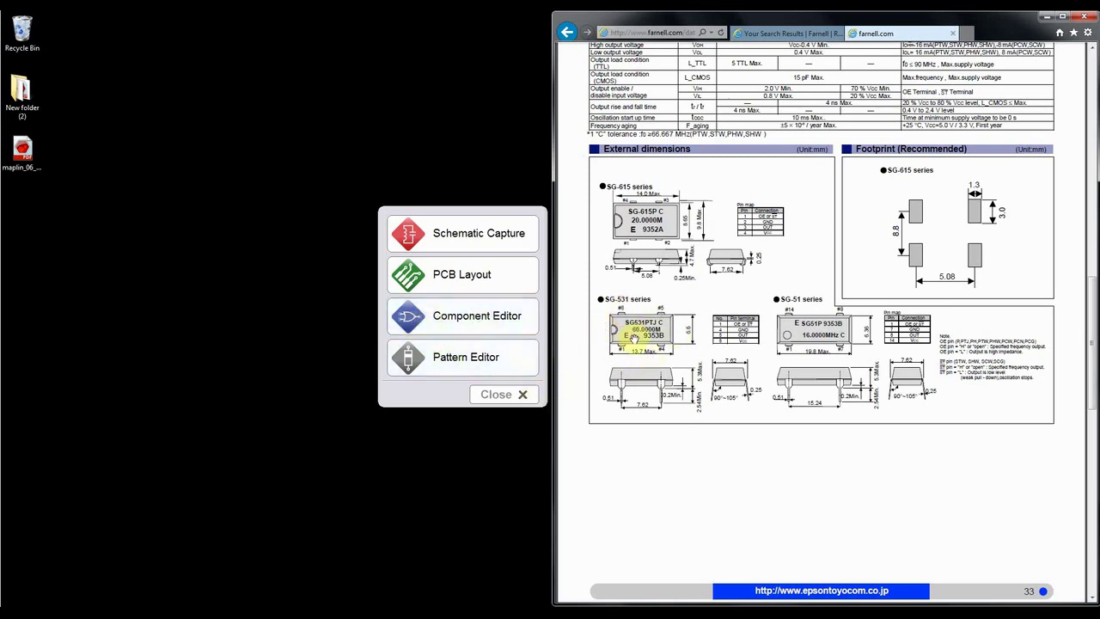
drag(1092, 378, 1092, 52)
scroll(644, 146, down, 1)
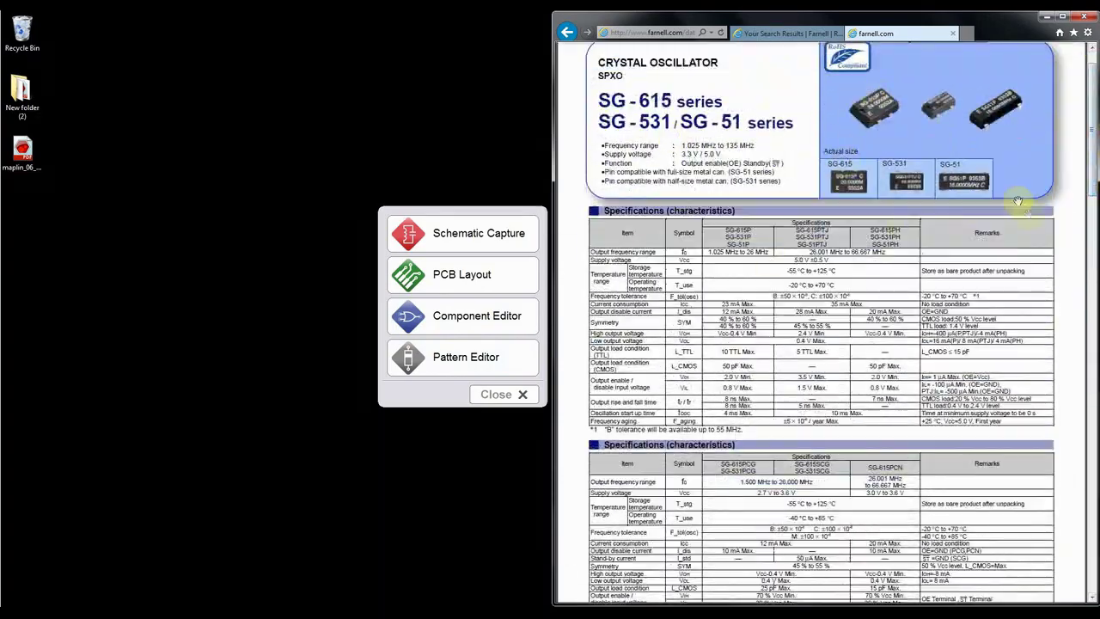
drag(1086, 209, 1092, 397)
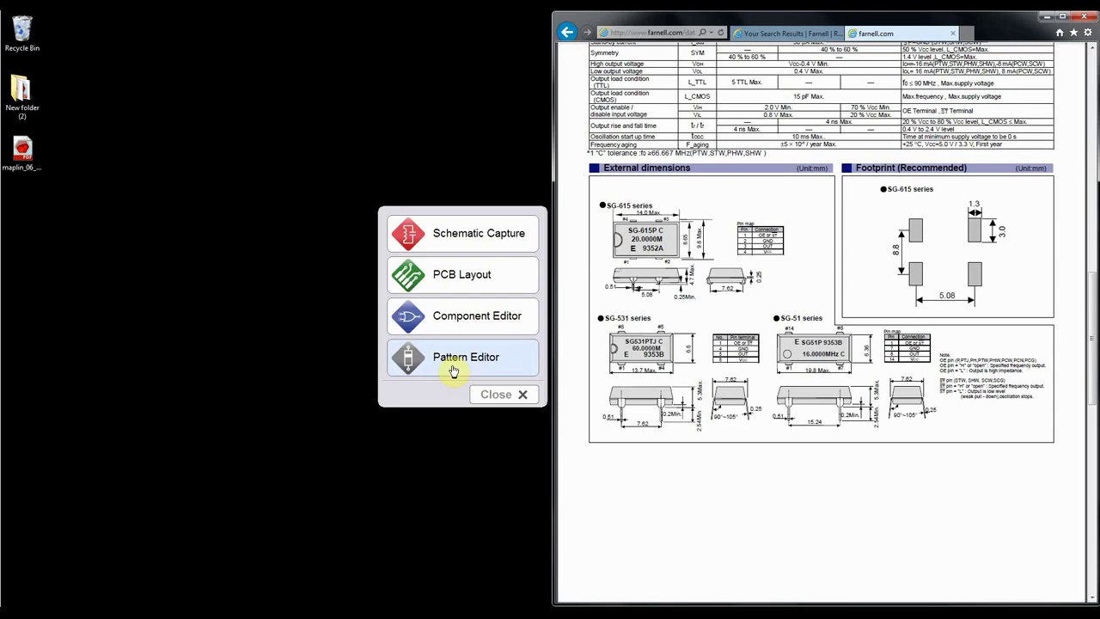
click(454, 369)
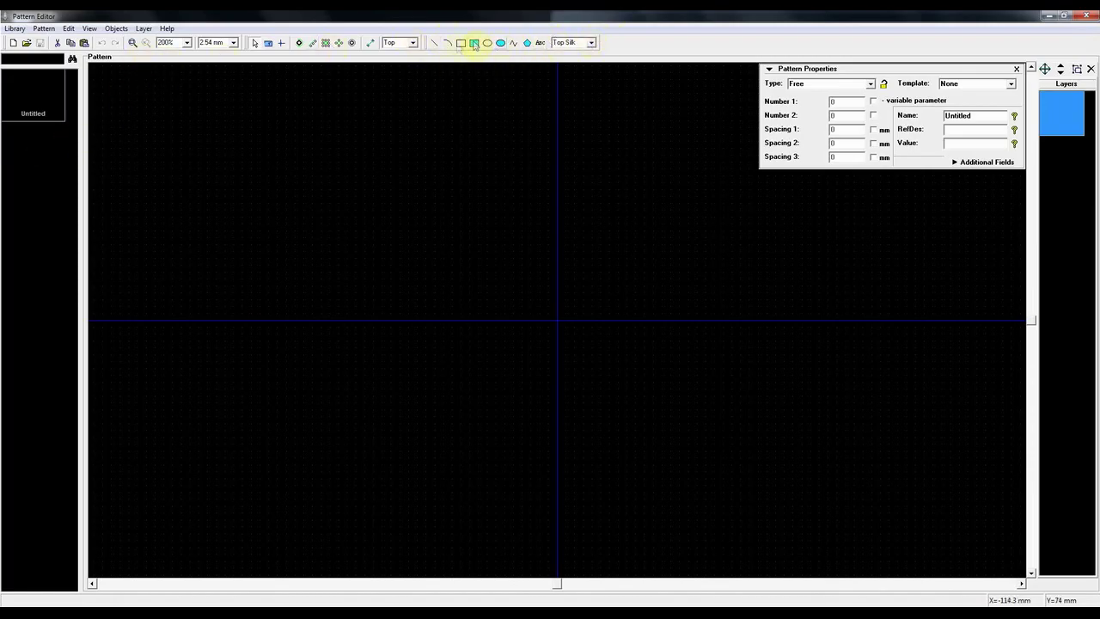
click(590, 42)
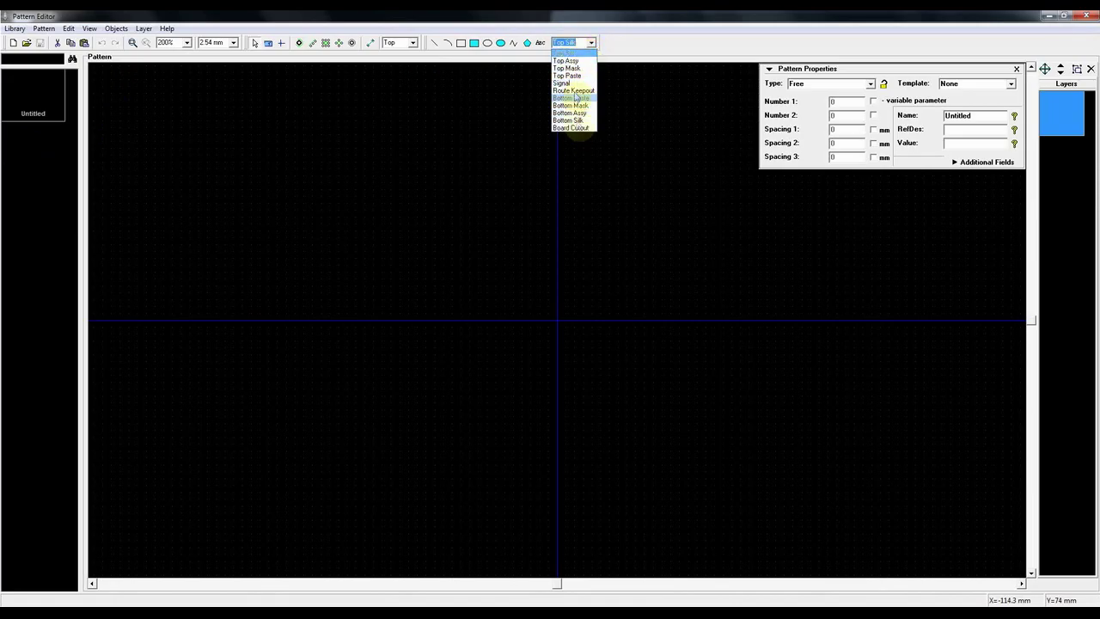
click(624, 33)
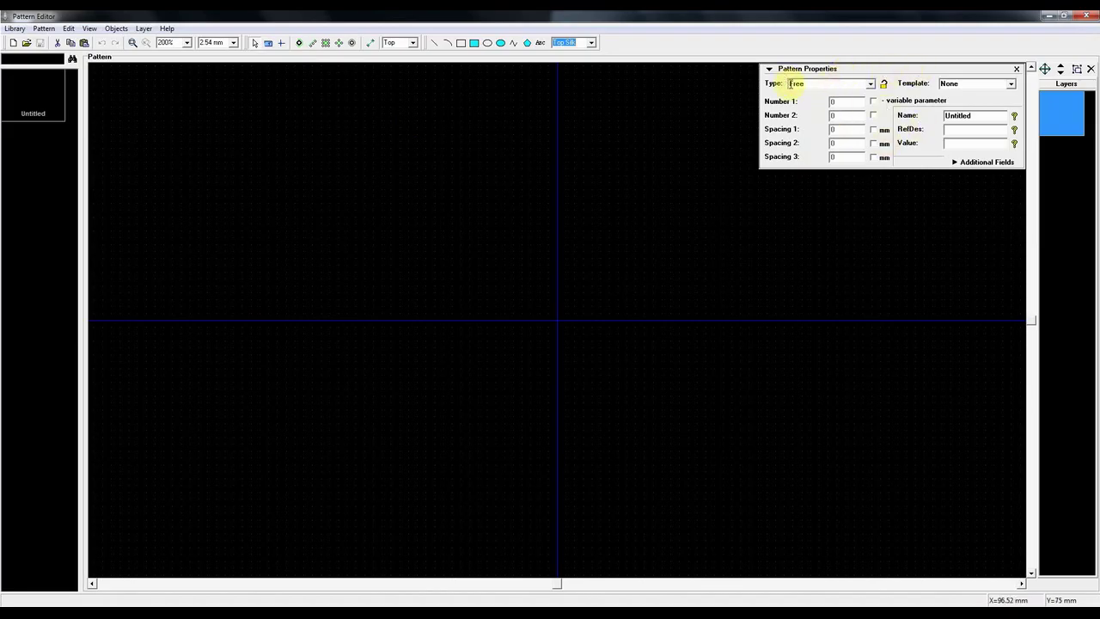
- Try the Matrix, Rectangle and Zig-Zag pattern types, then return Type to Free and lock it
click(871, 84)
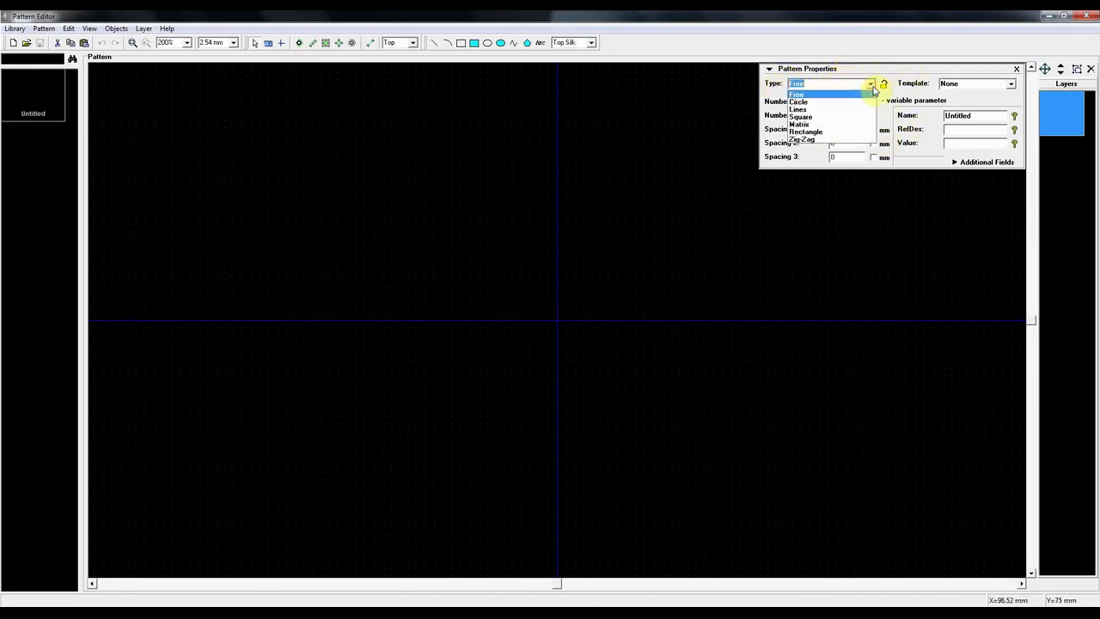
click(817, 125)
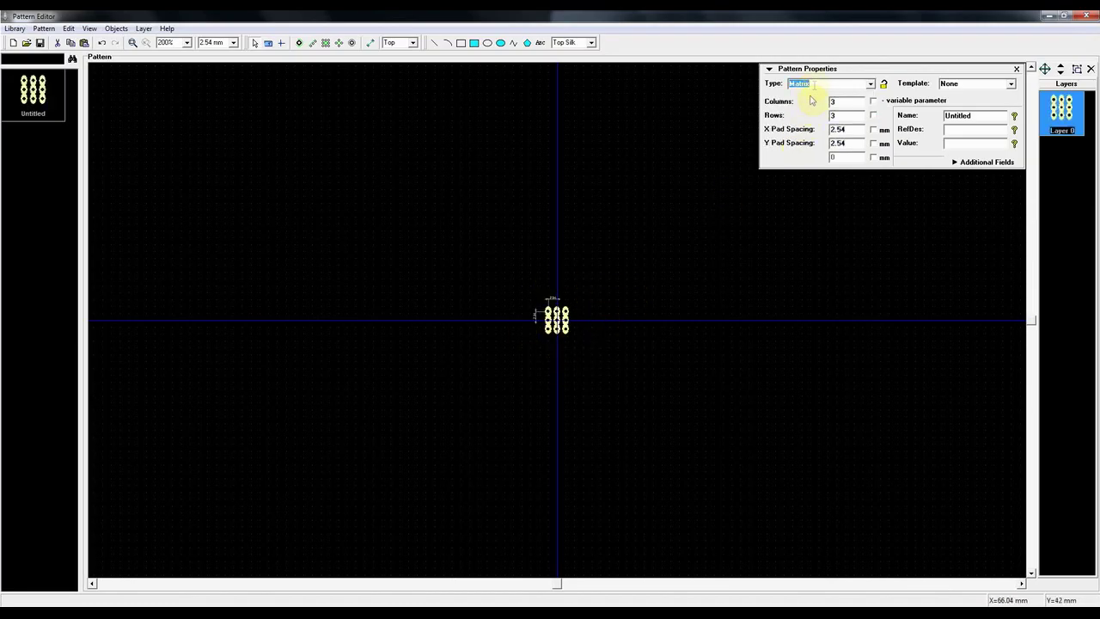
click(870, 84)
click(816, 137)
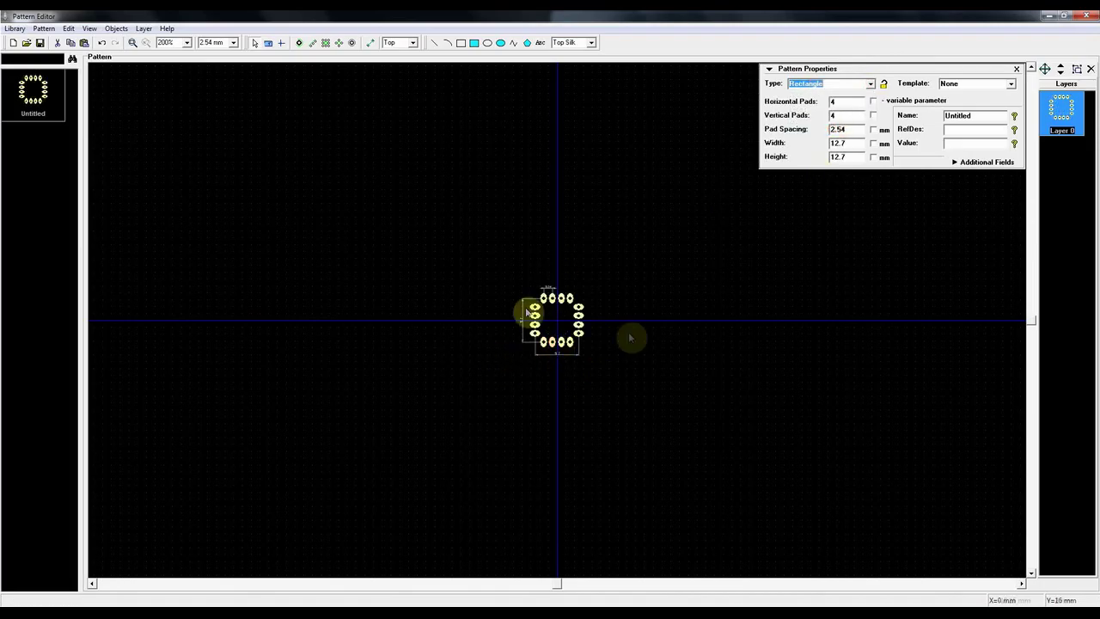
click(870, 84)
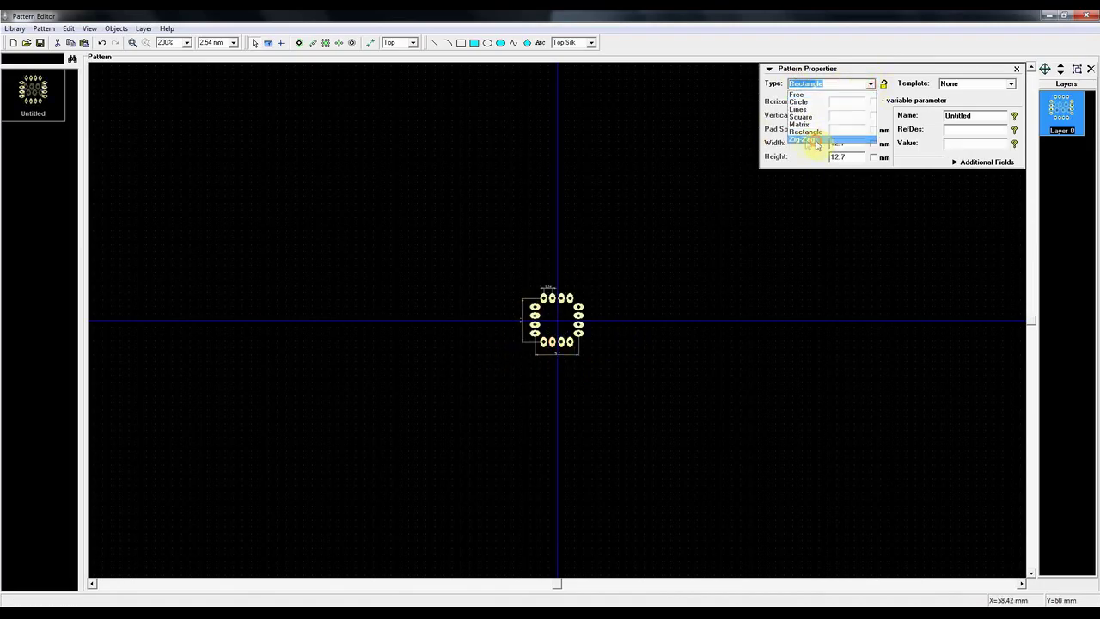
click(816, 139)
click(868, 84)
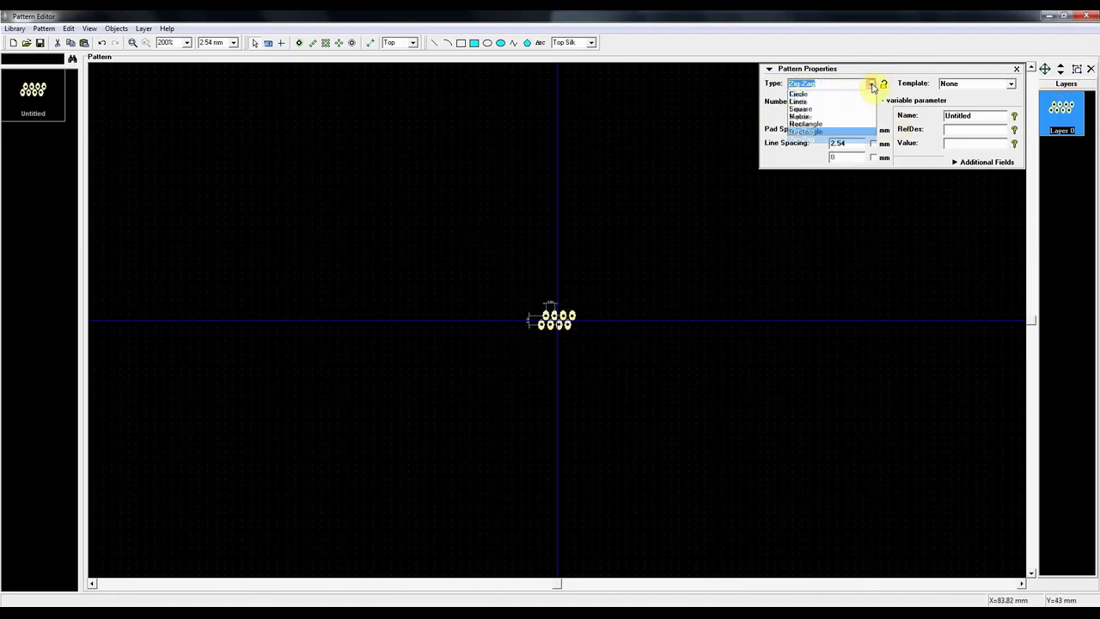
click(831, 92)
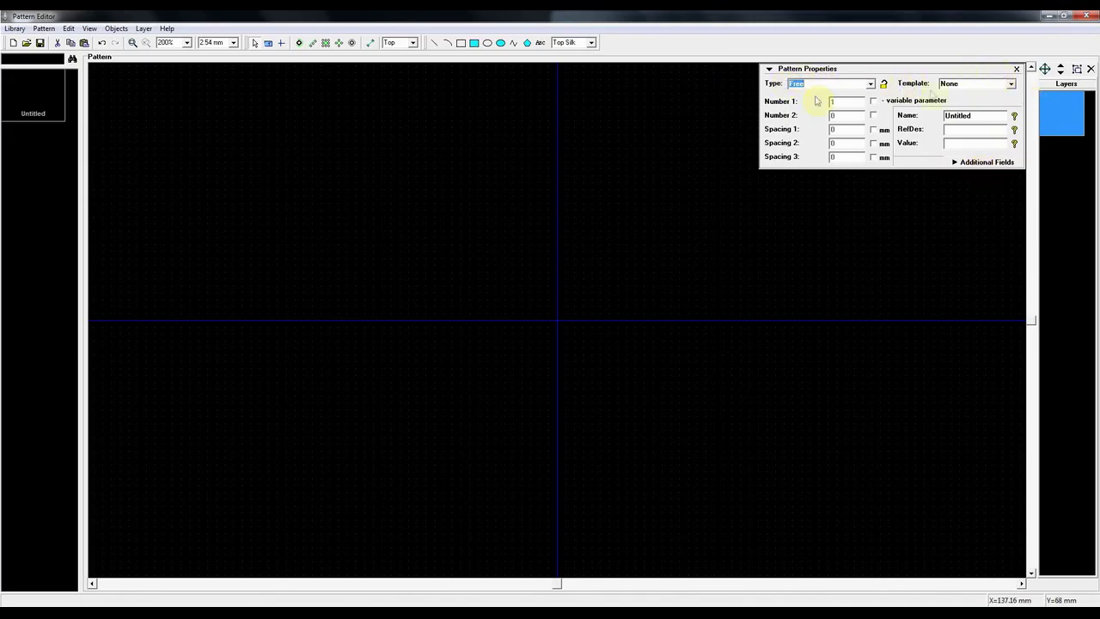
click(883, 86)
- Check the part number in the datasheet and rename the pattern from Untitled to SG-615
drag(988, 116, 941, 117)
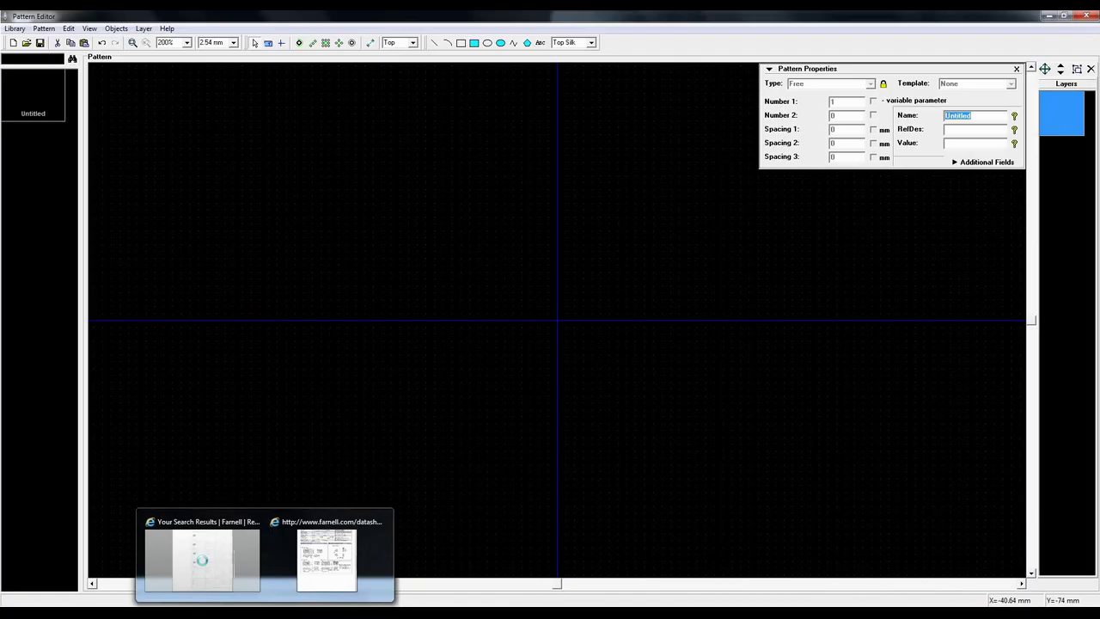
click(327, 552)
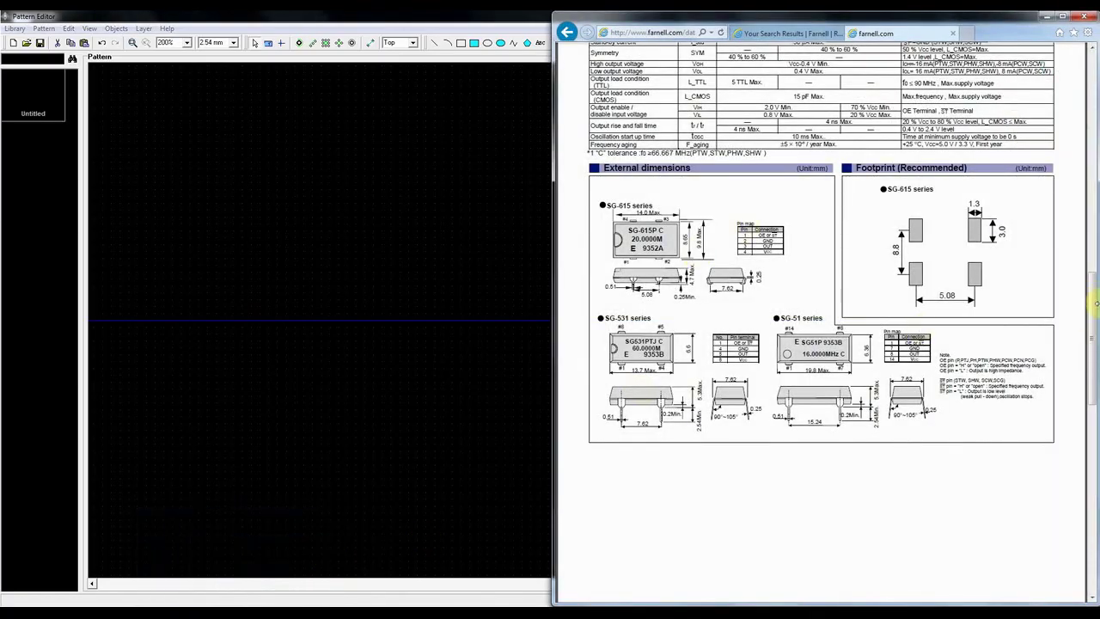
mouse_move(1087, 305)
mouse_down()
mouse_move(1089, 91)
mouse_move(1093, 277)
mouse_up()
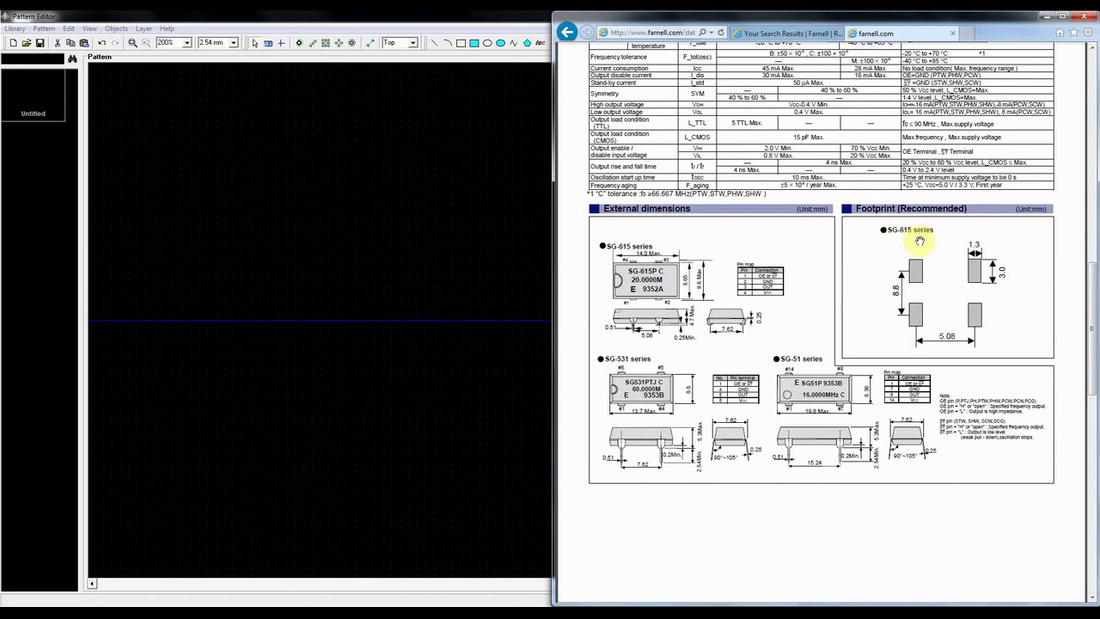
click(391, 196)
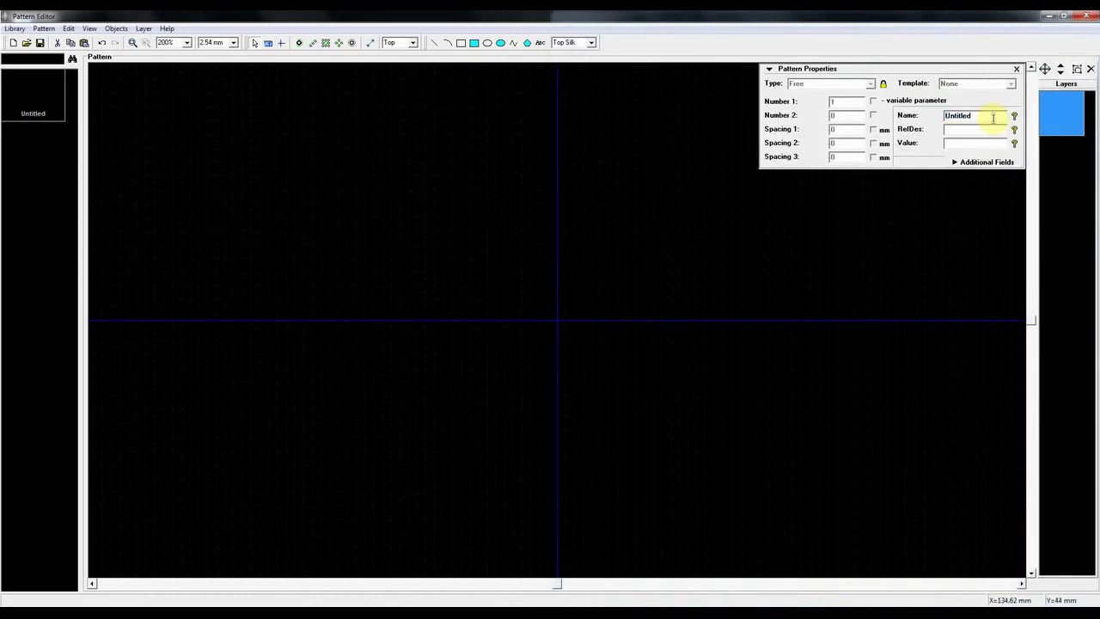
drag(994, 115, 935, 123)
text(SG-)
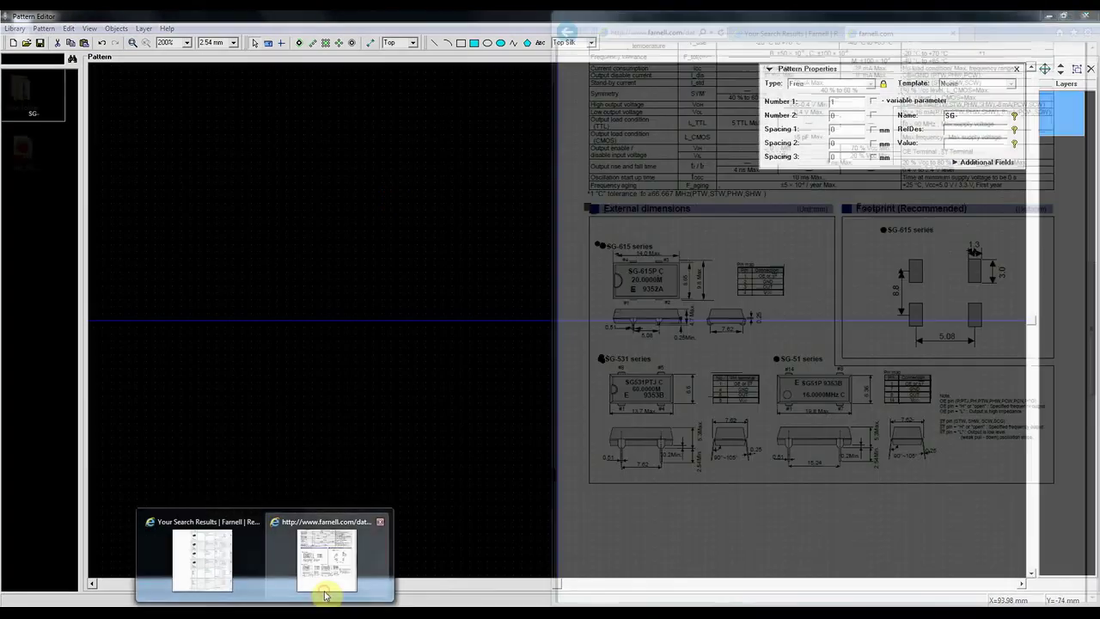
click(329, 554)
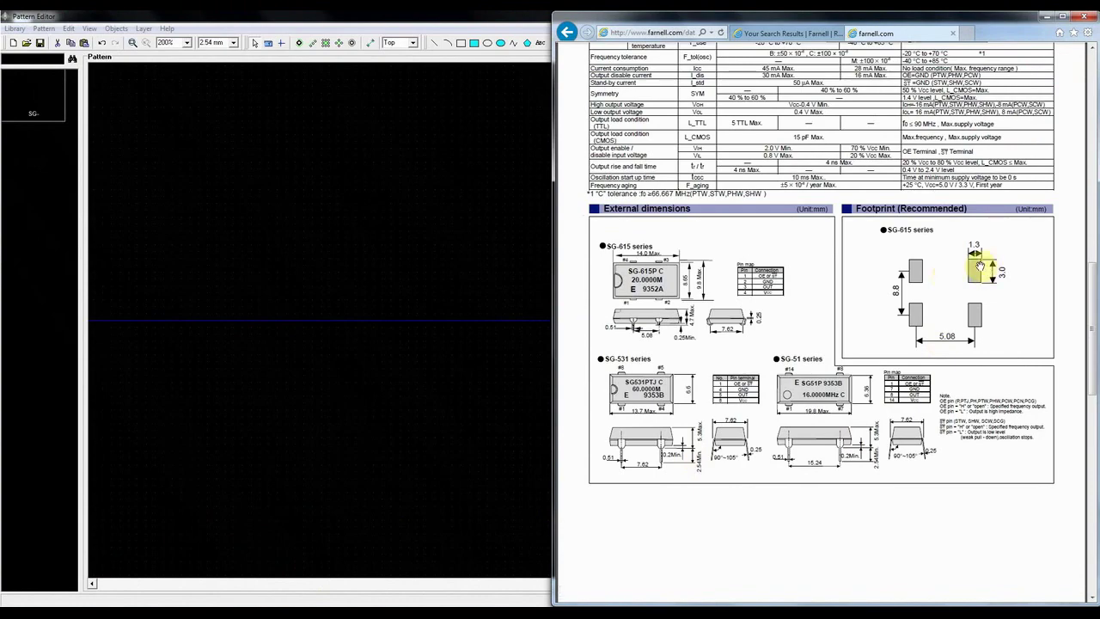
click(1043, 16)
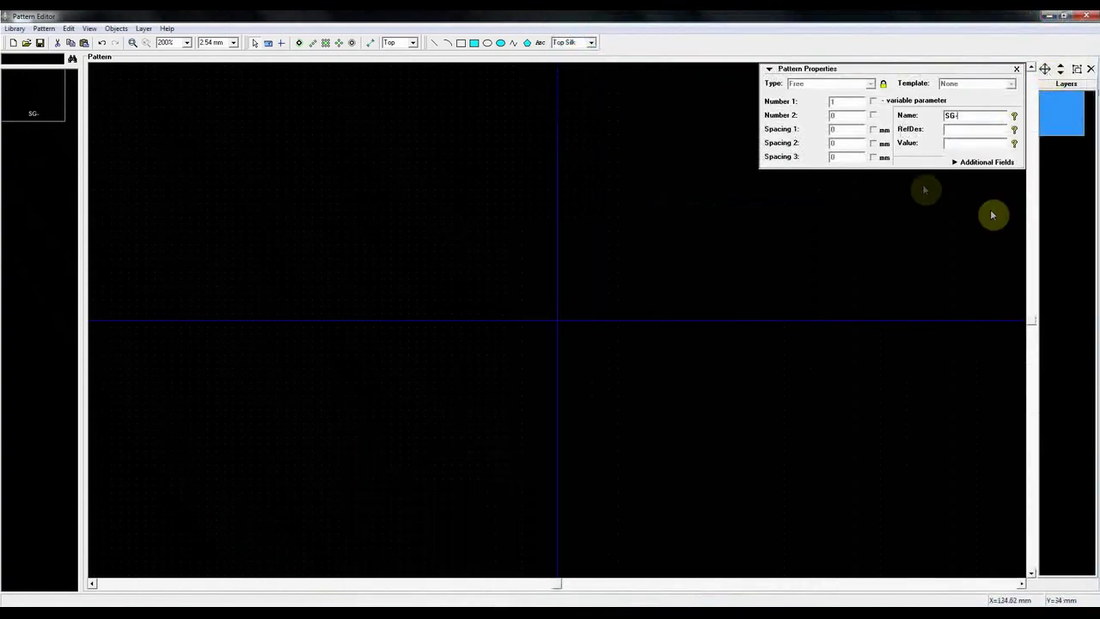
click(973, 115)
text(615)
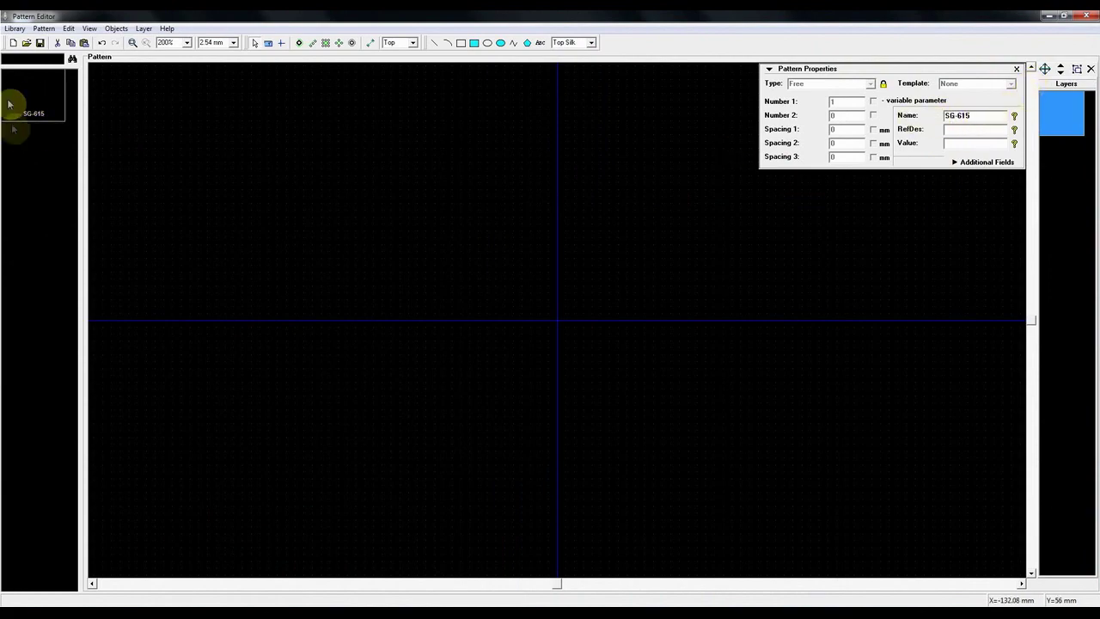
- Enter XT as the pattern's RefDes, clear the 1MHZ Value, and close Pattern Properties
click(945, 130)
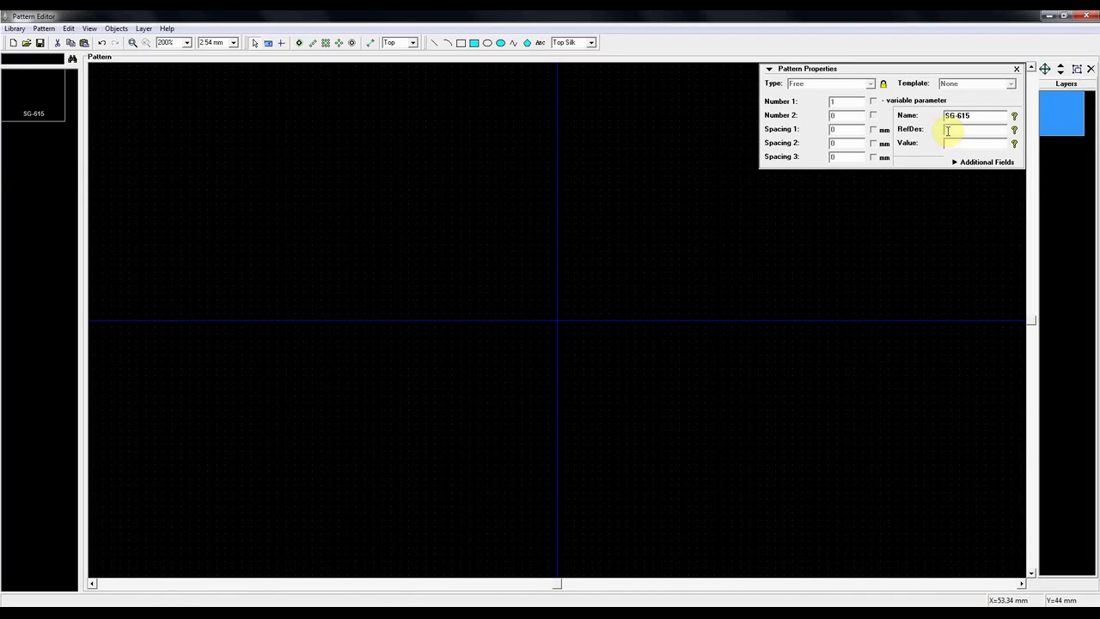
click(948, 130)
text(XT)
click(966, 142)
click(959, 145)
text(1MHZ)
click(958, 144)
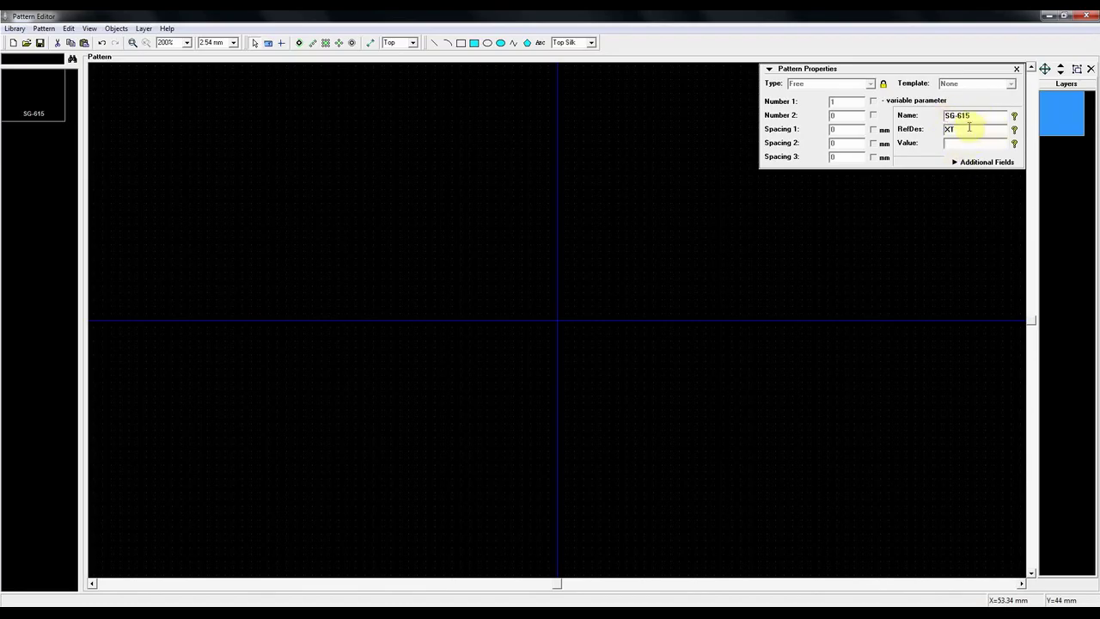
click(975, 142)
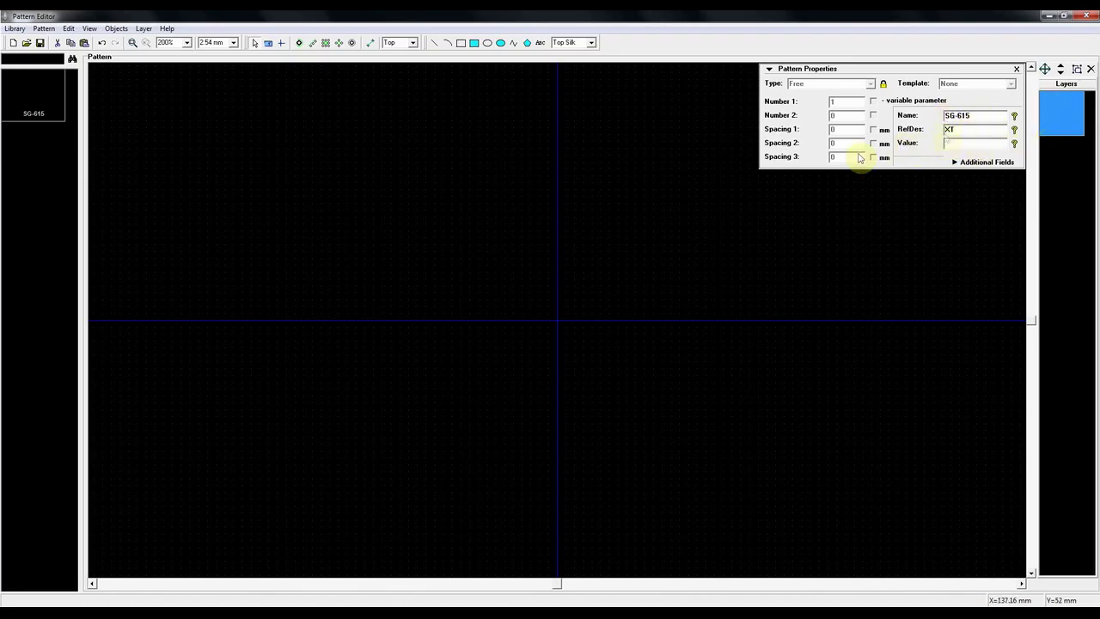
click(1017, 69)
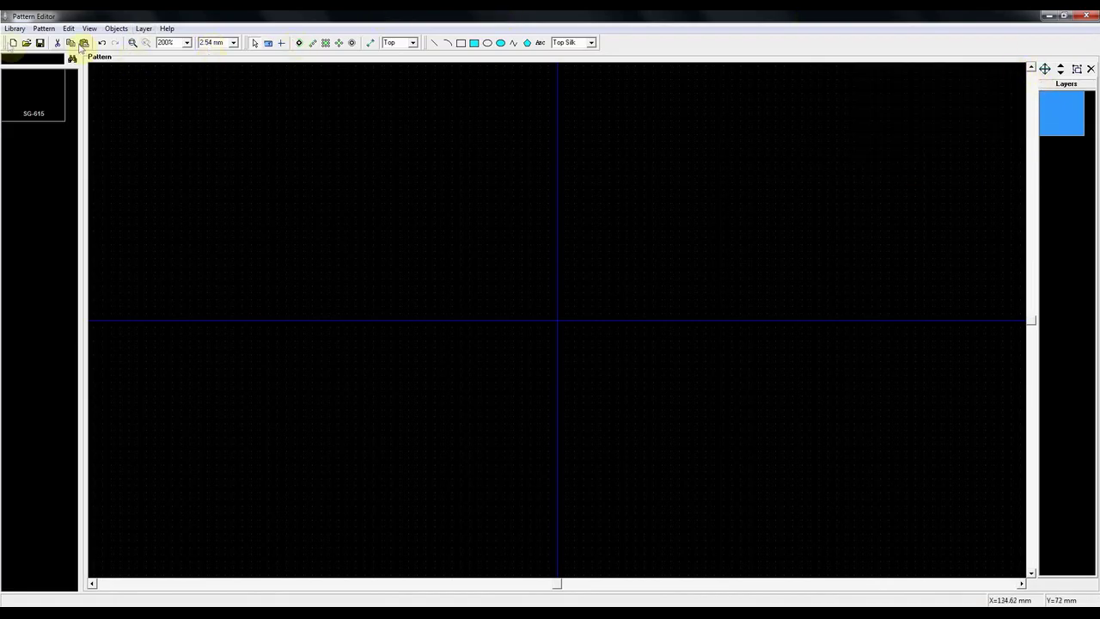
- In Library Name and Hint, keep the name CUSTOM and set the hint to 'my lib'
click(14, 28)
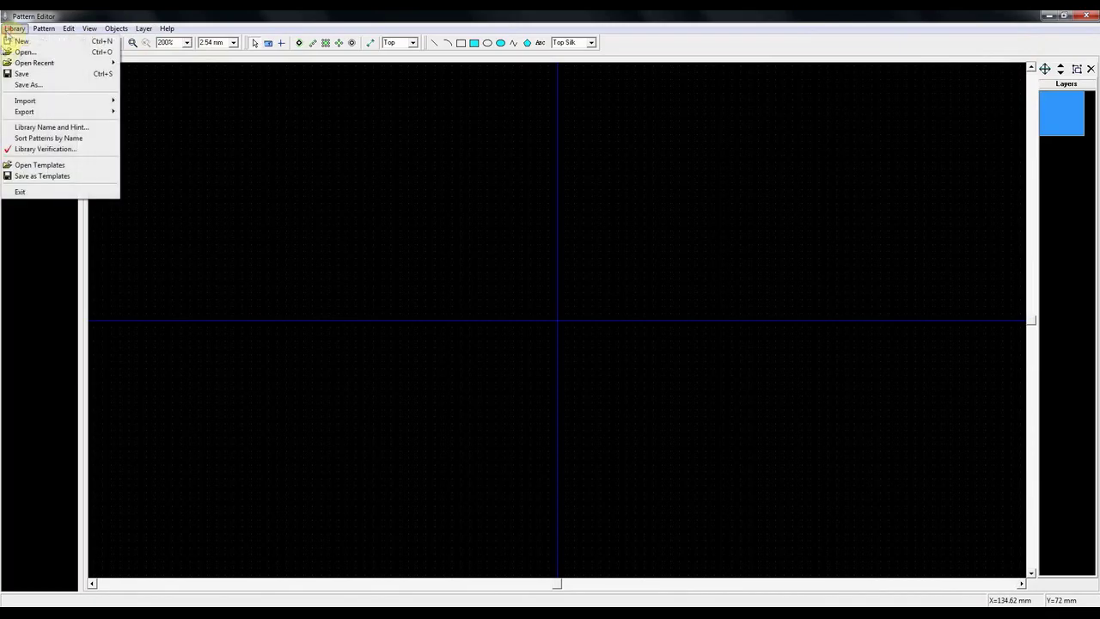
click(68, 127)
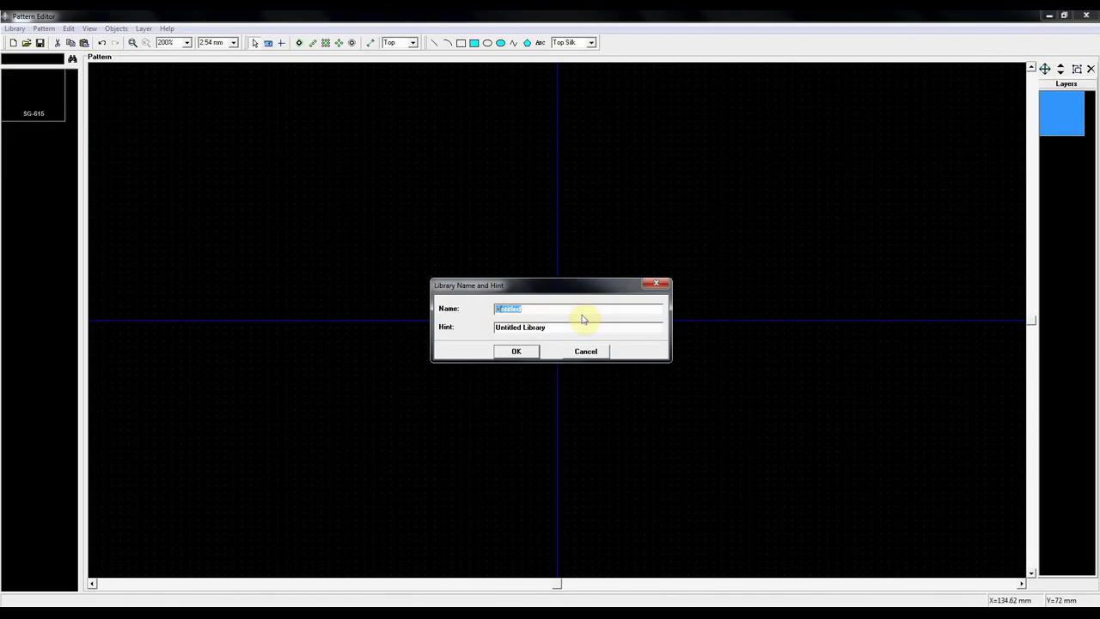
text(M)
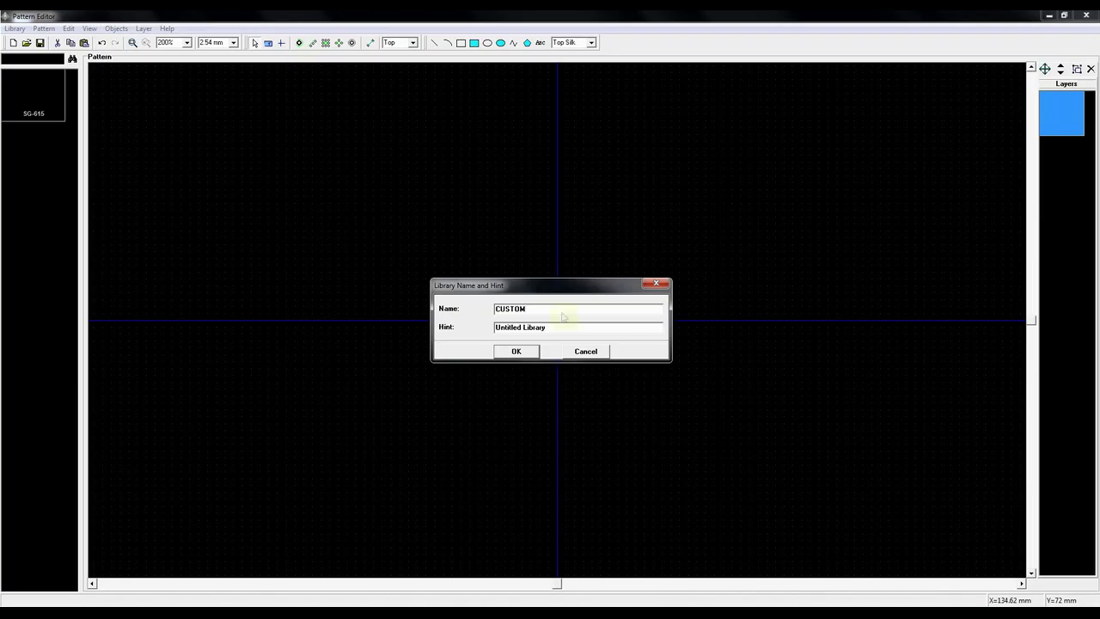
drag(555, 328, 442, 324)
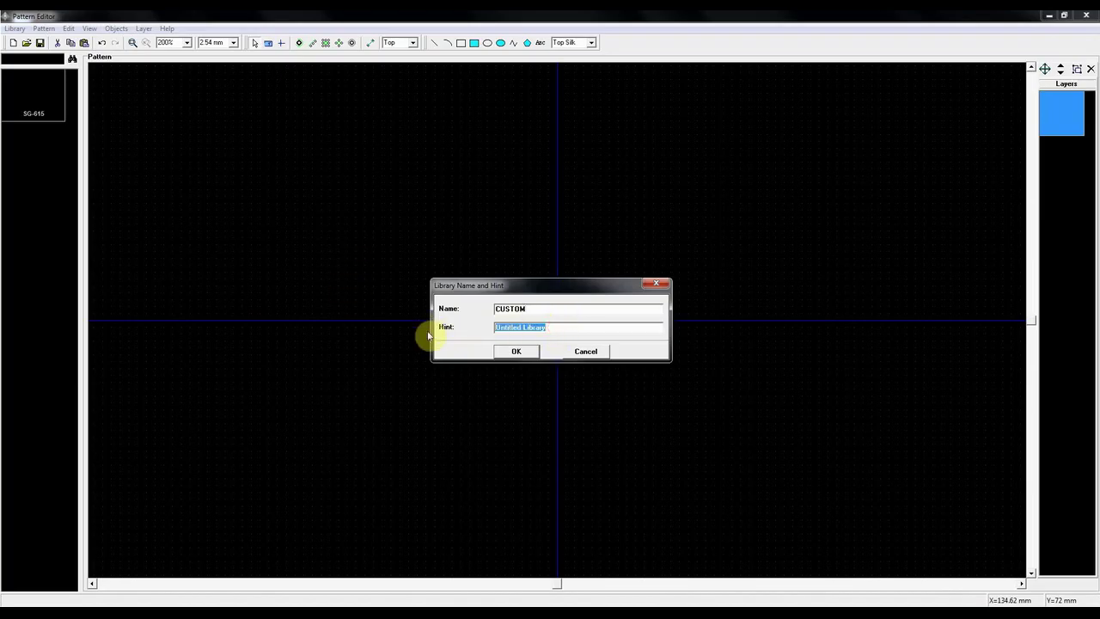
text(my lib)
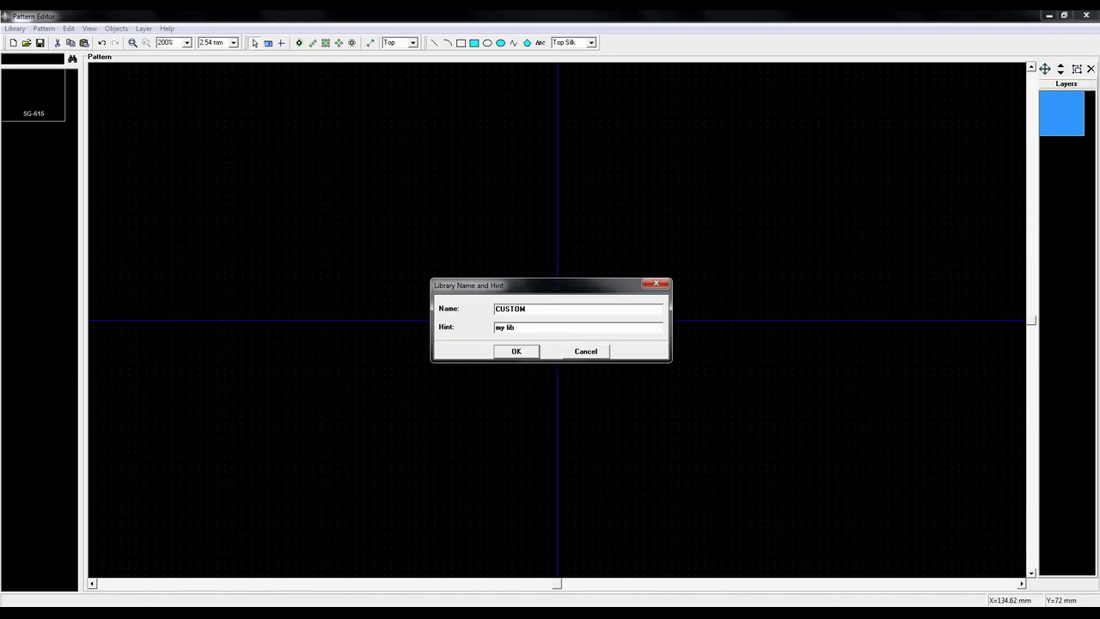
click(516, 352)
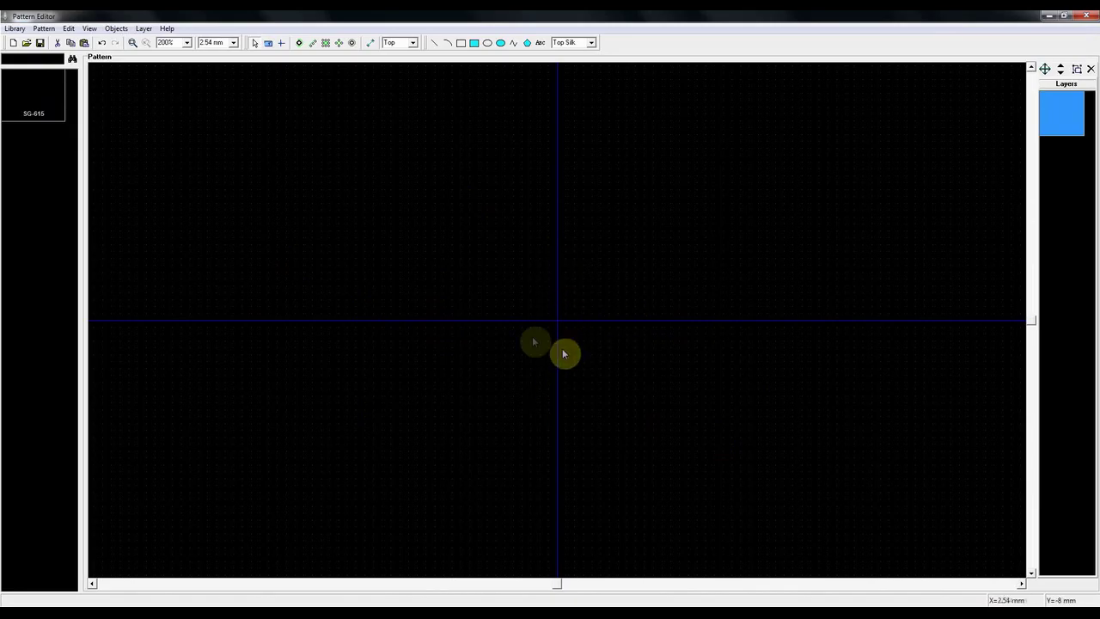
click(215, 45)
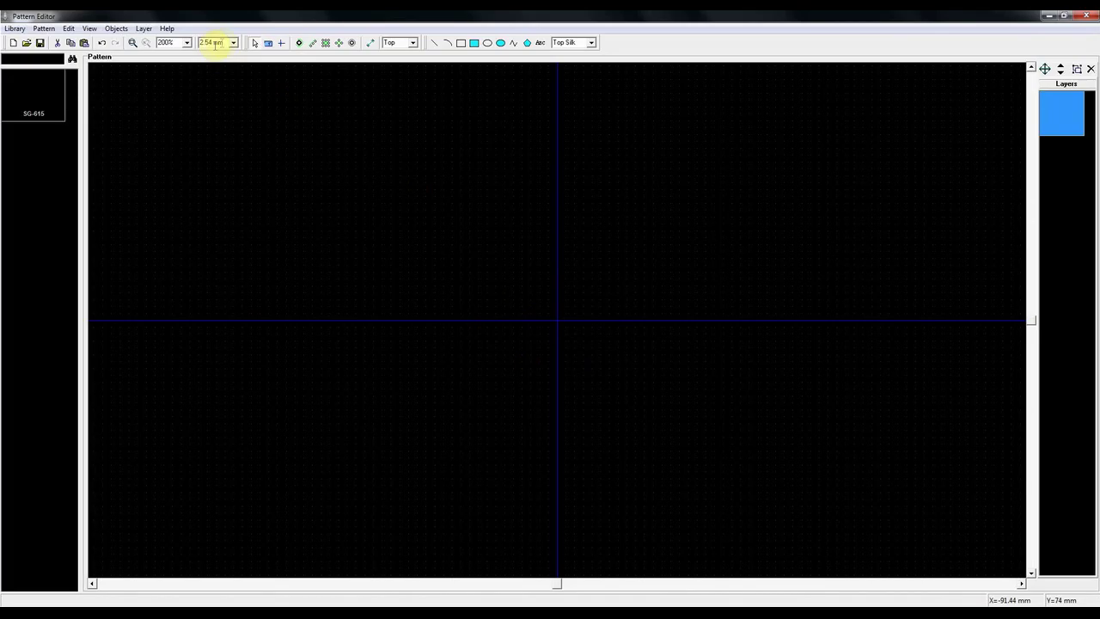
click(222, 42)
click(232, 43)
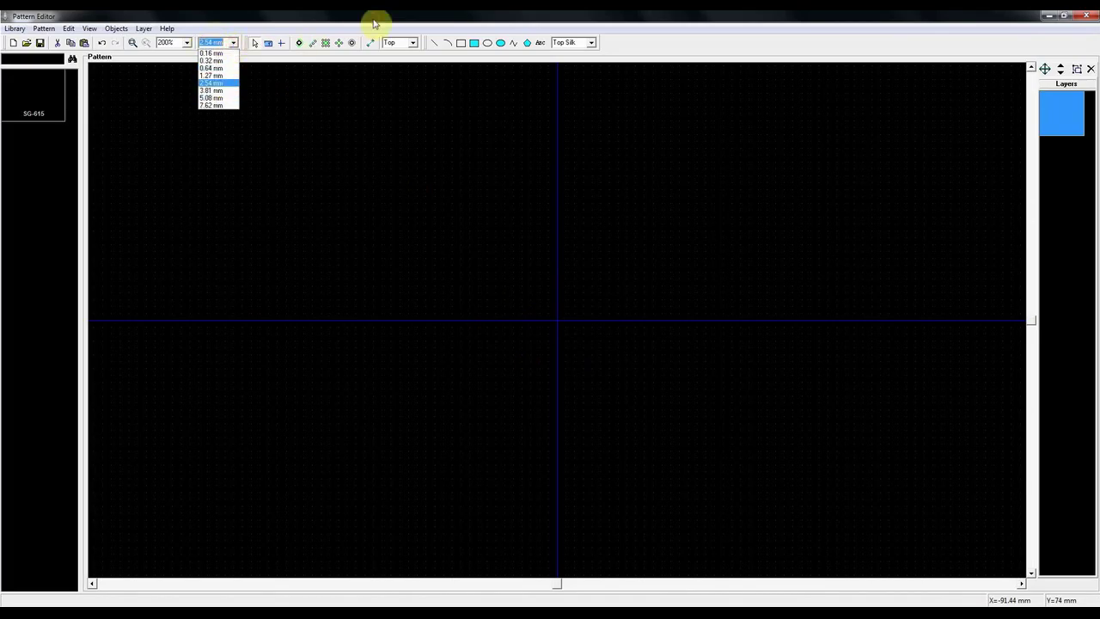
click(414, 44)
click(413, 45)
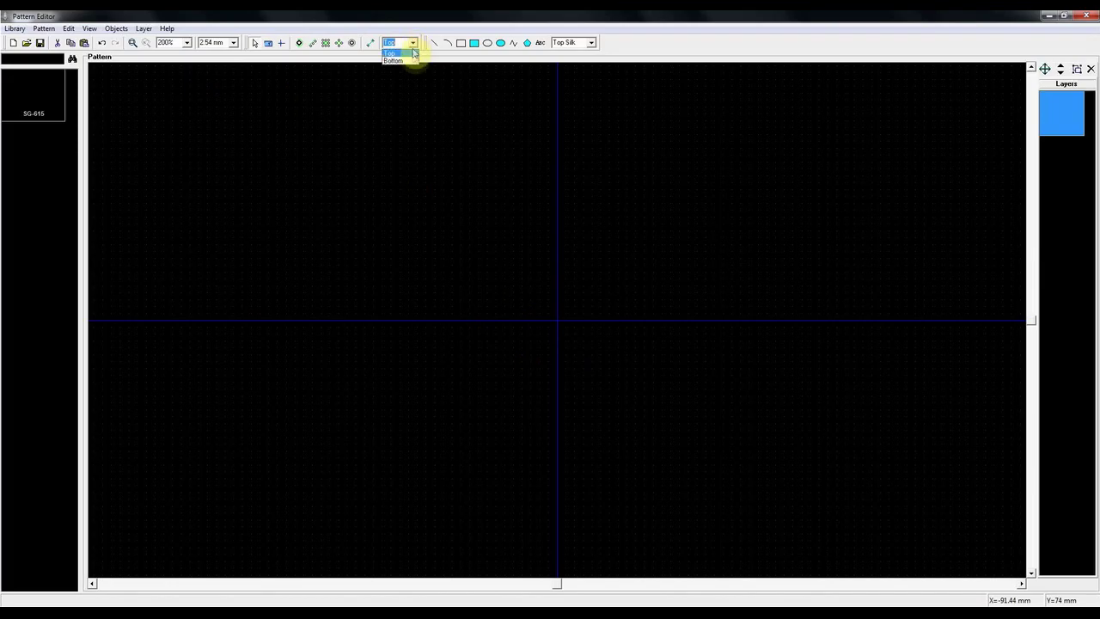
click(503, 35)
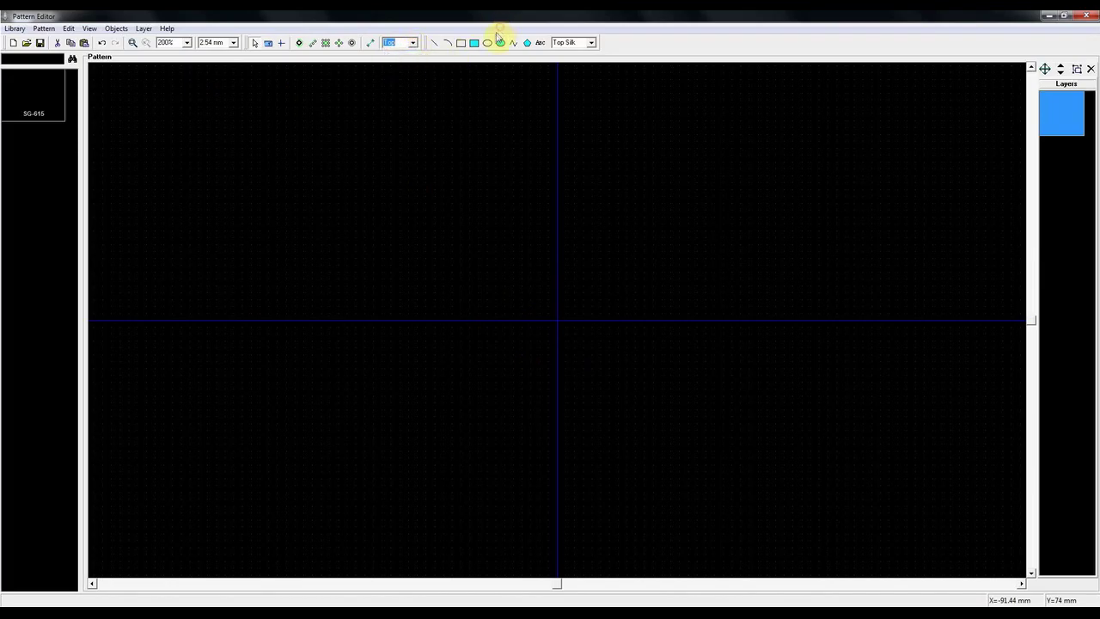
click(298, 43)
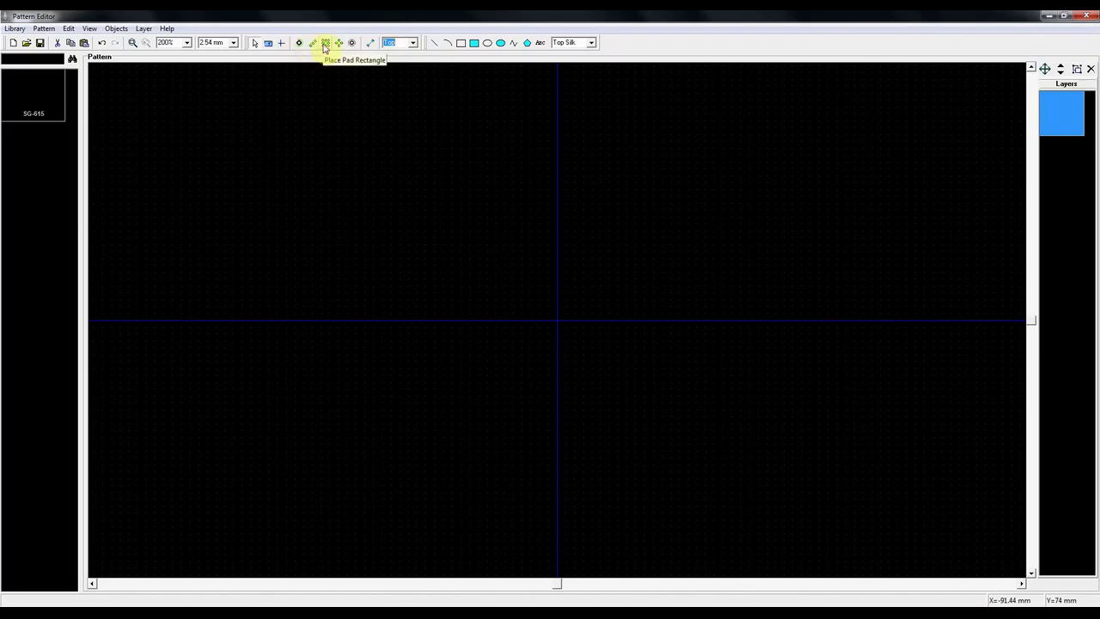
click(325, 47)
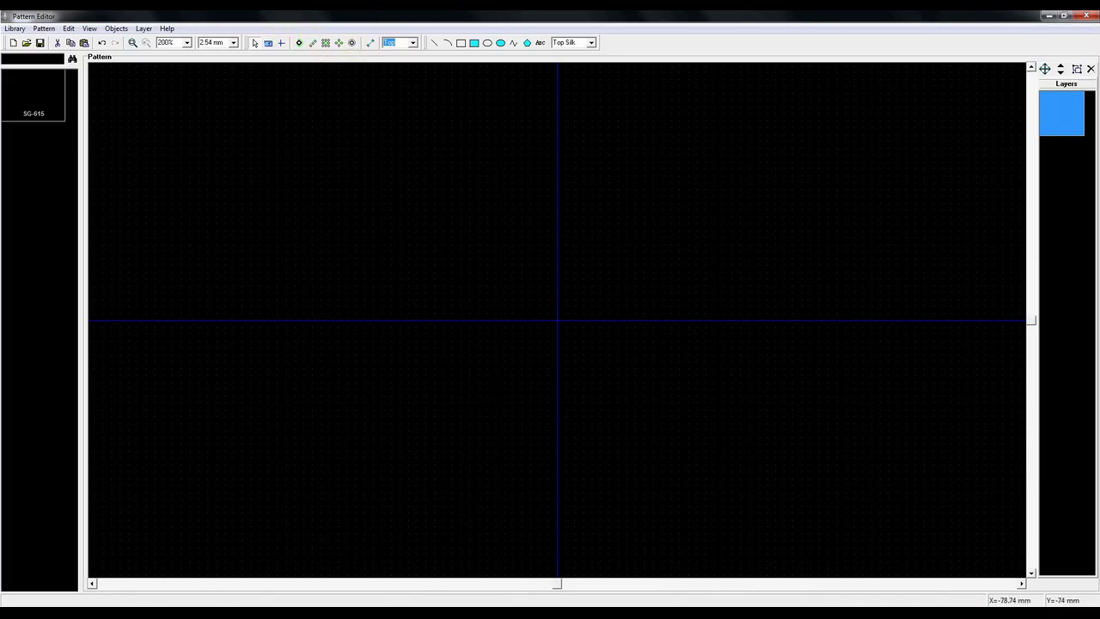
mouse_move(335, 617)
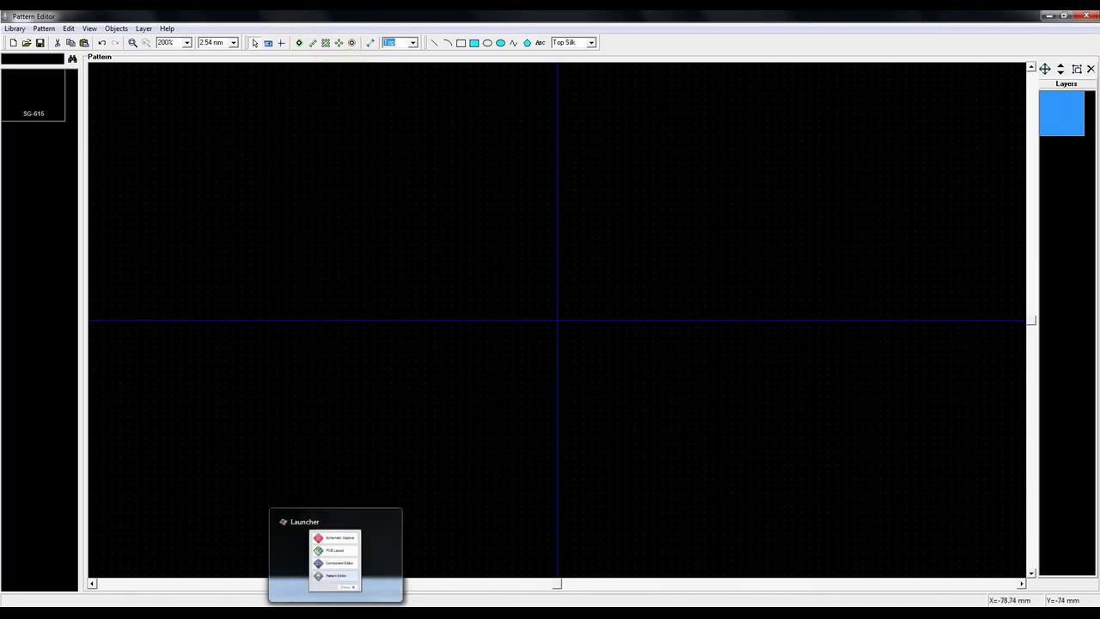
click(298, 43)
click(355, 193)
click(355, 244)
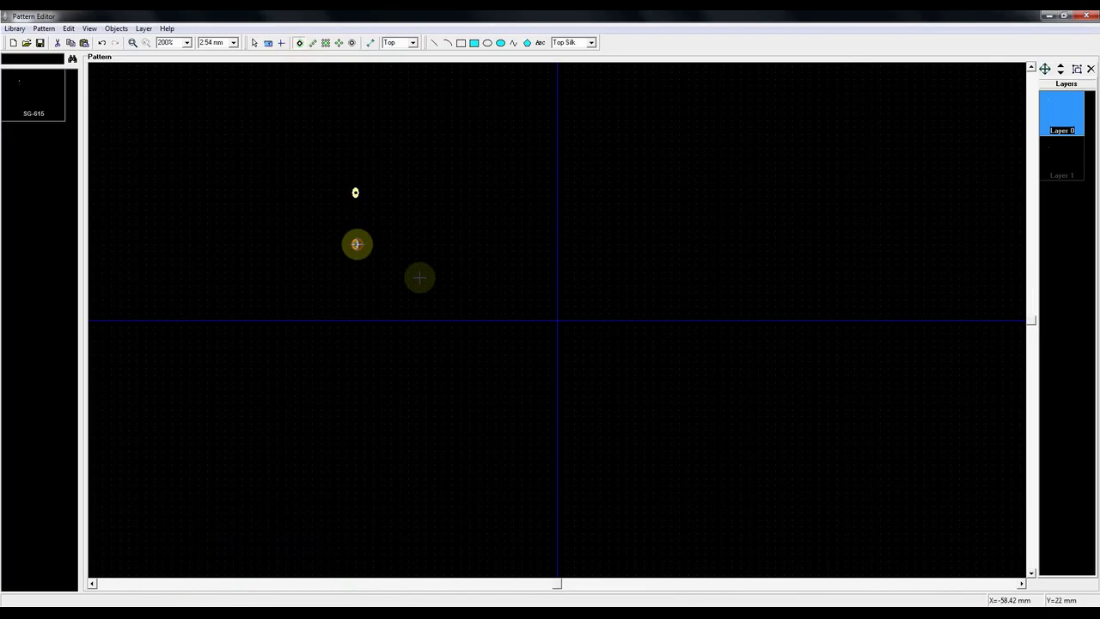
click(312, 43)
drag(416, 279, 412, 186)
click(337, 43)
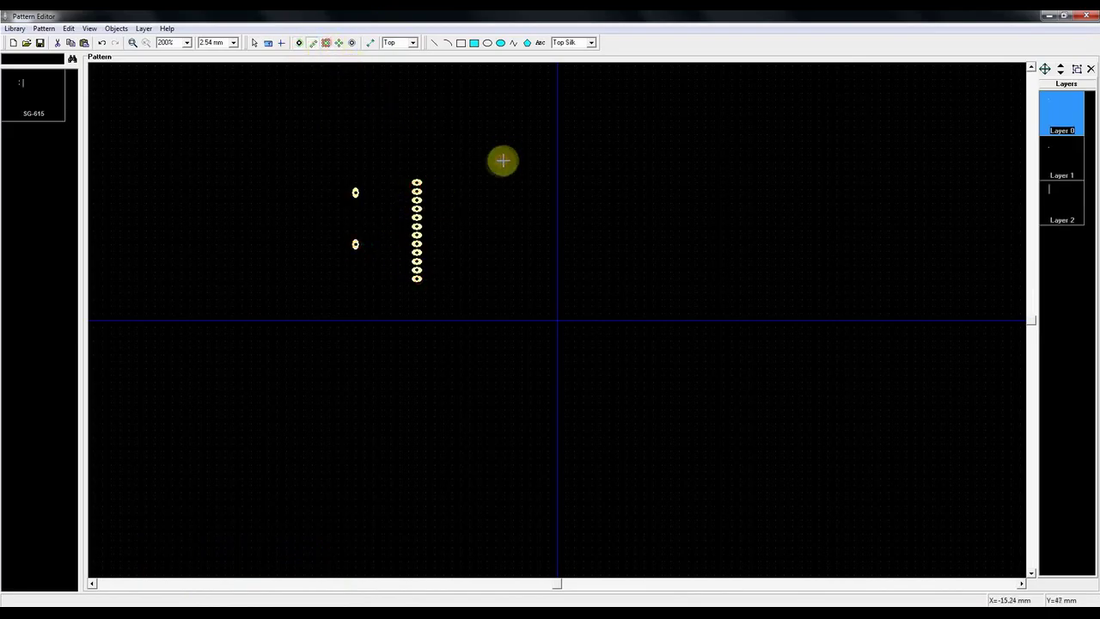
drag(502, 161, 504, 311)
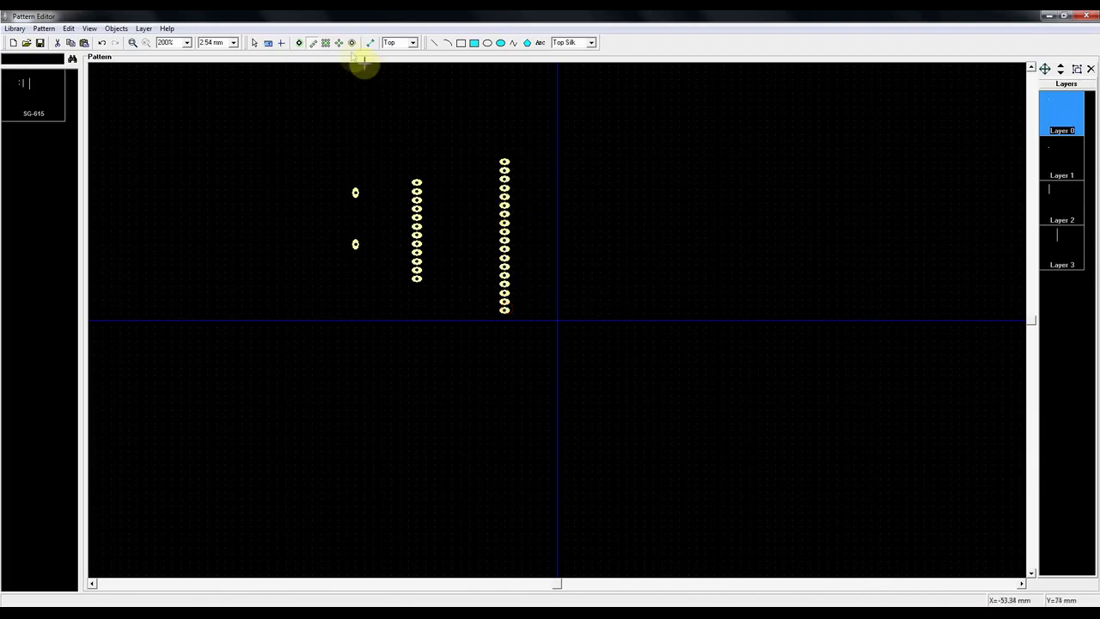
click(326, 42)
drag(550, 172, 724, 290)
click(339, 42)
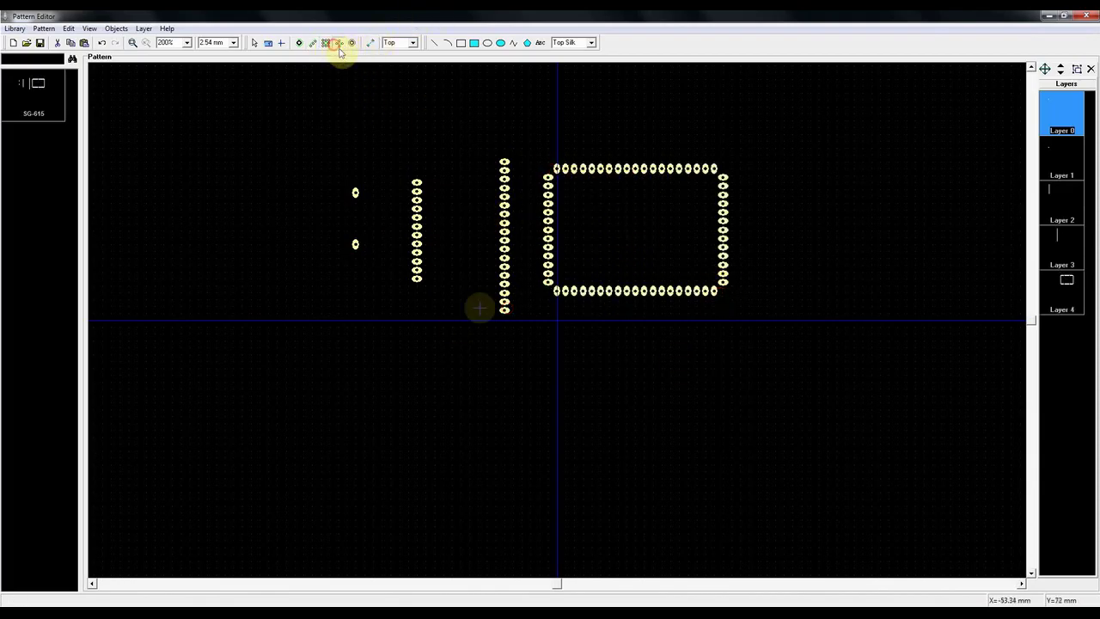
drag(308, 348, 419, 447)
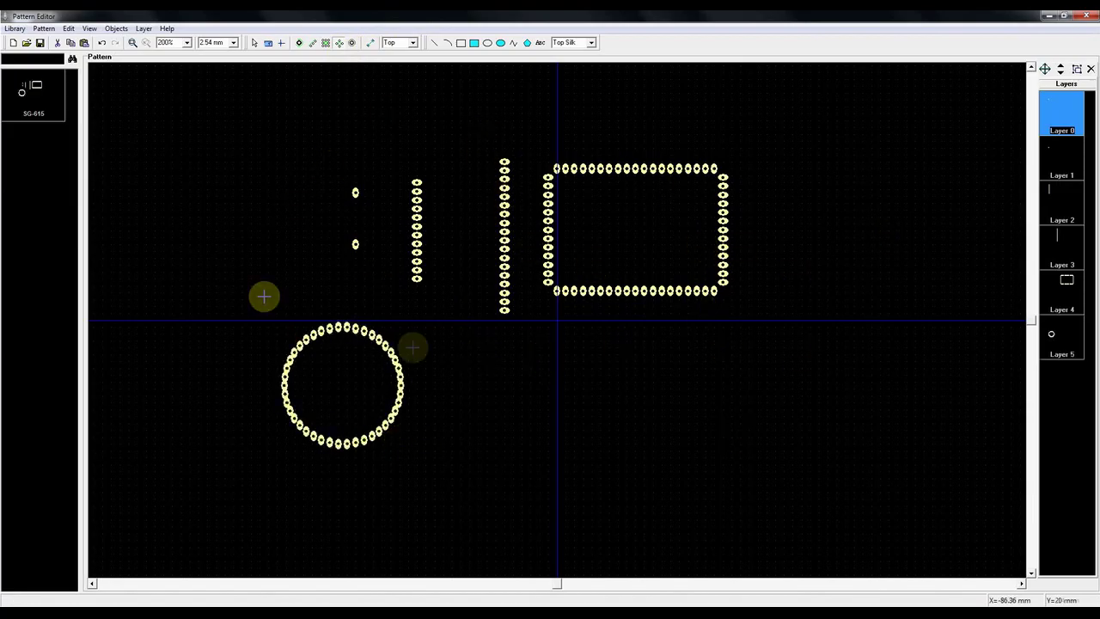
click(253, 42)
drag(222, 141, 798, 479)
key(Delete)
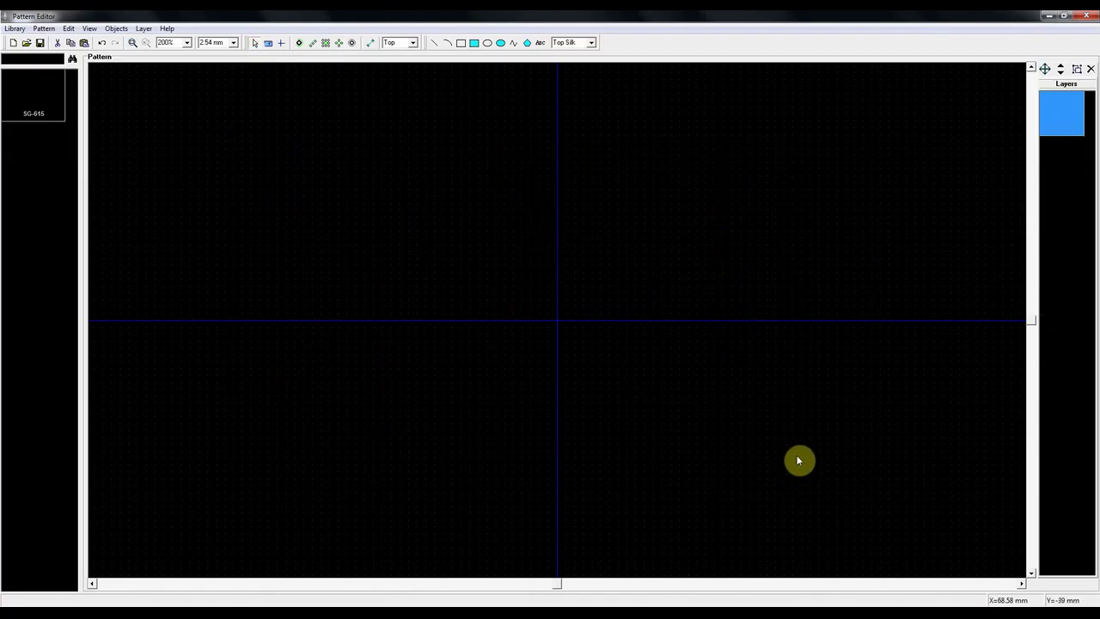
- Place the first SG-615 pad at the pattern origin (0, 0)
click(301, 44)
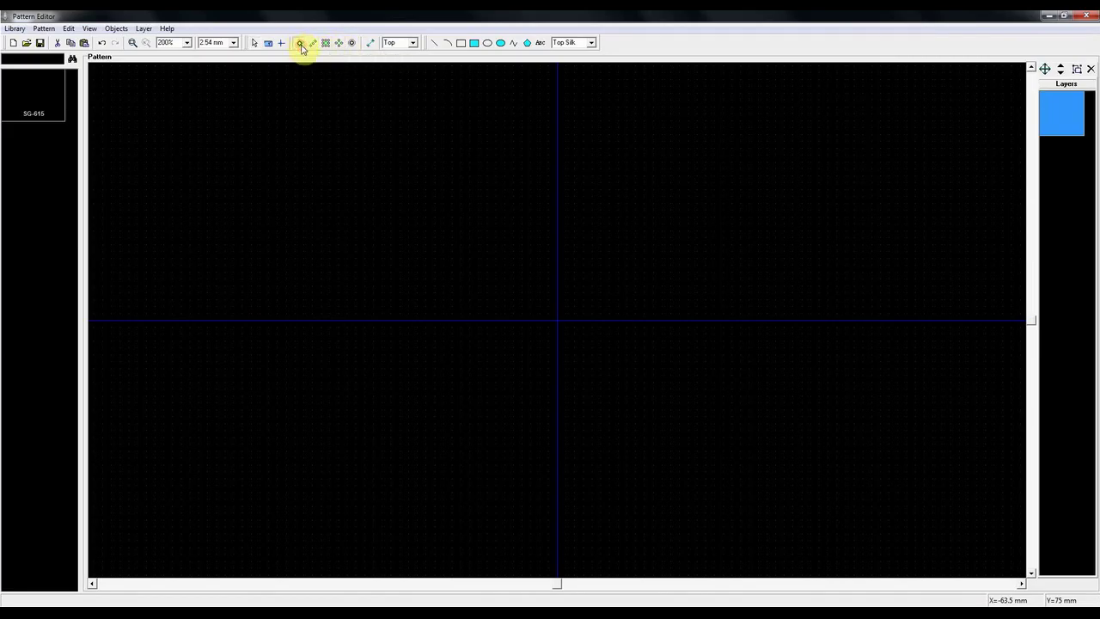
click(557, 321)
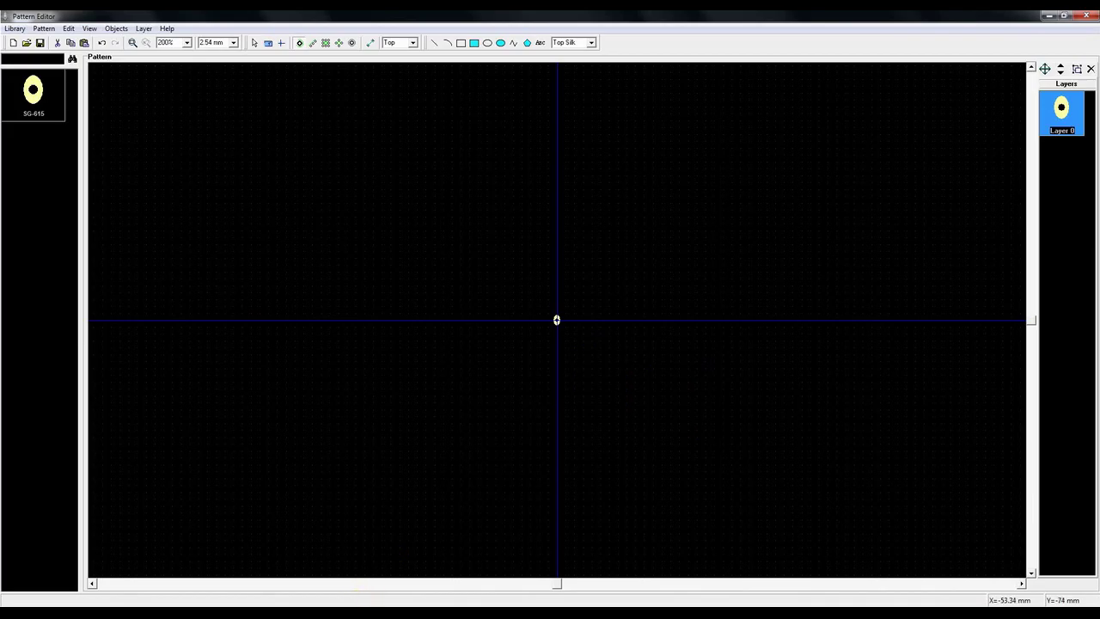
mouse_move(265, 614)
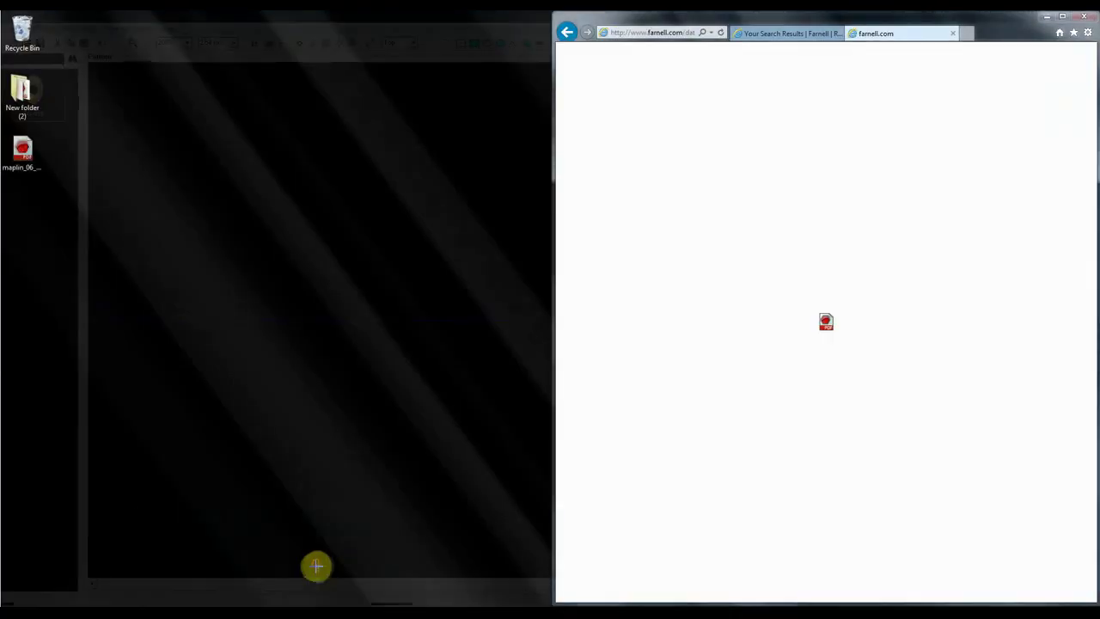
click(318, 565)
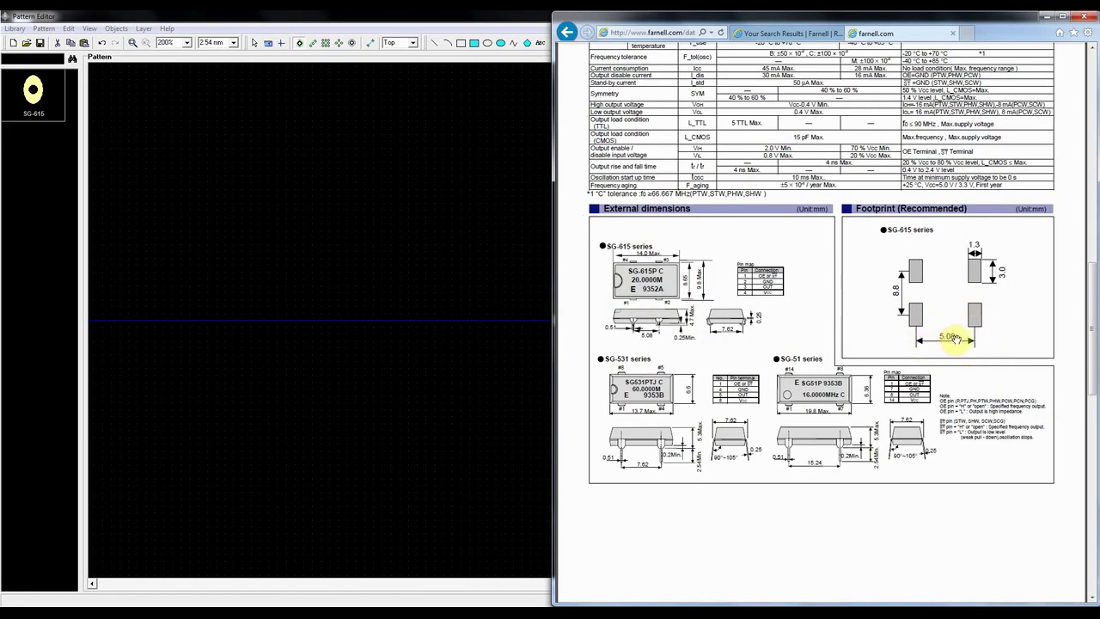
double_click(526, 17)
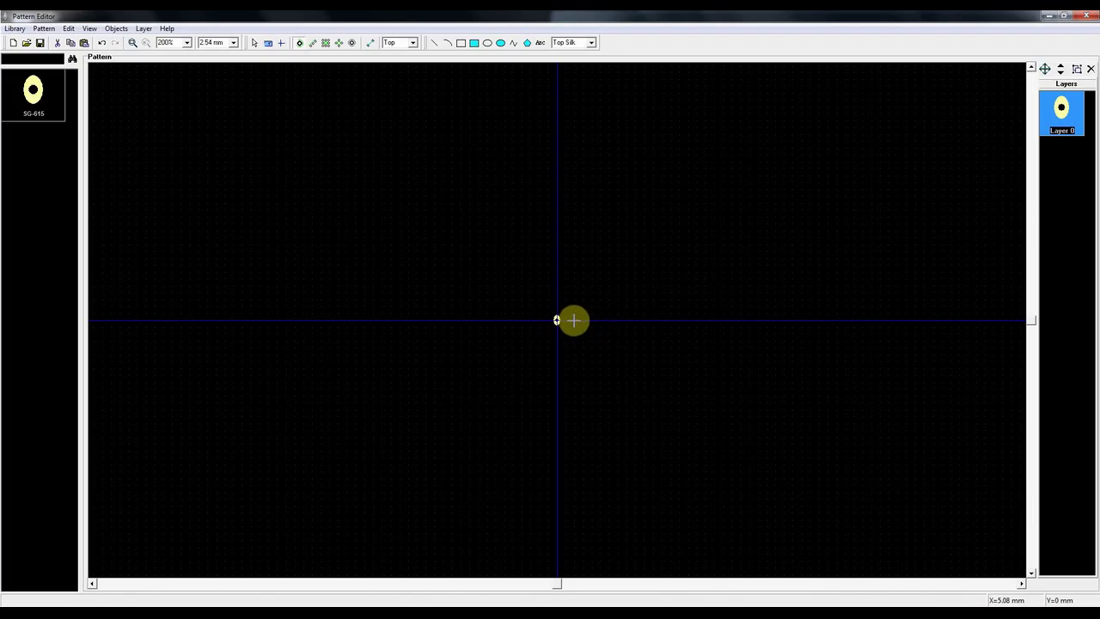
- Place a second pad at X=5.08 mm, Y=0 mm
click(574, 321)
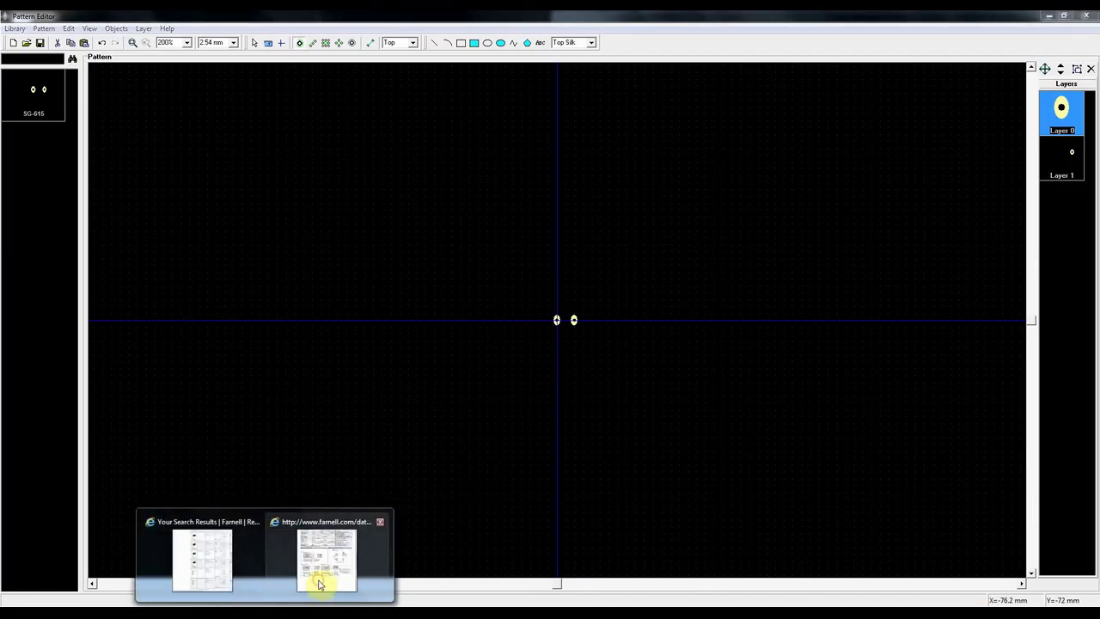
click(319, 585)
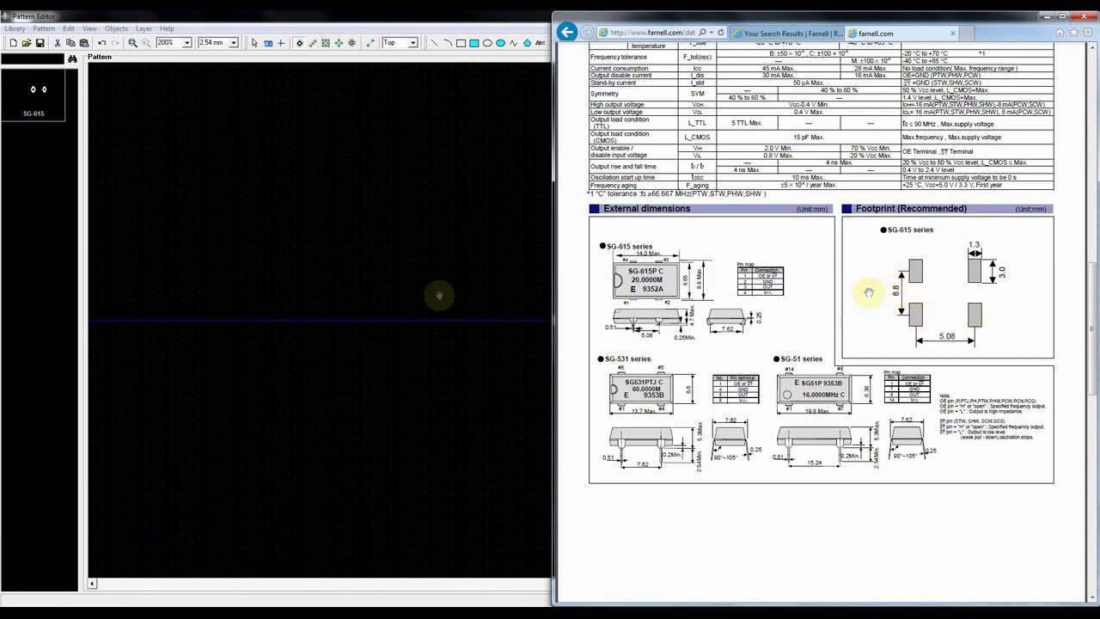
click(413, 16)
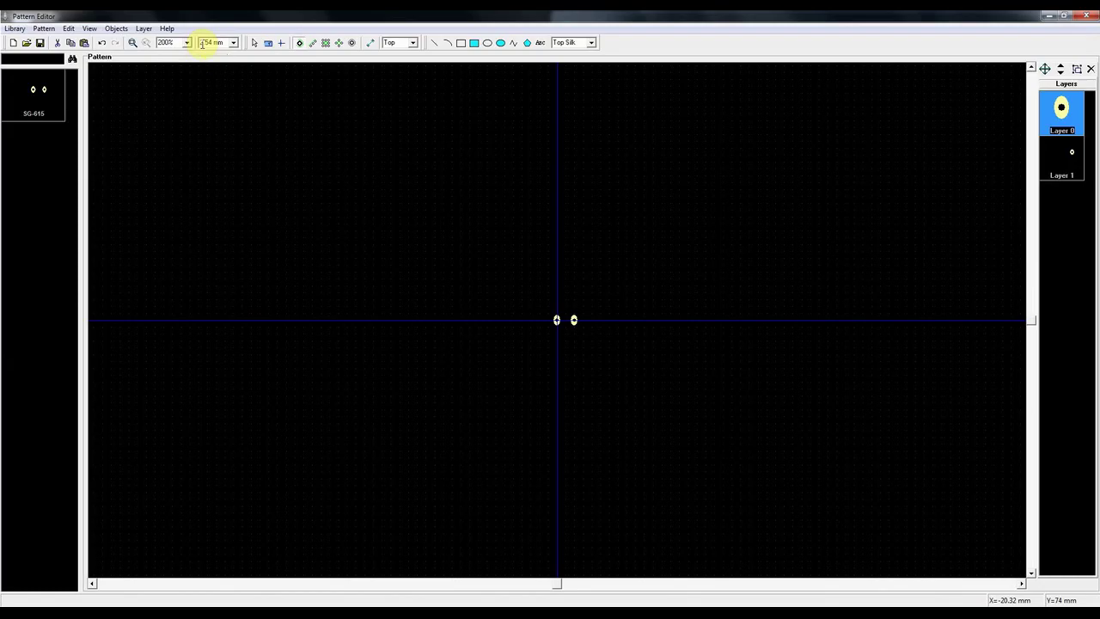
- Set a custom grid size of 8.8 mm
click(69, 29)
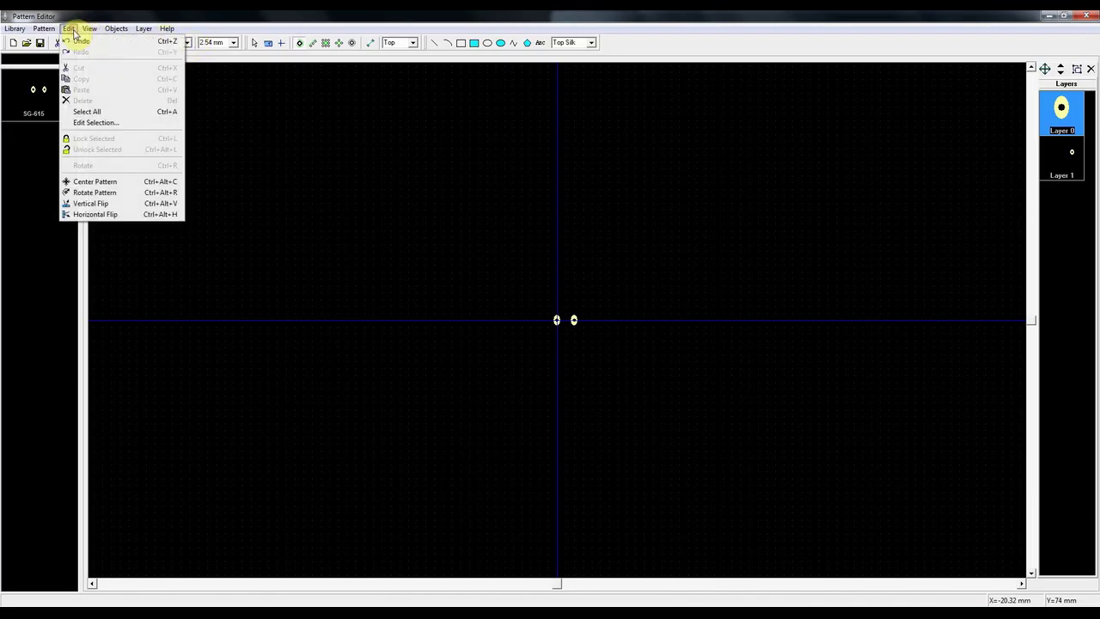
key(Right)
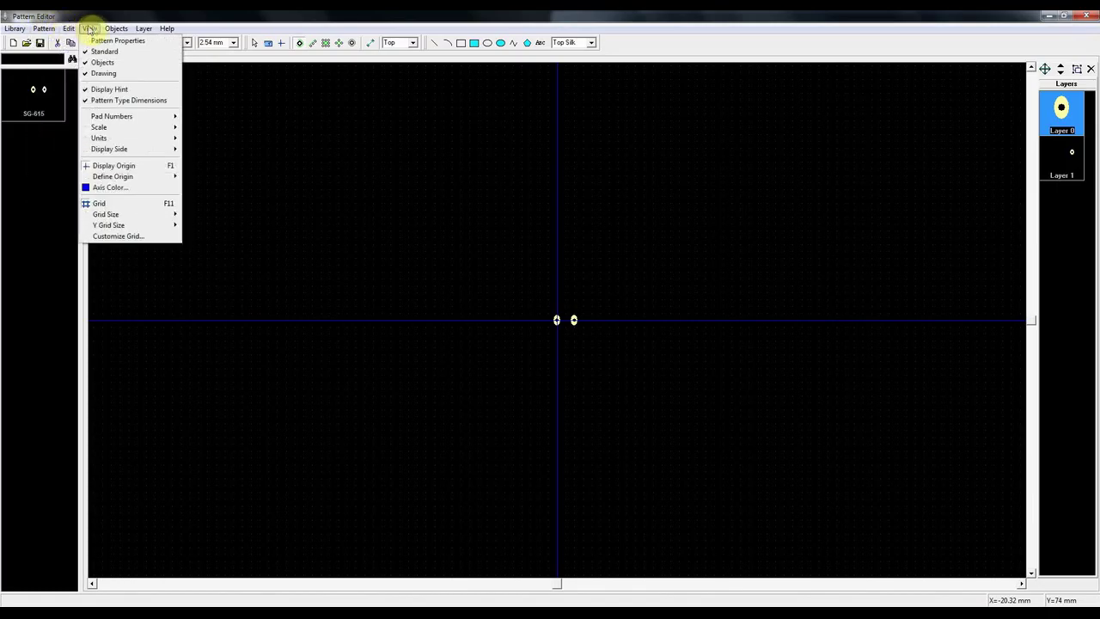
mouse_move(104, 29)
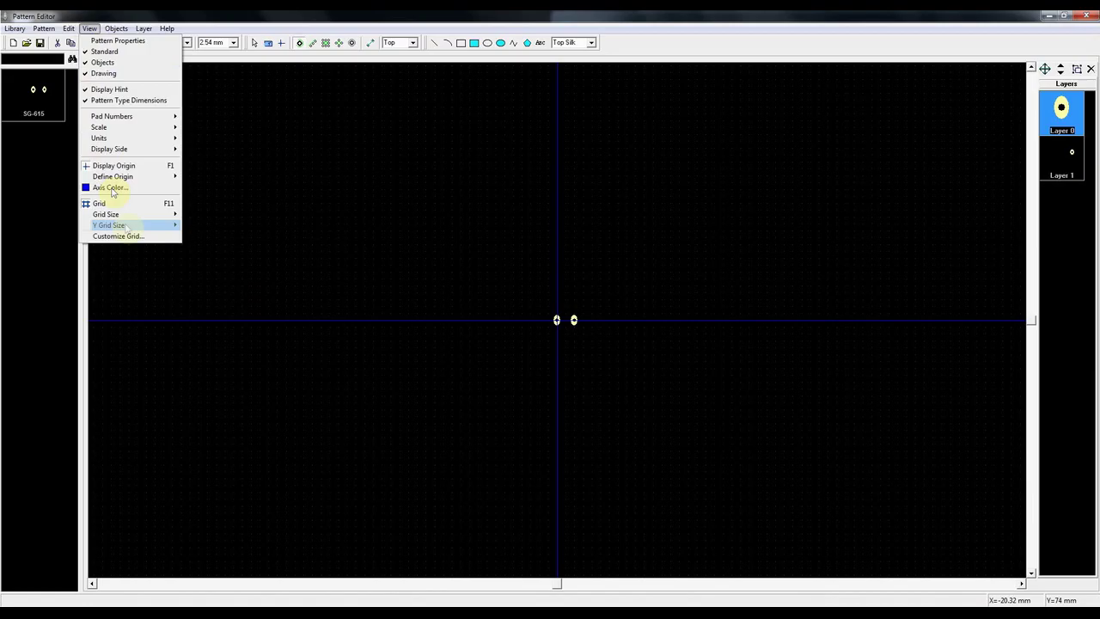
mouse_move(127, 219)
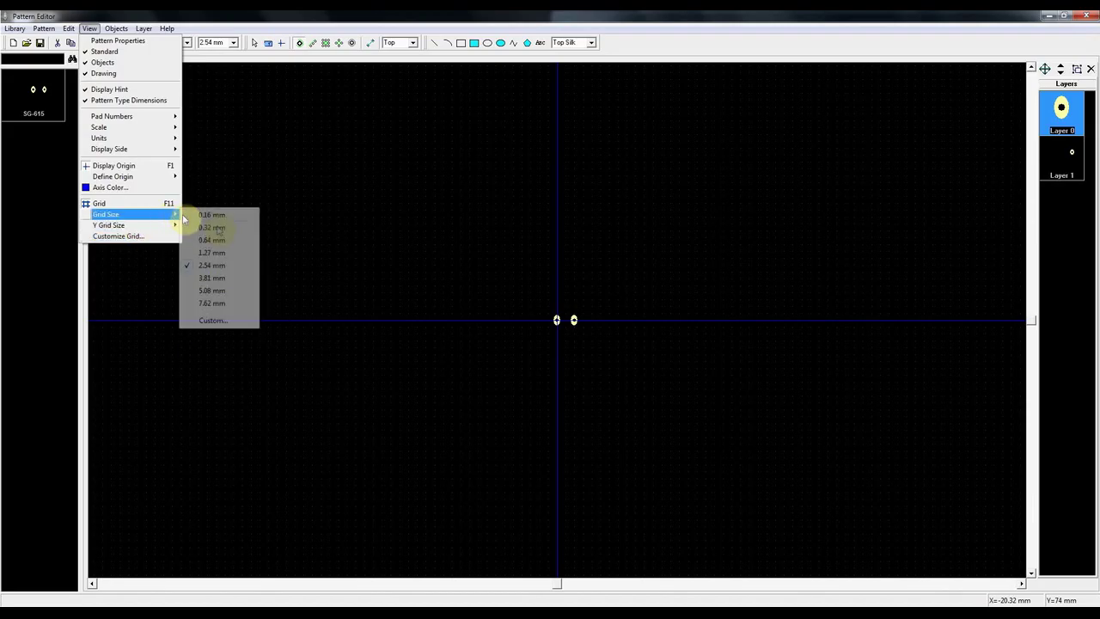
click(212, 321)
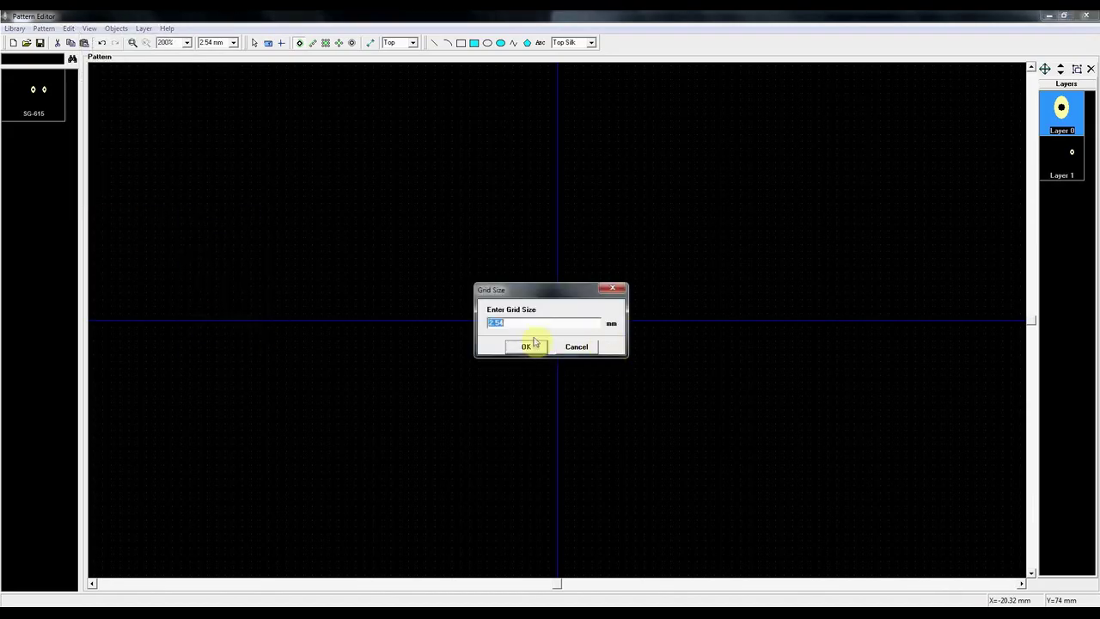
text(8.8)
click(524, 345)
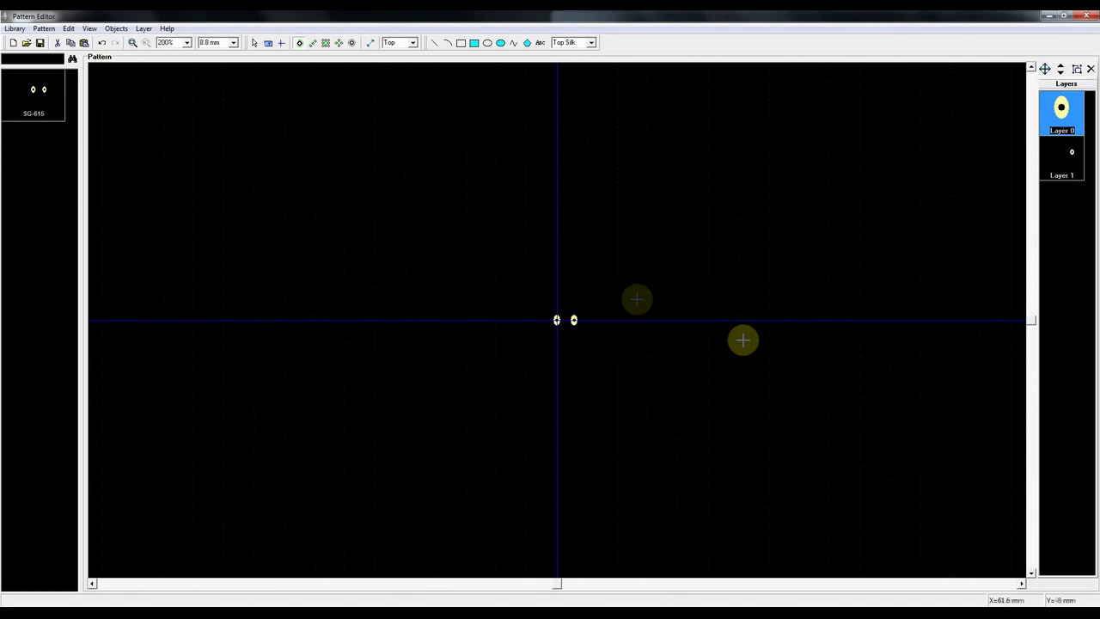
- Make the Y grid size identical with X
click(68, 29)
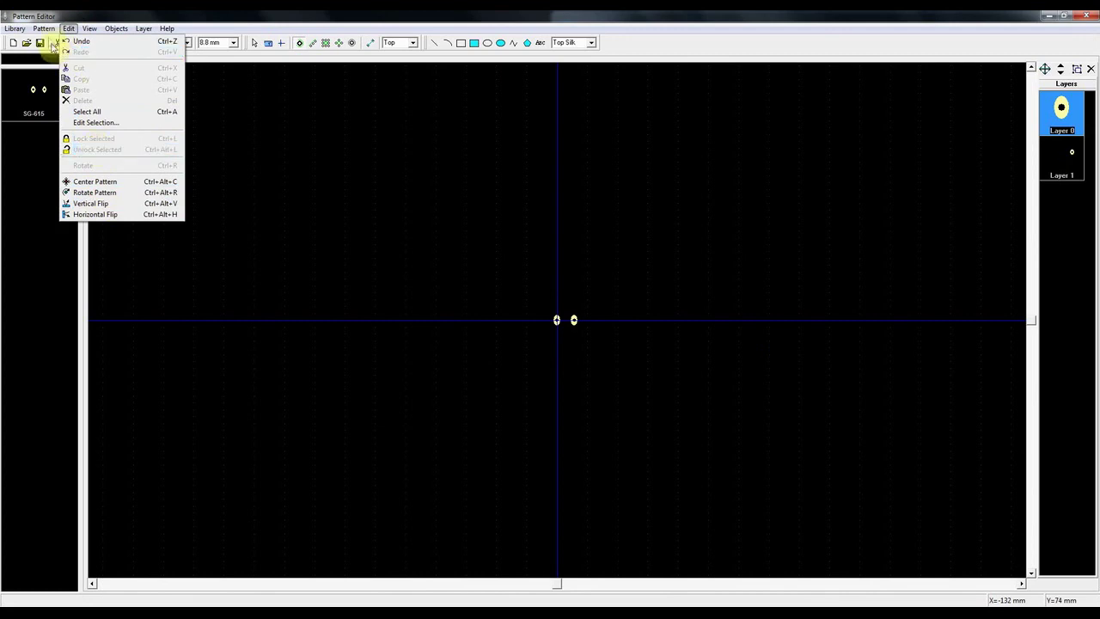
mouse_move(52, 31)
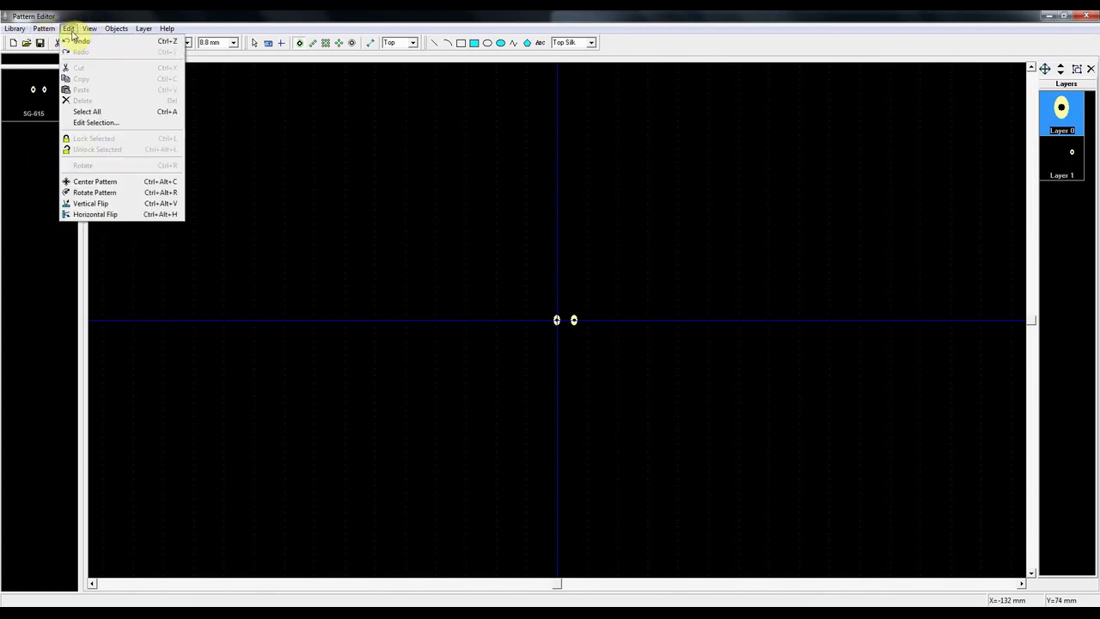
mouse_move(89, 28)
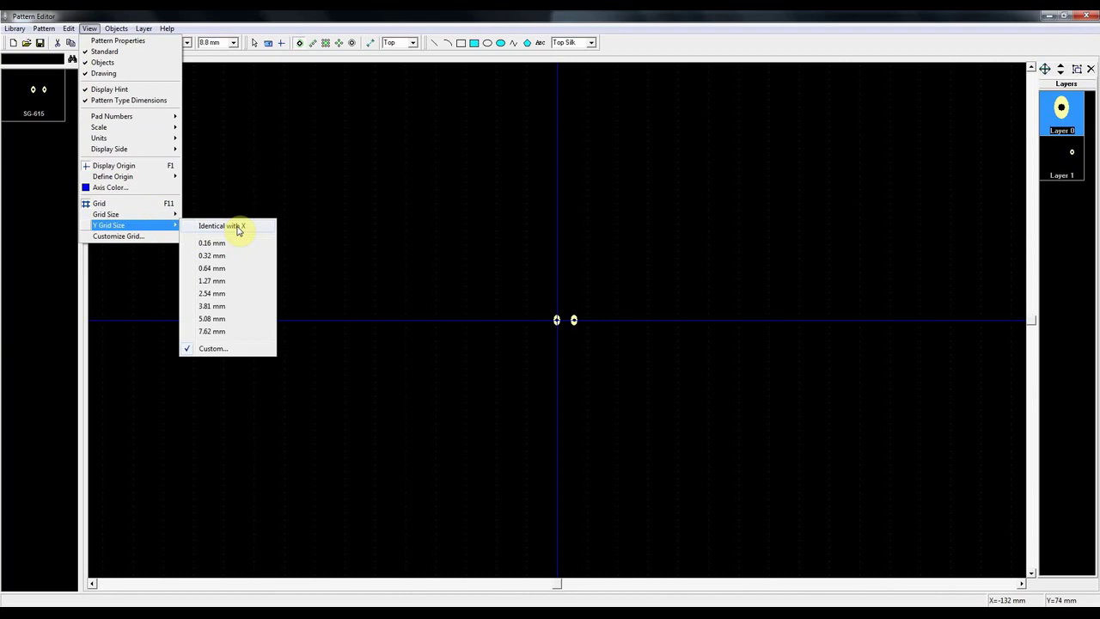
click(222, 226)
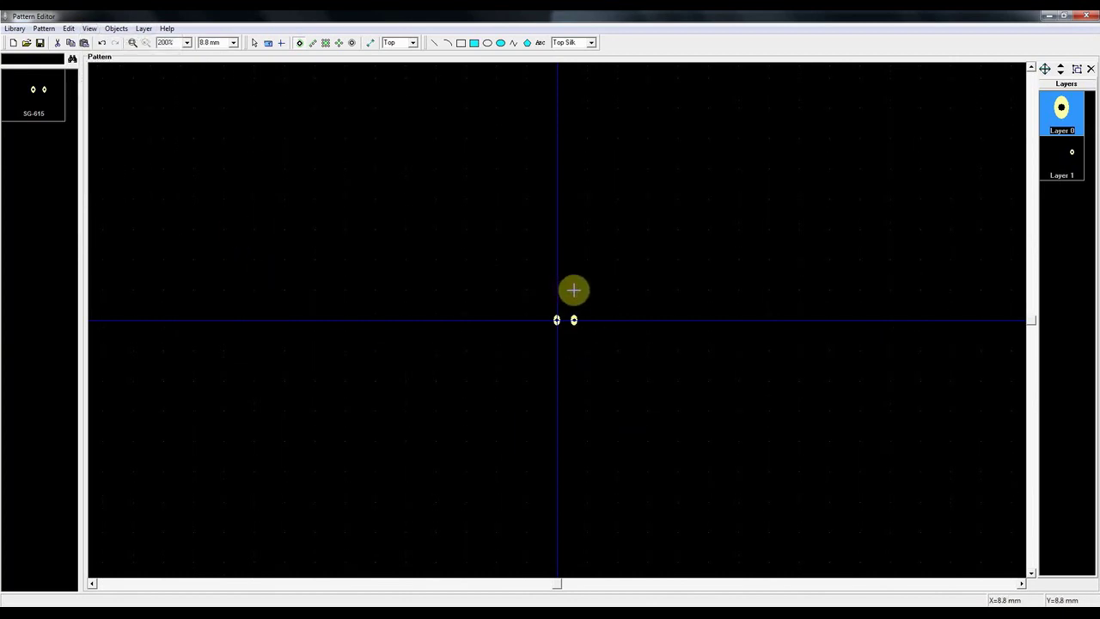
- Place another pad one 8.8 mm grid row above and to the right of the first pair
click(572, 292)
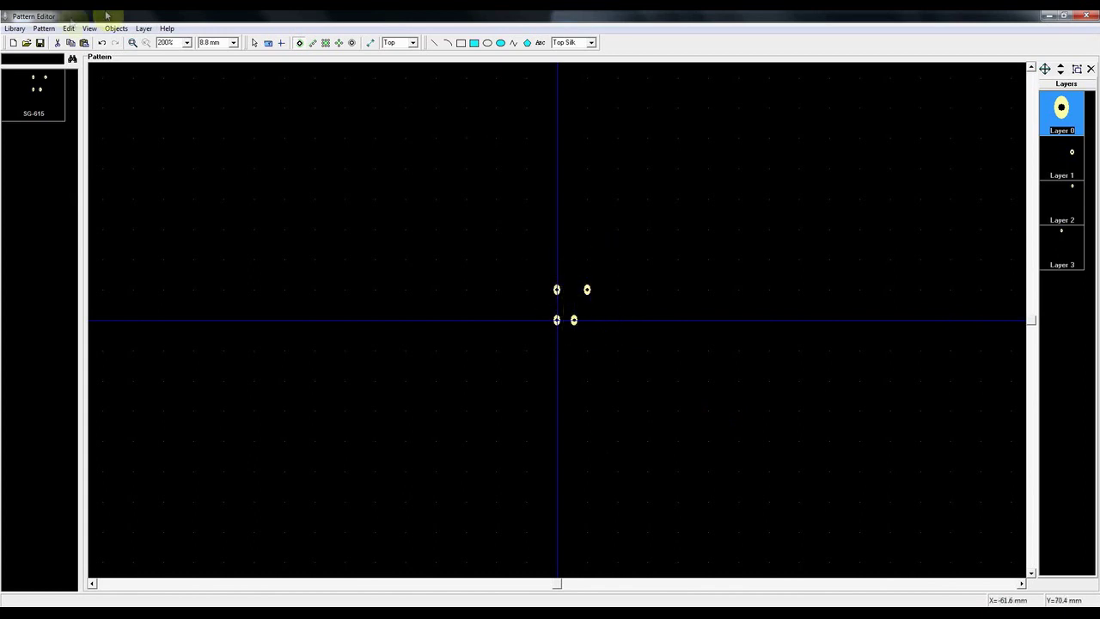
click(68, 28)
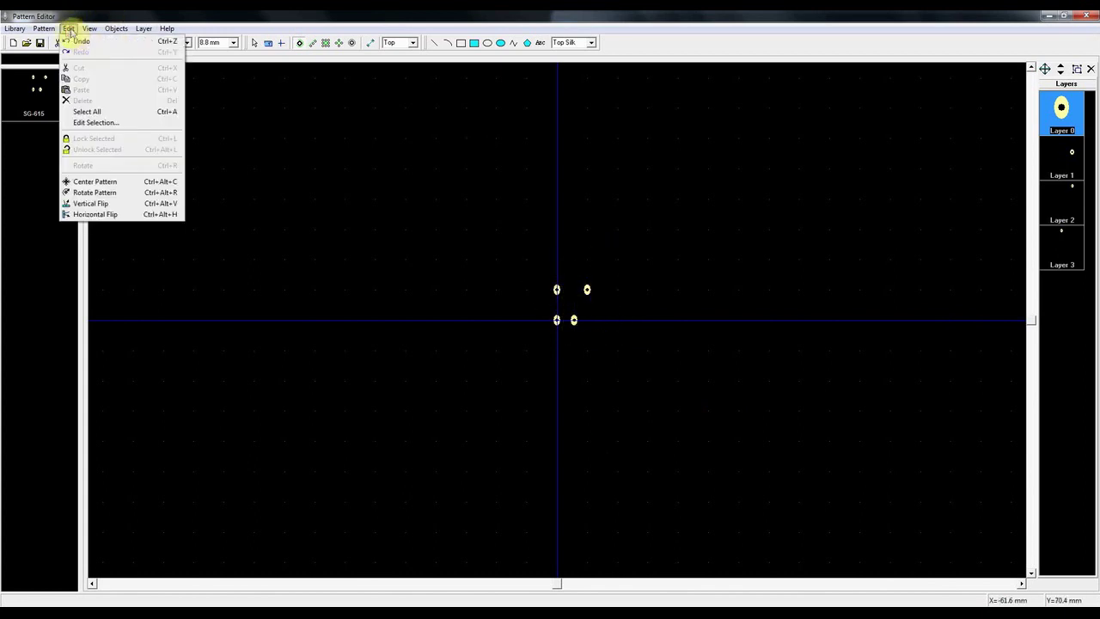
mouse_move(89, 31)
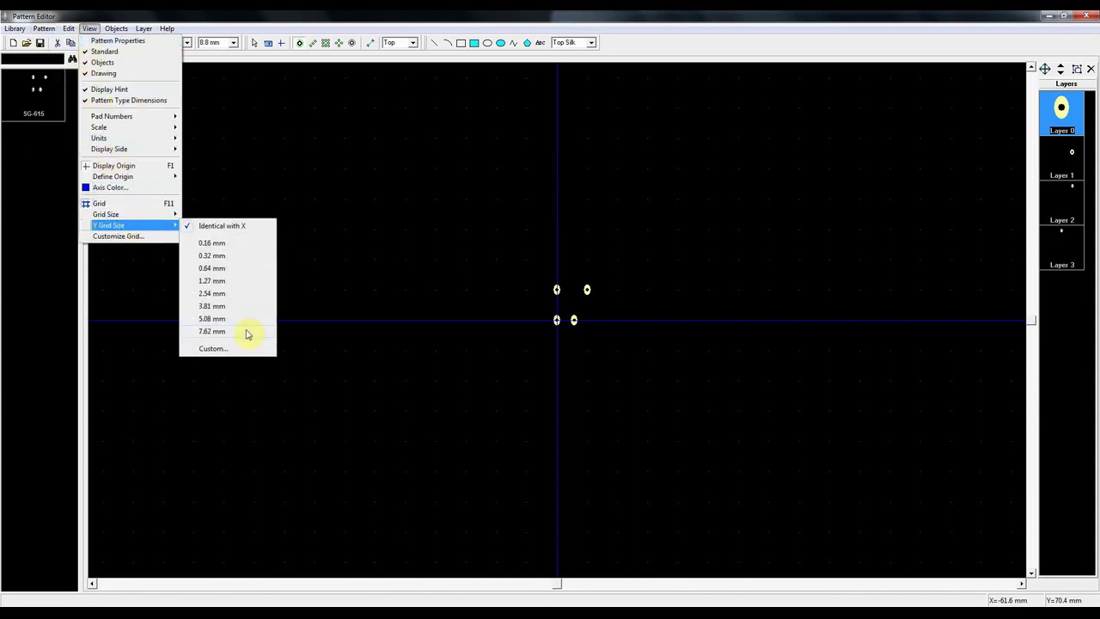
- Add 8.8 mm to the preset grid spacings in Customize Grid
click(149, 236)
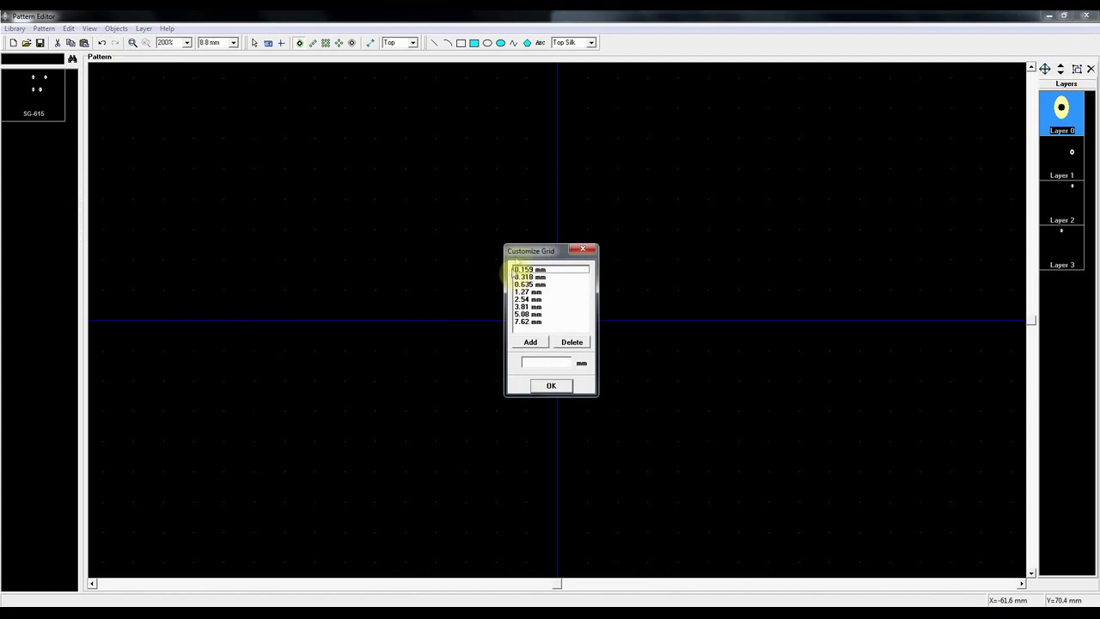
drag(552, 248, 397, 247)
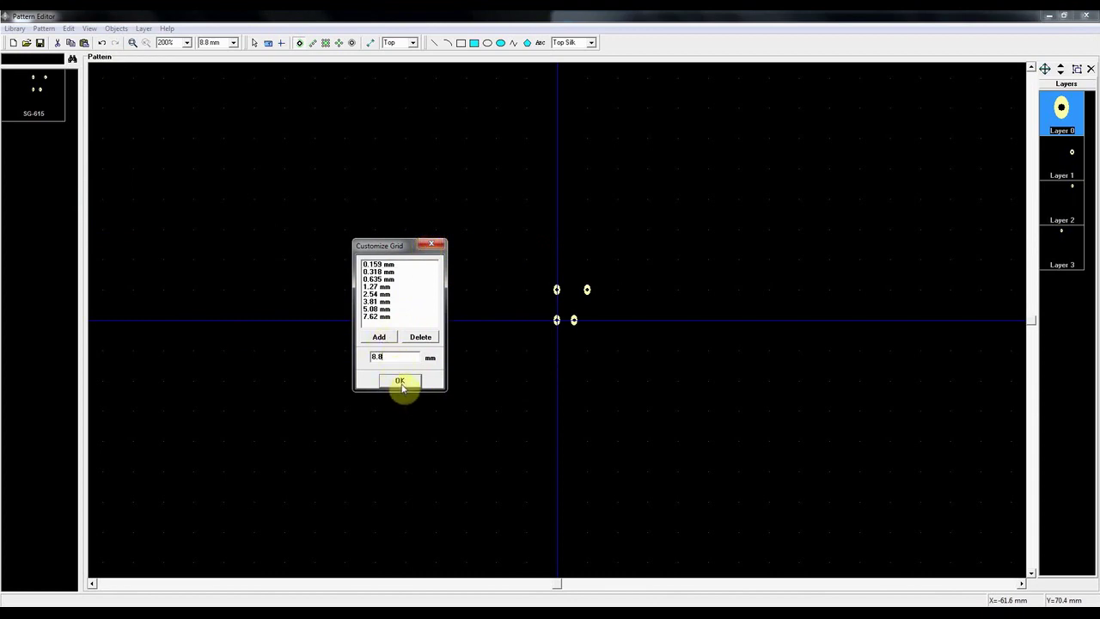
click(400, 384)
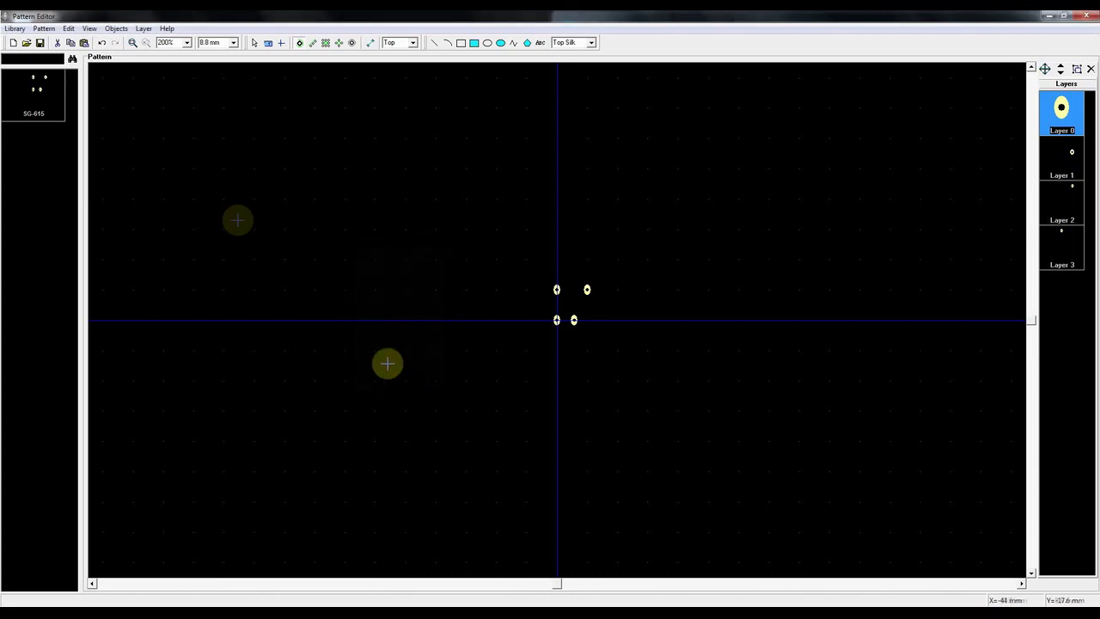
click(70, 29)
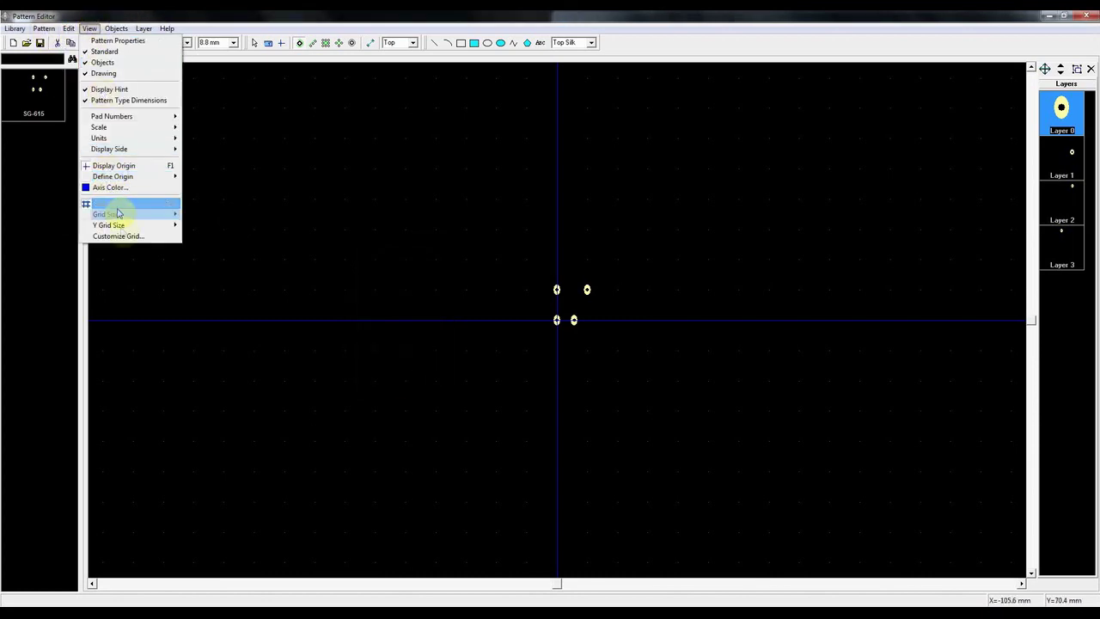
click(118, 236)
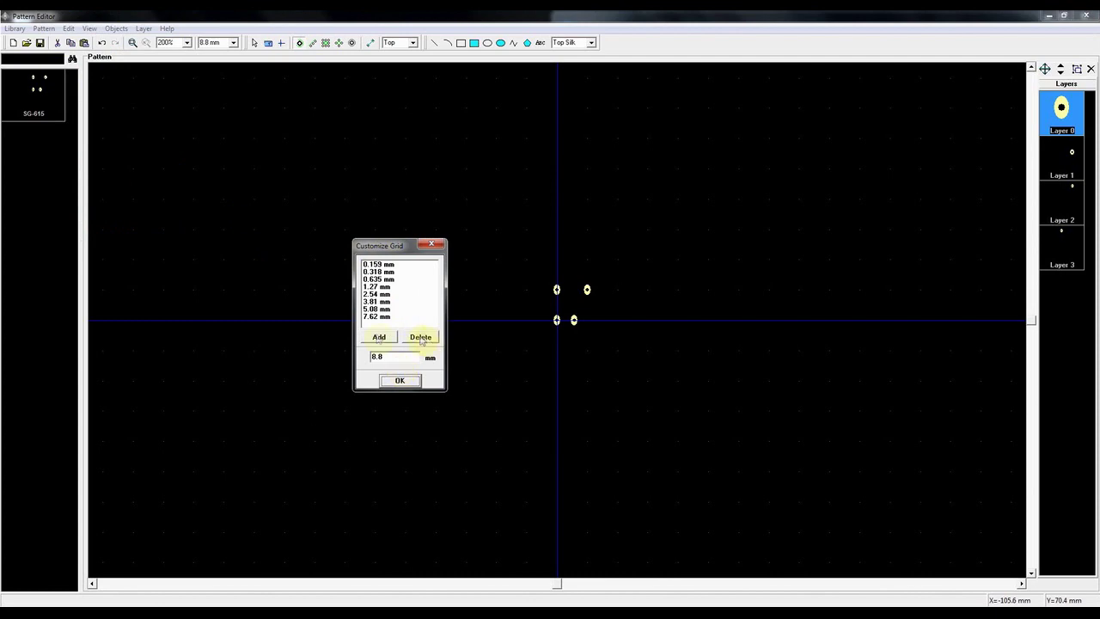
click(378, 337)
click(402, 381)
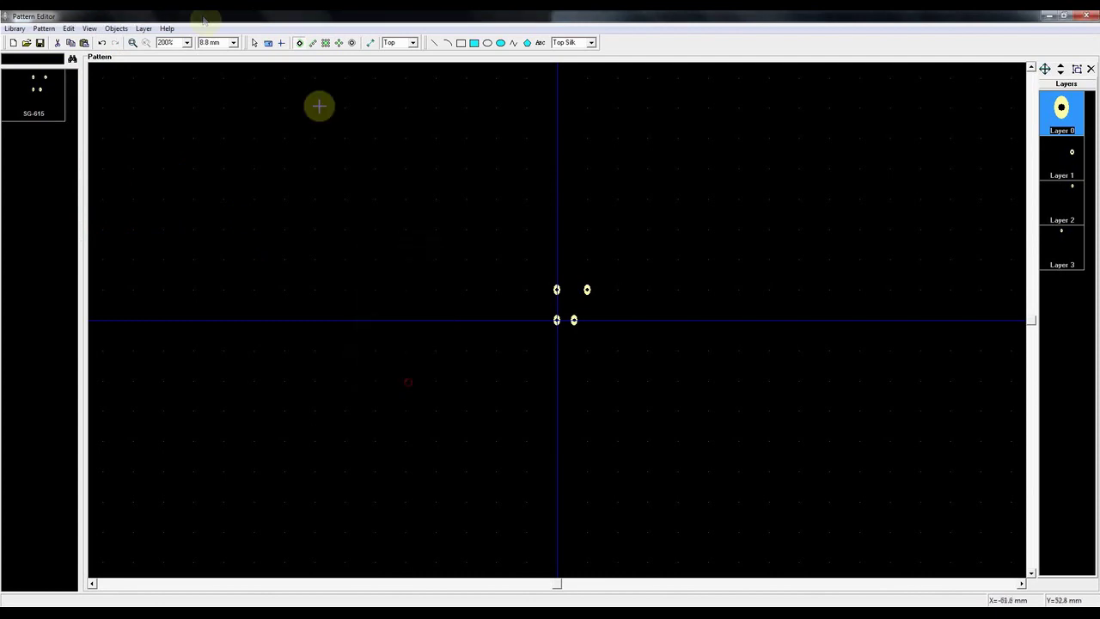
- Switch the horizontal grid size to 2.54 mm
click(66, 30)
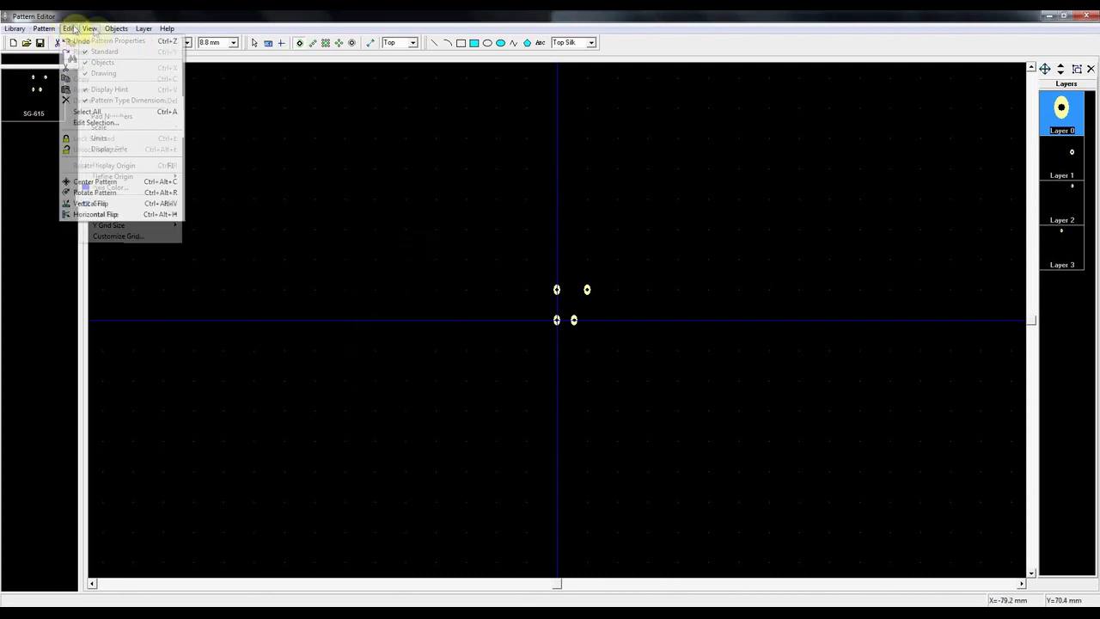
mouse_move(160, 215)
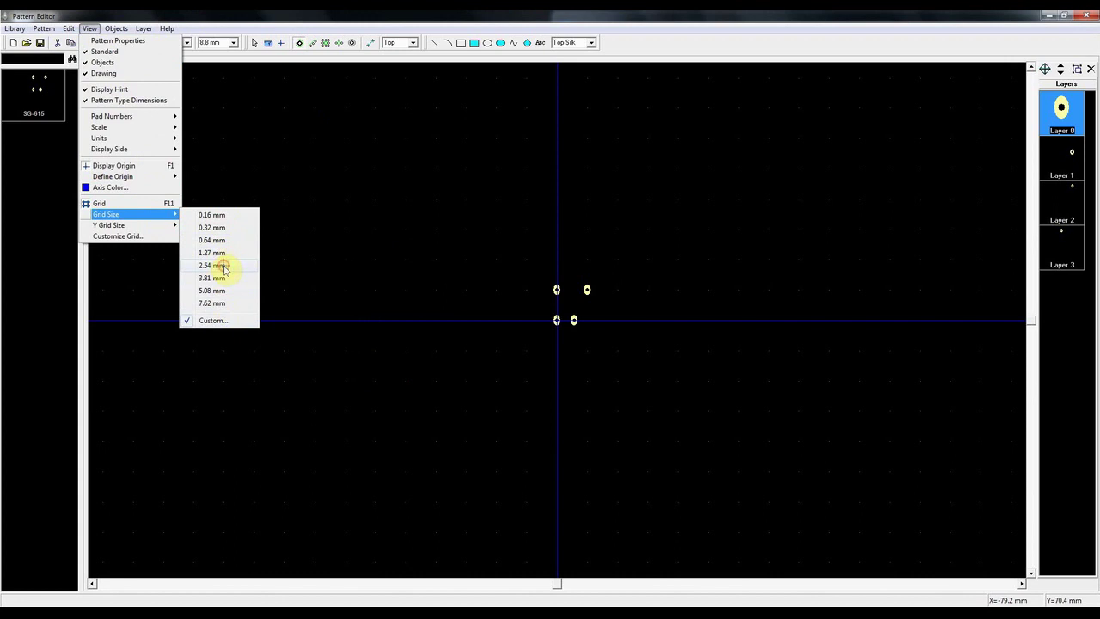
click(216, 265)
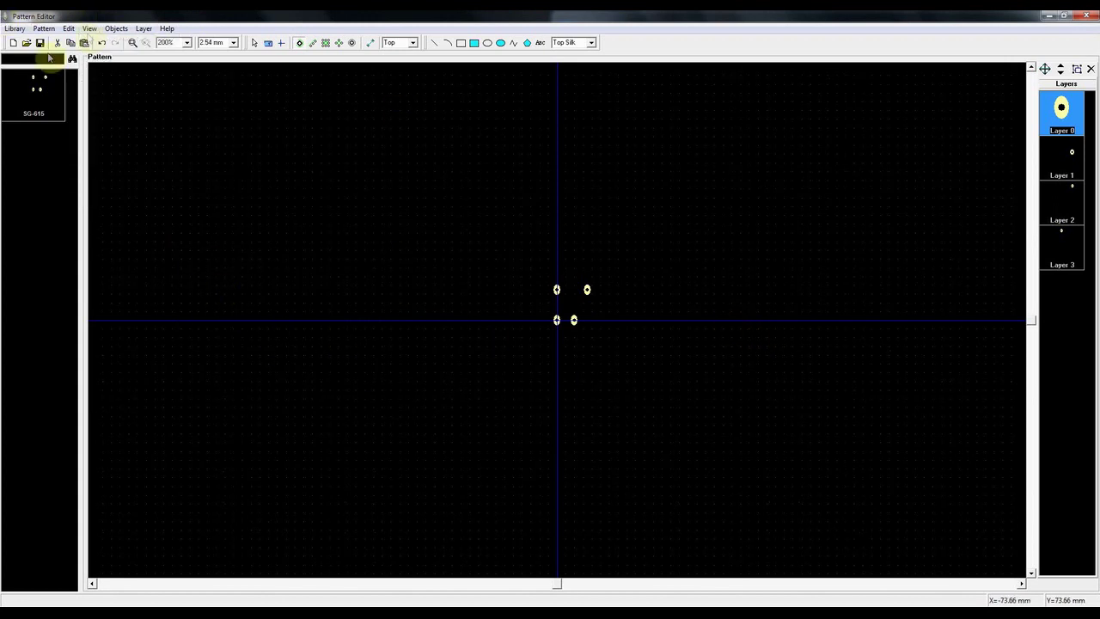
- Set a custom vertical (Y) grid size of 8.8 mm
click(68, 28)
mouse_move(92, 28)
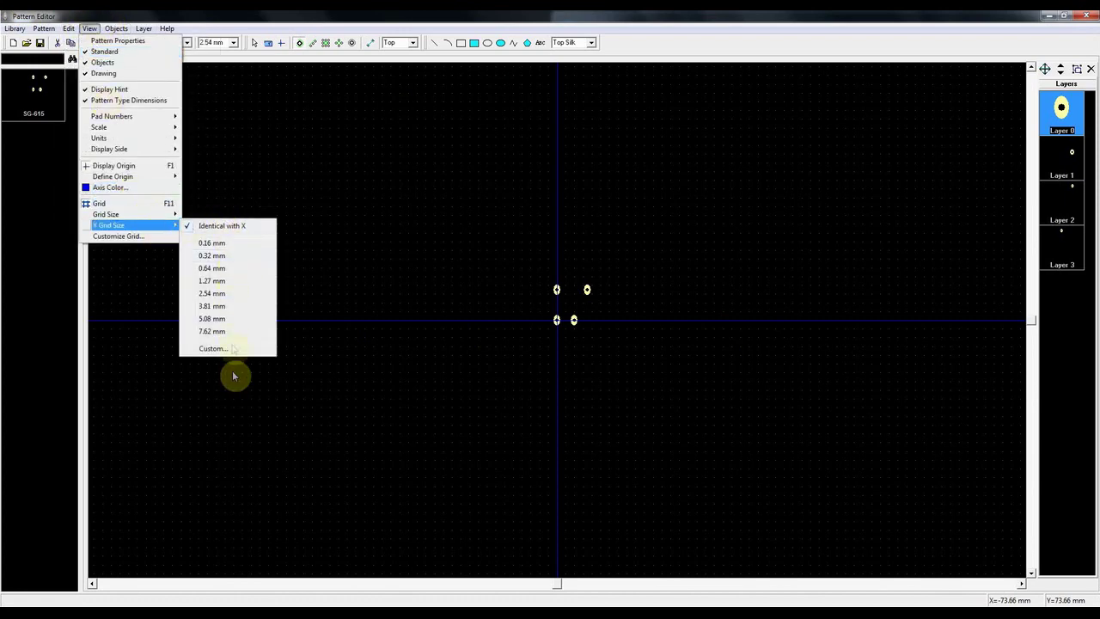
click(211, 348)
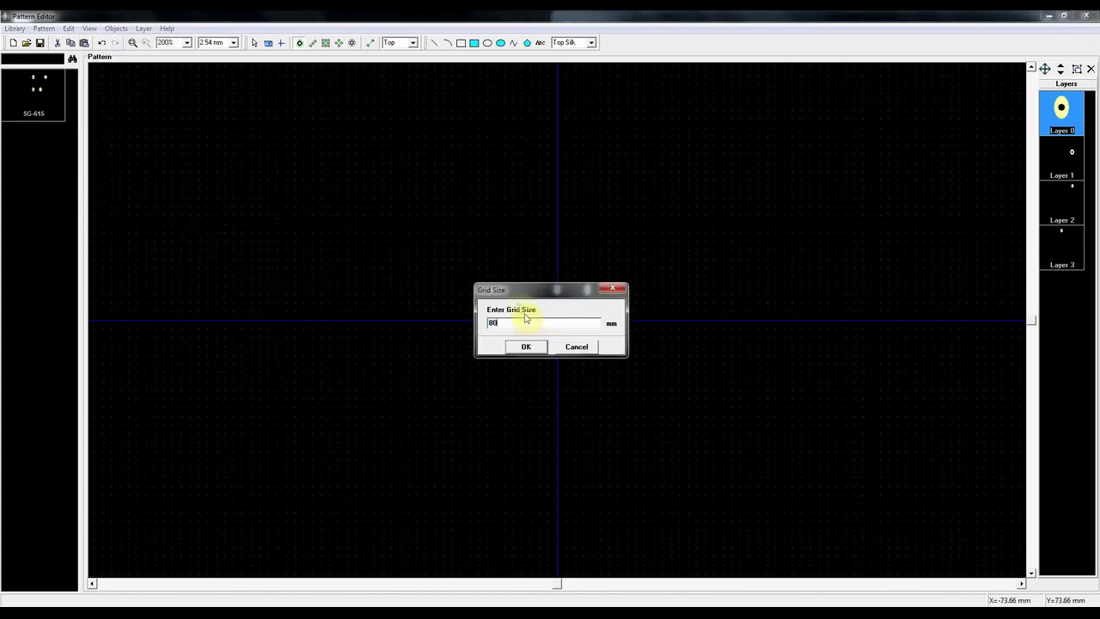
text(8.8)
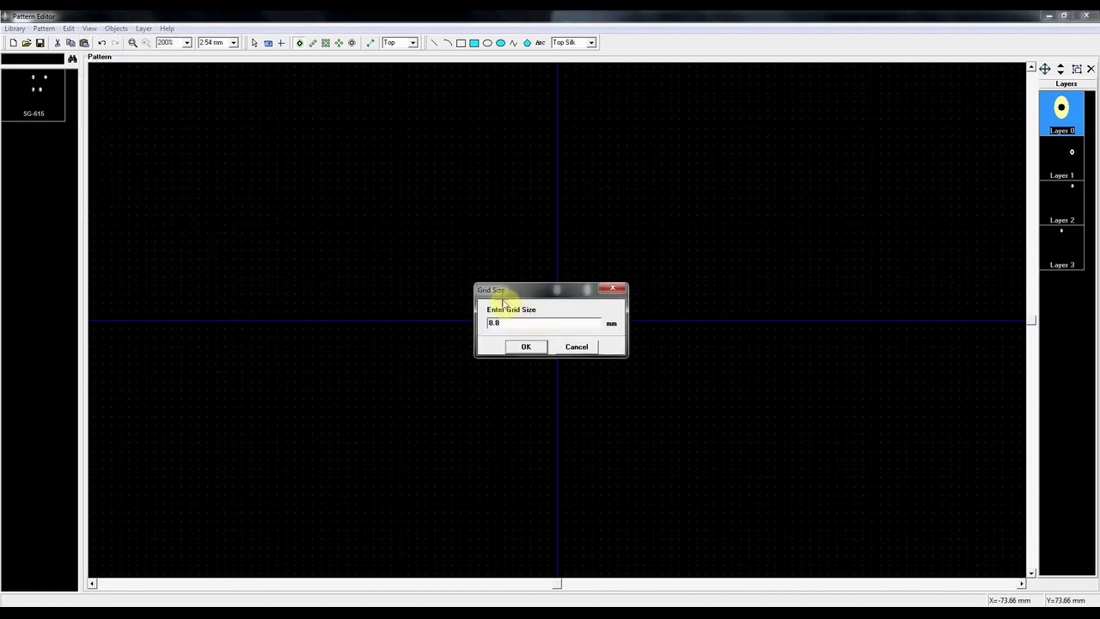
key(Return)
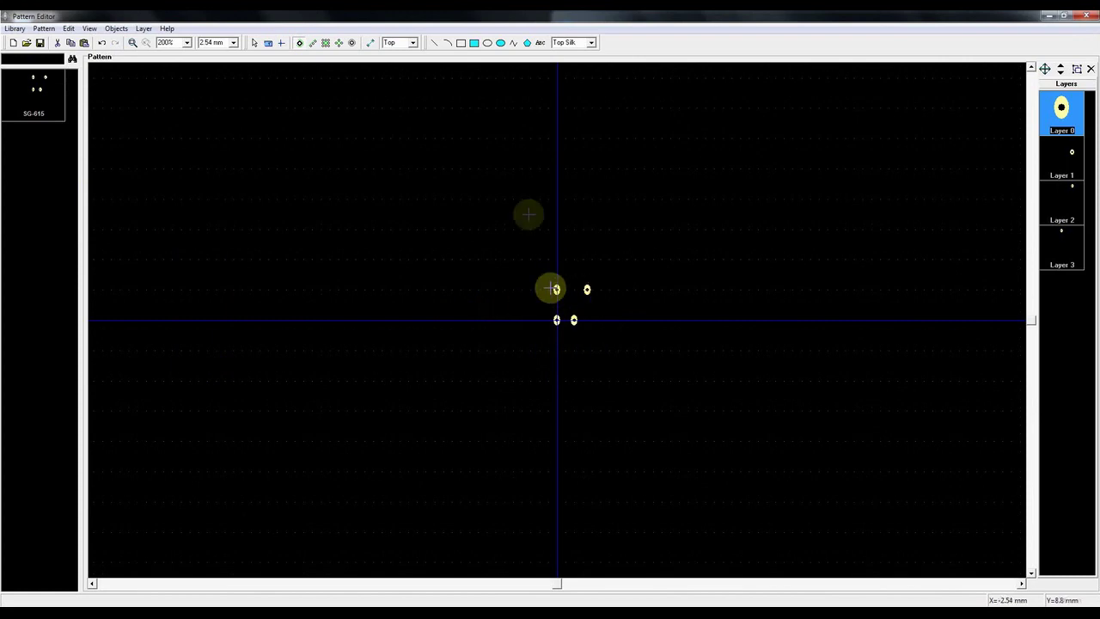
- Replace the upper-right pad with a new pad placed directly above the right pad
click(256, 45)
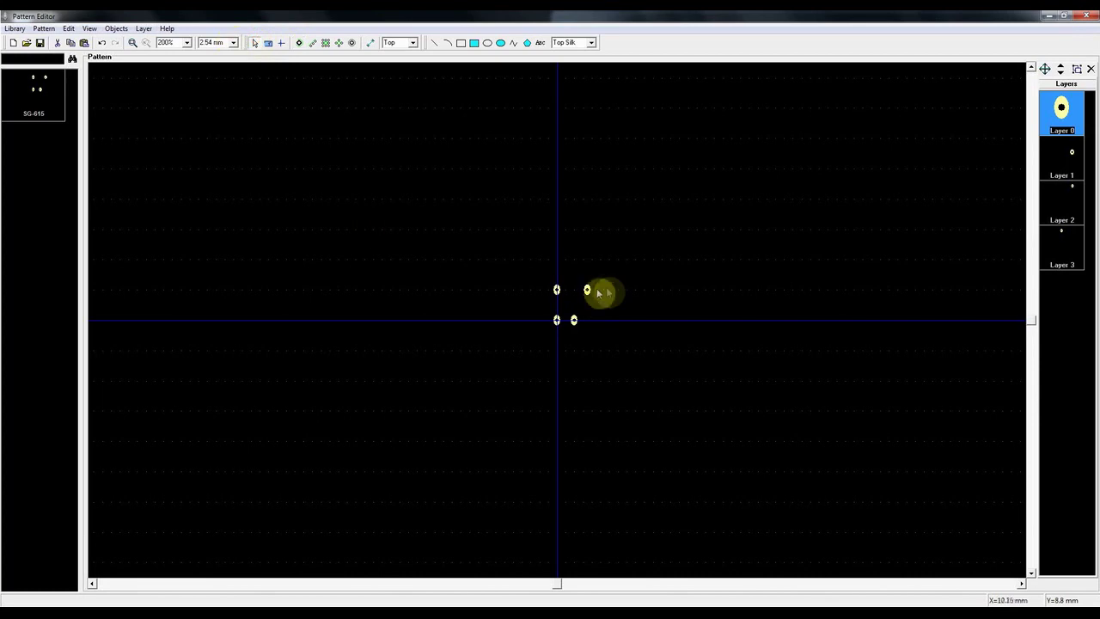
mouse_move(591, 294)
mouse_down()
mouse_move(567, 297)
mouse_move(593, 304)
mouse_move(571, 298)
mouse_up()
key(Delete)
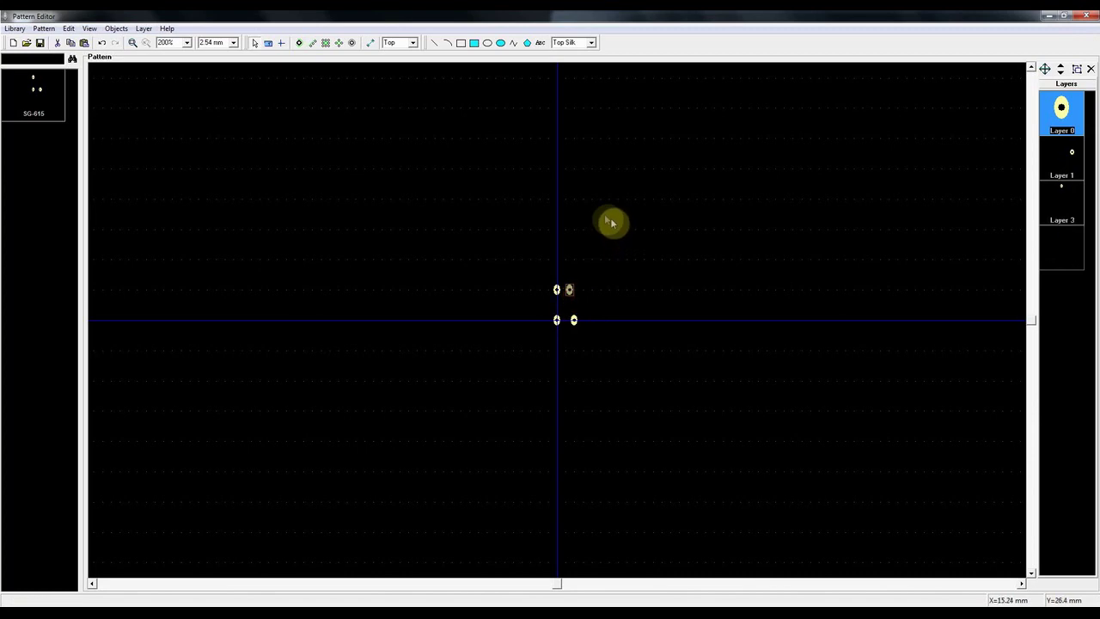
click(299, 43)
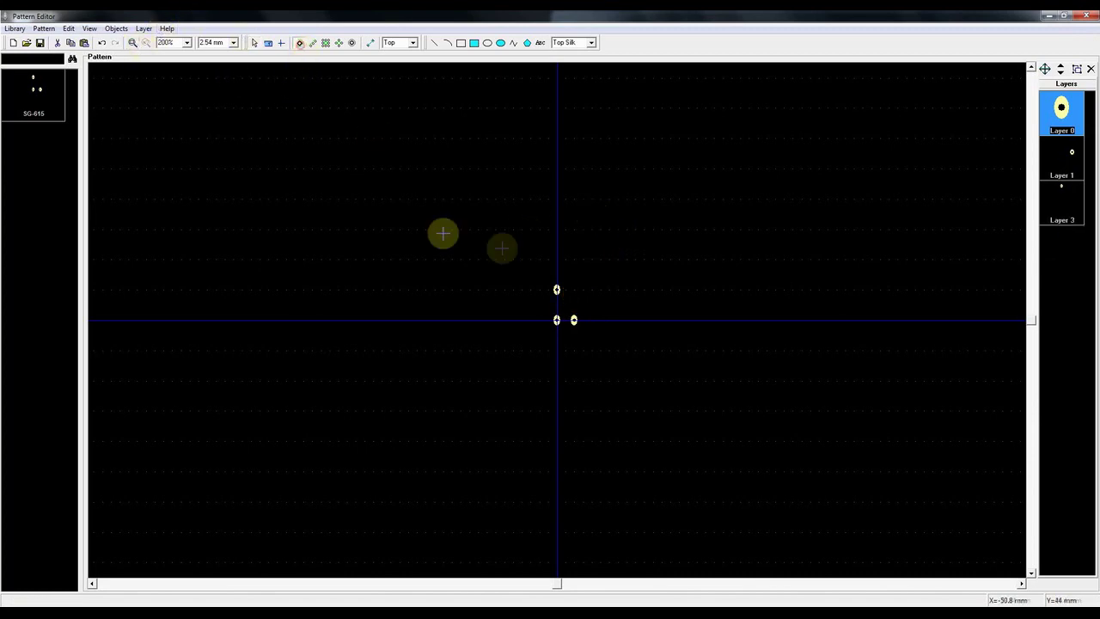
click(573, 289)
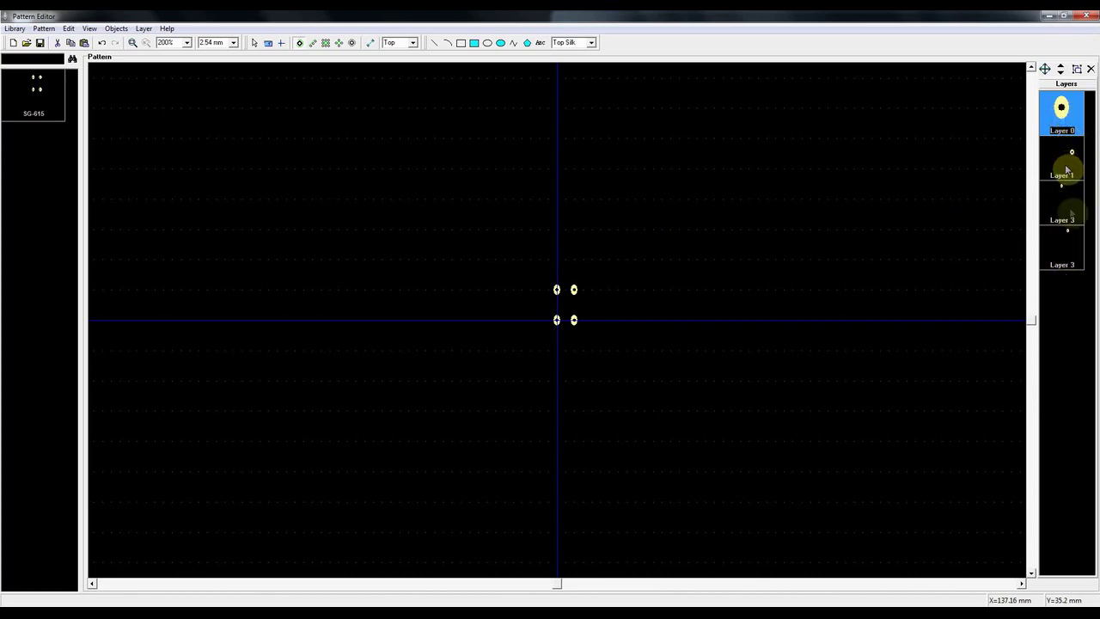
- Select all the pad layers and combine them into a single Layer 0
click(1075, 252)
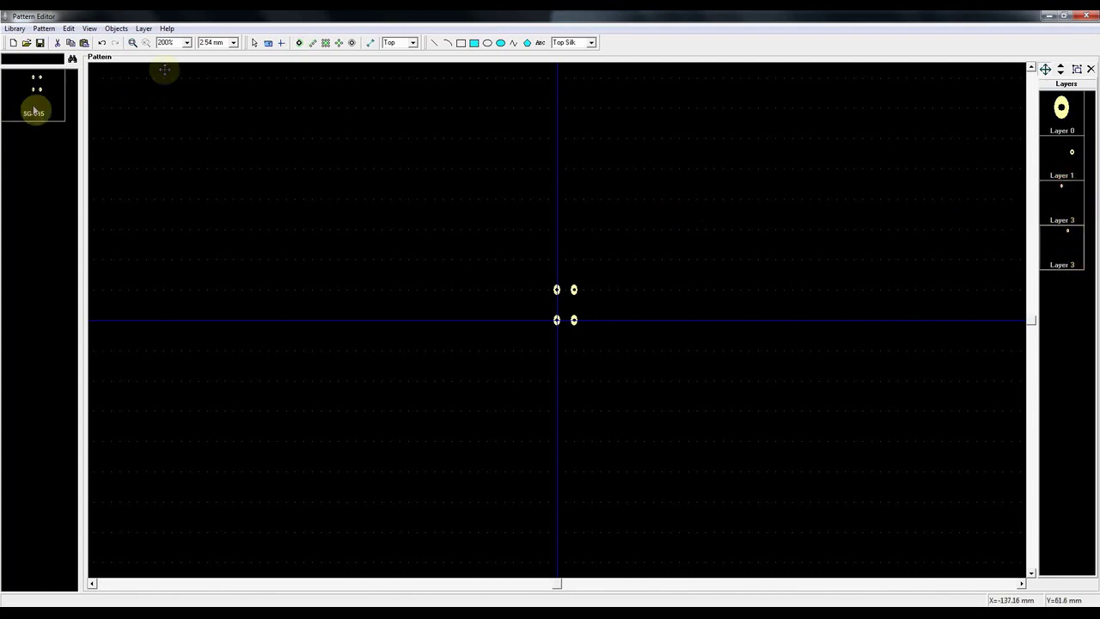
click(1072, 129)
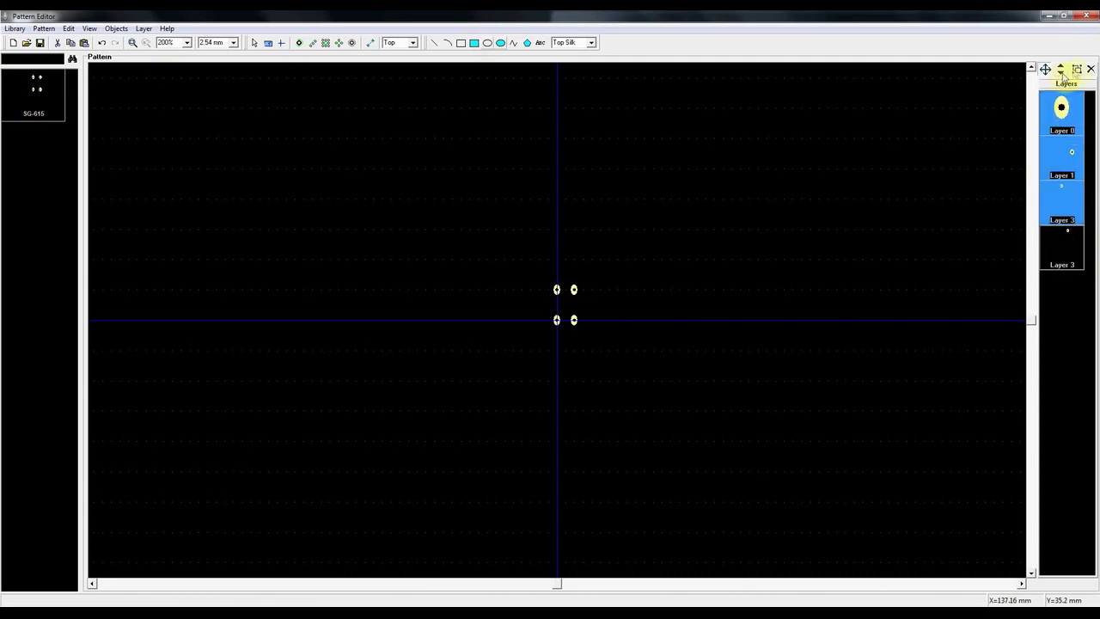
click(1077, 69)
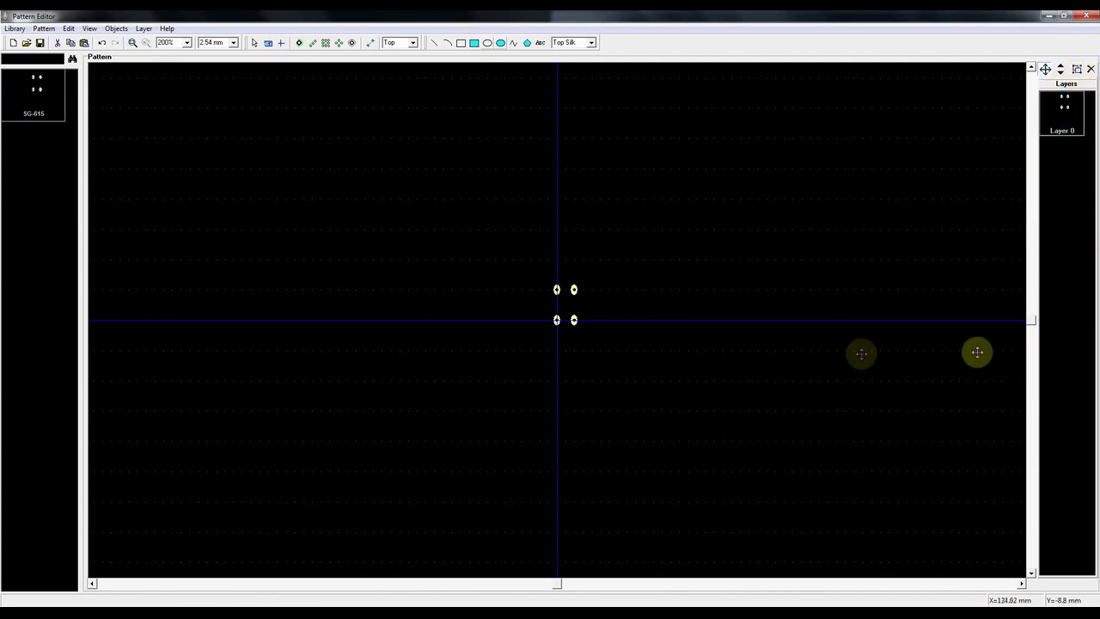
click(253, 44)
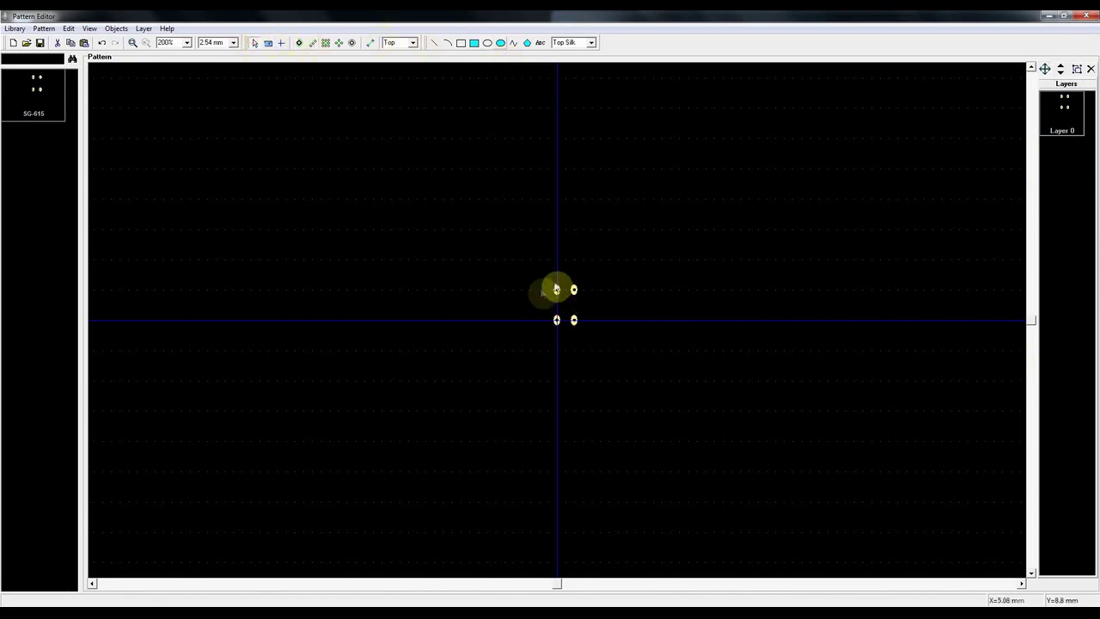
click(557, 322)
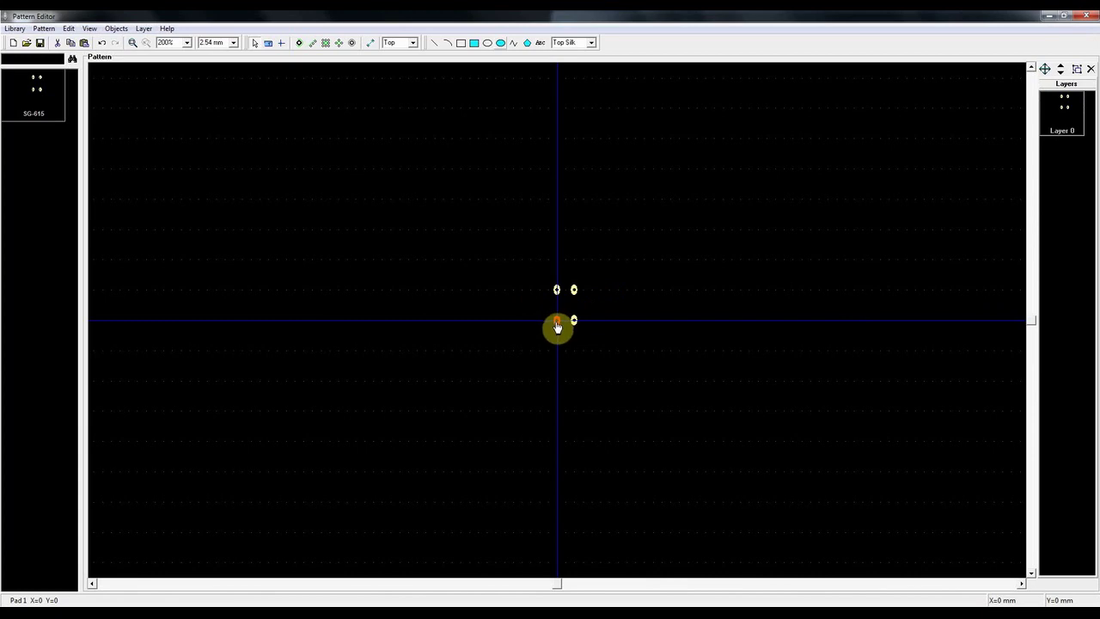
- Open pad 1's Type/Dimensions properties for the pattern-wide pads, keeping hole shape Round
drag(619, 370, 514, 252)
click(556, 324)
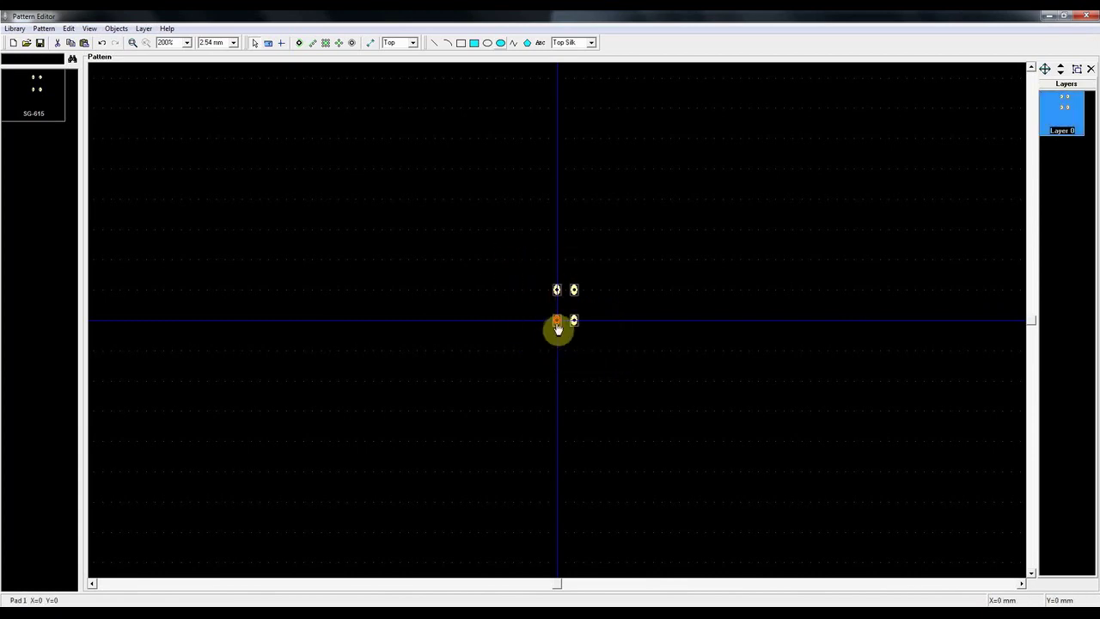
right_click(557, 326)
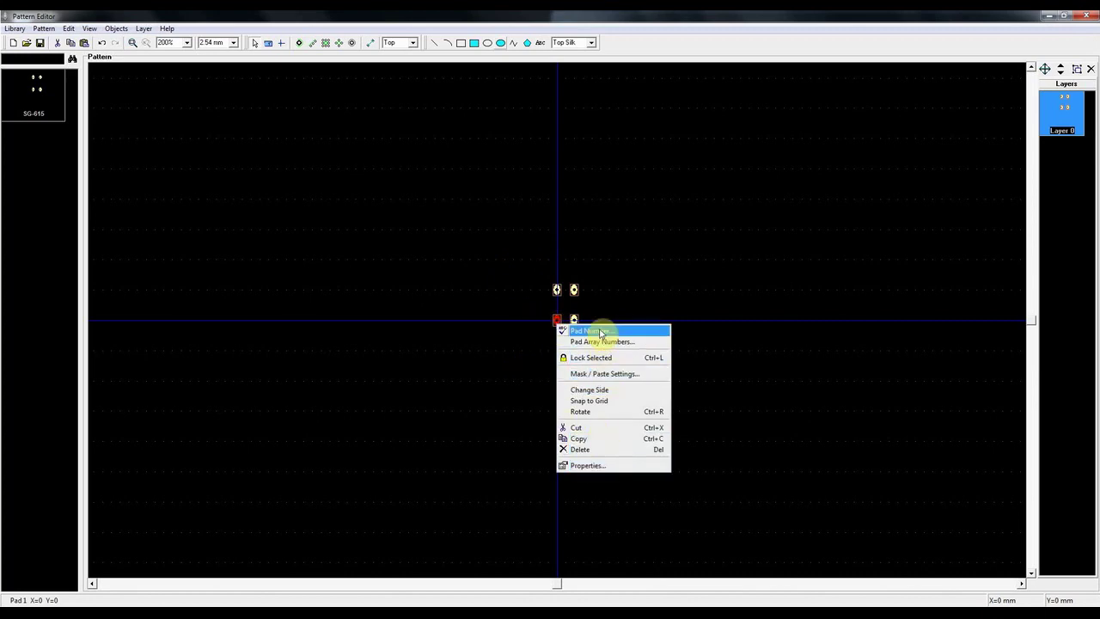
click(600, 466)
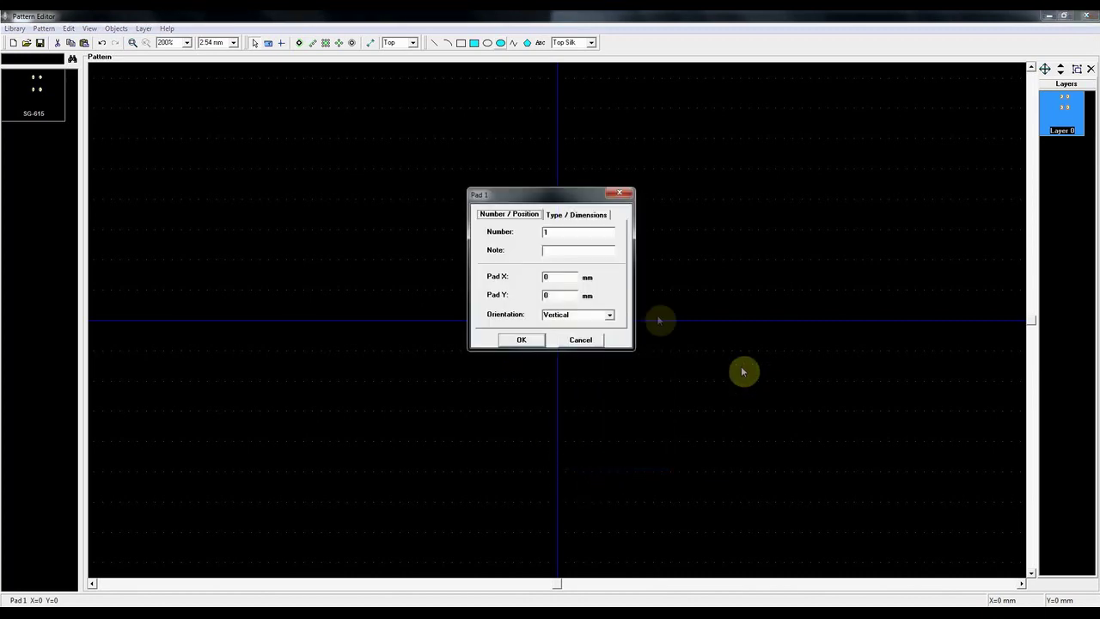
click(580, 217)
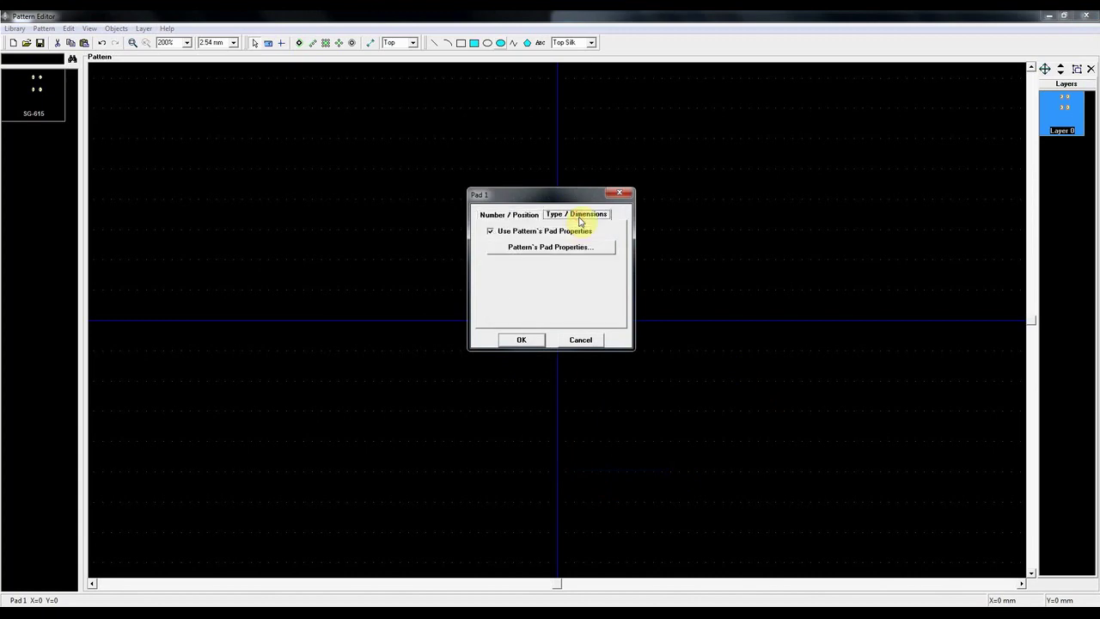
click(542, 248)
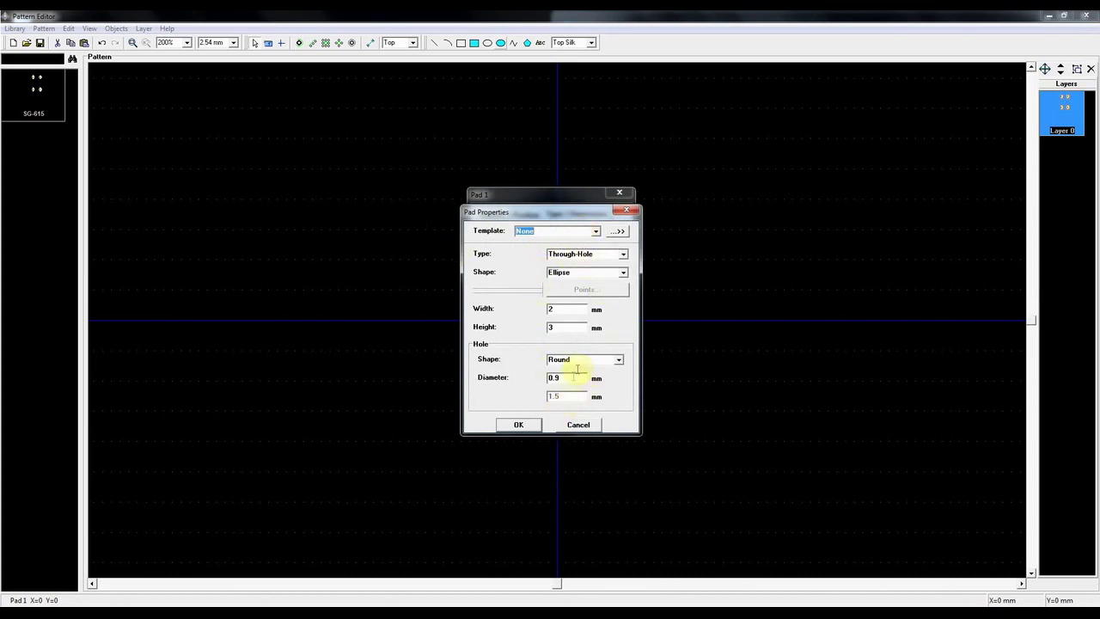
click(617, 360)
click(616, 361)
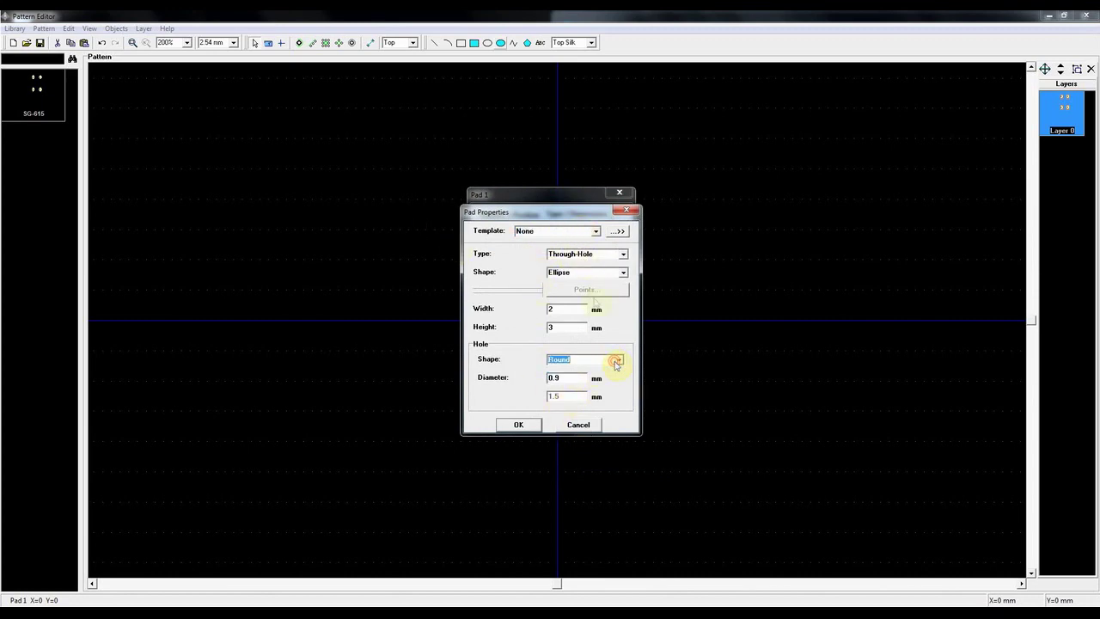
- Make all pads Surface type, Rectangle shape, 1.3 mm wide by 3 mm high, and apply
click(622, 254)
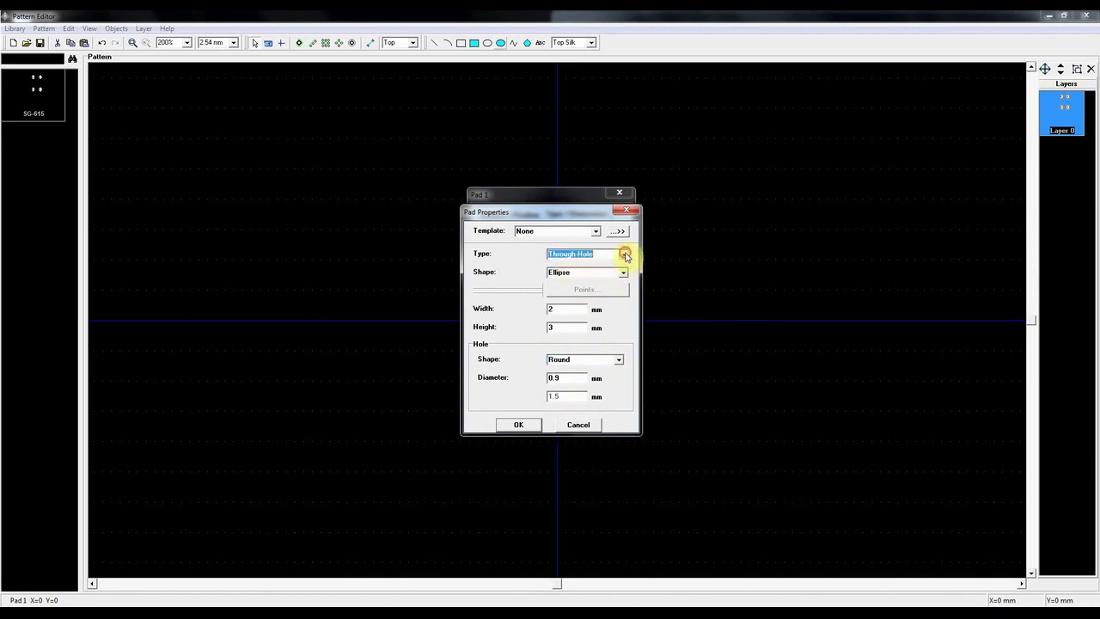
click(580, 272)
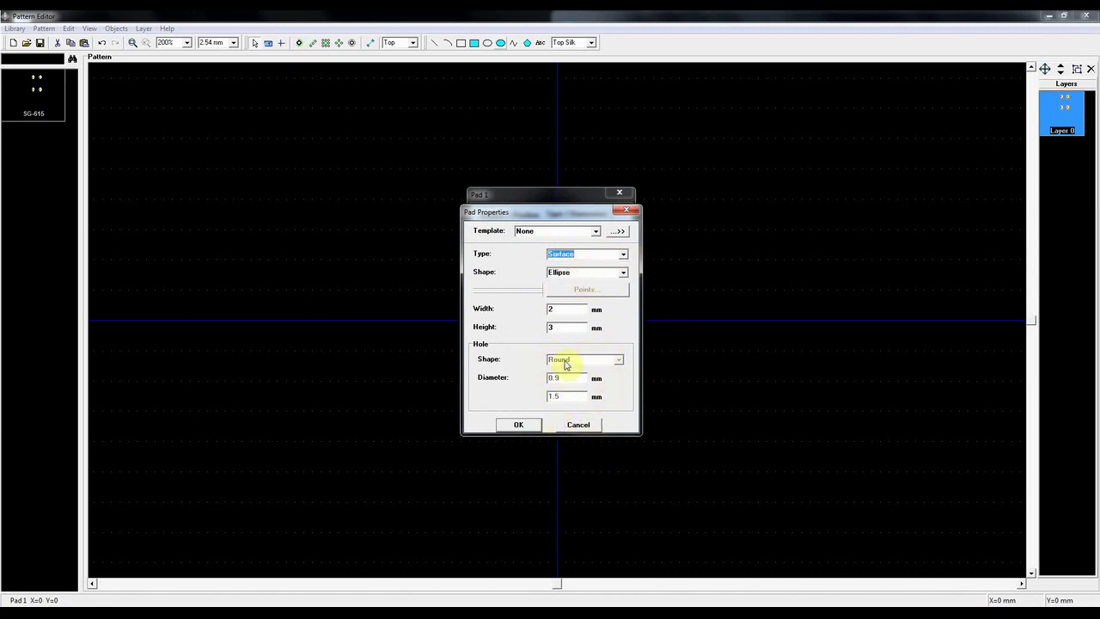
click(621, 272)
click(568, 296)
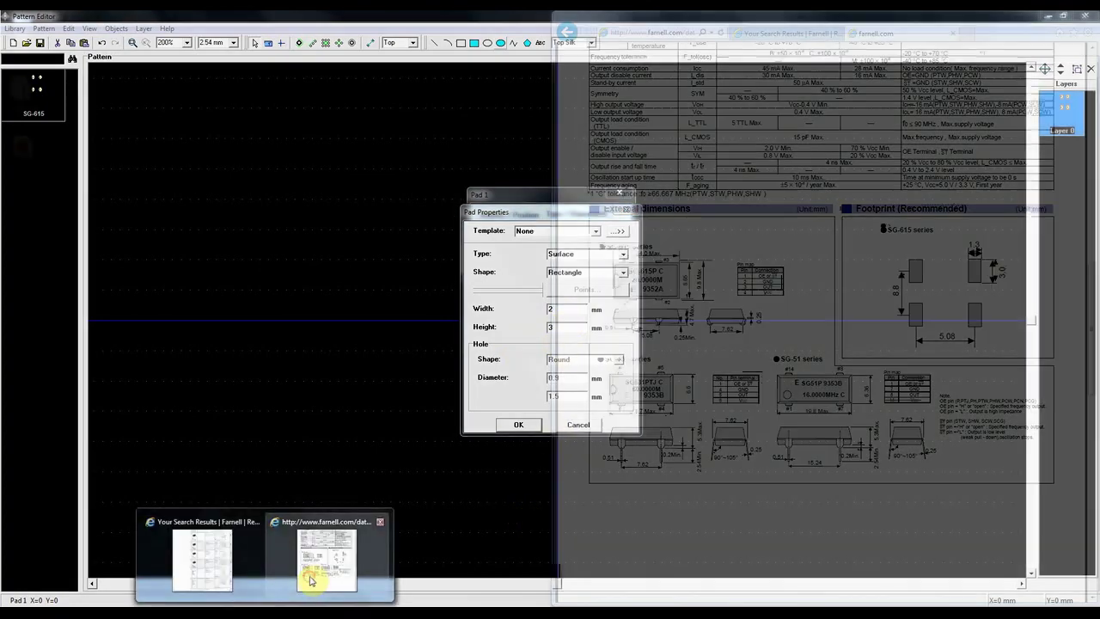
click(329, 553)
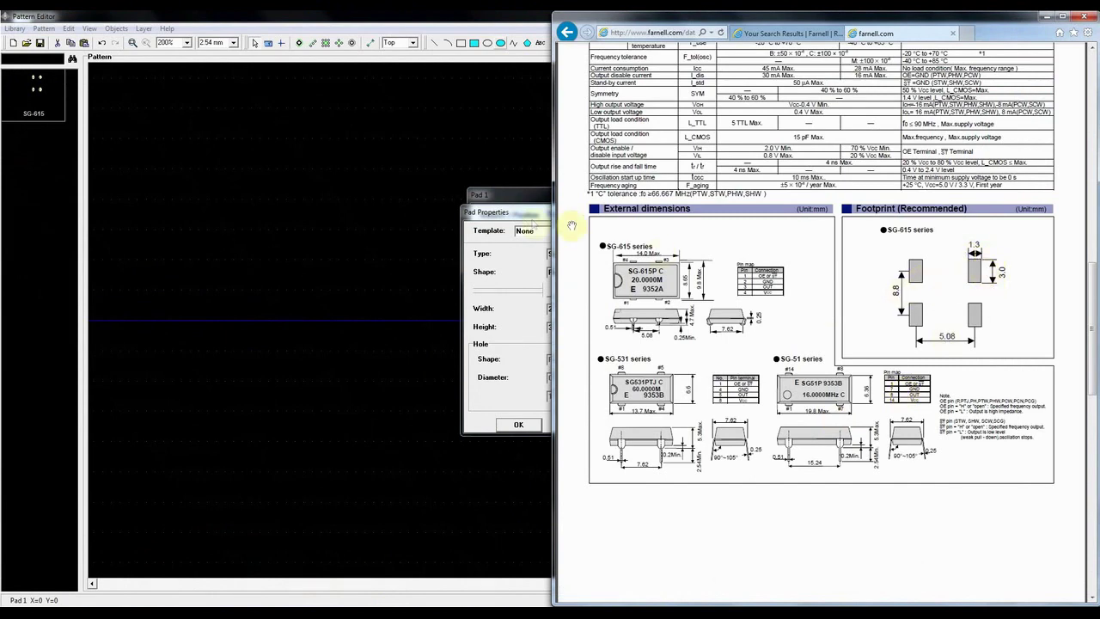
click(524, 221)
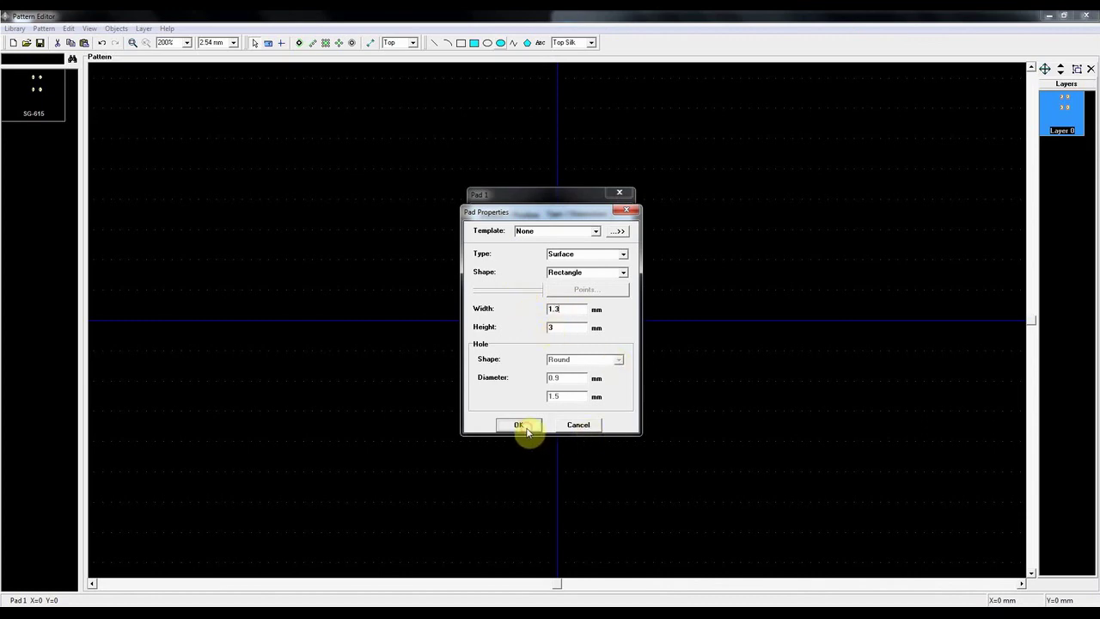
click(524, 427)
click(521, 339)
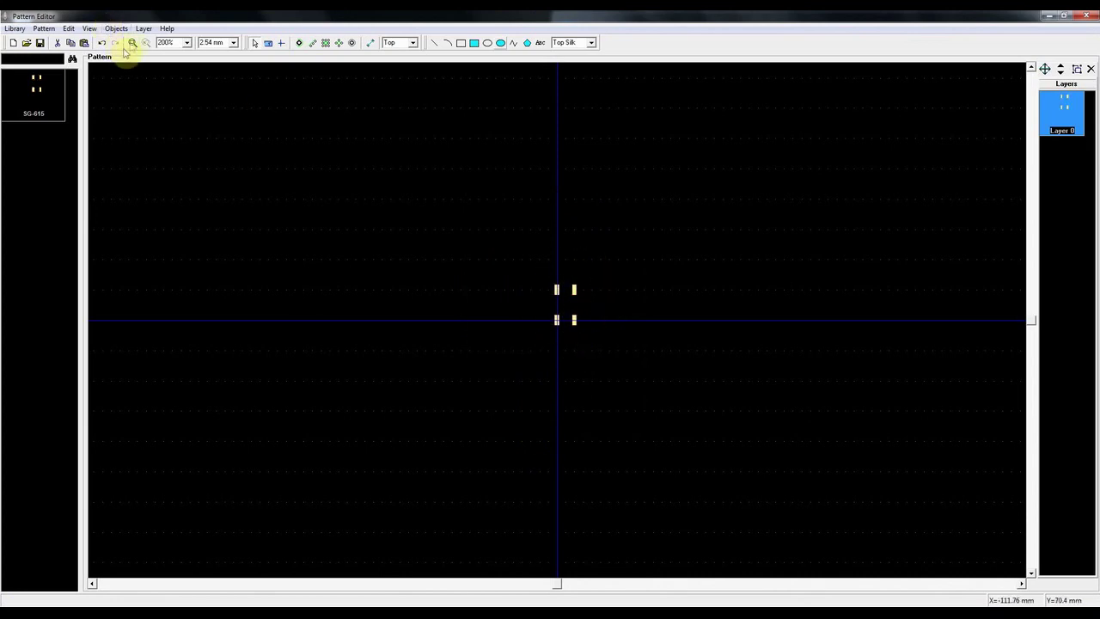
- Zoom in on the four pads and compare them with the datasheet's recommended footprint
drag(528, 275, 606, 348)
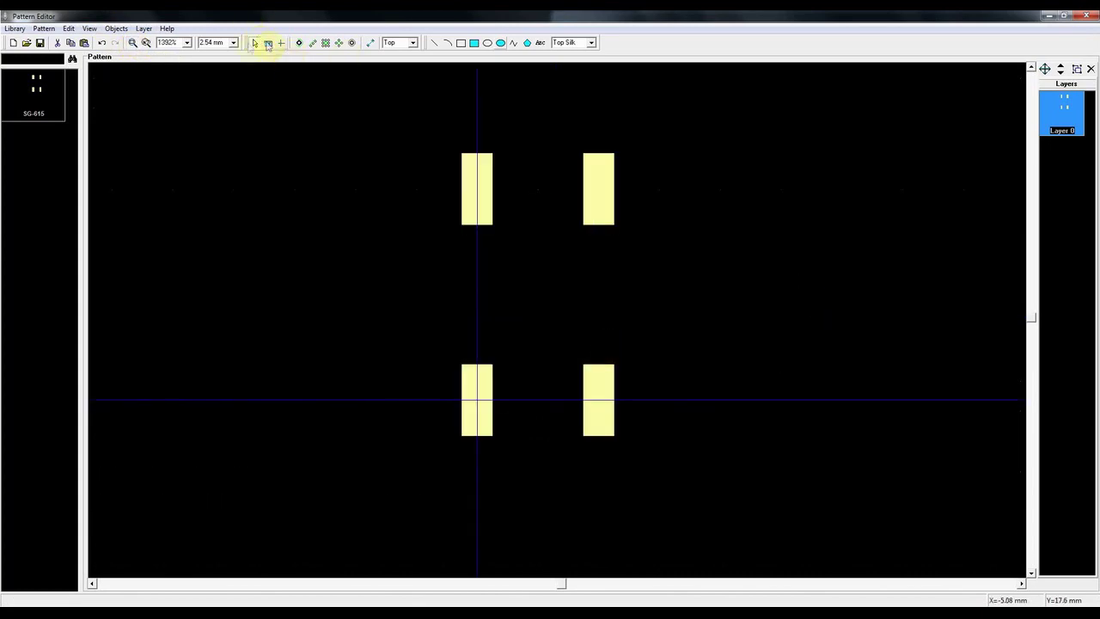
click(268, 43)
mouse_move(266, 612)
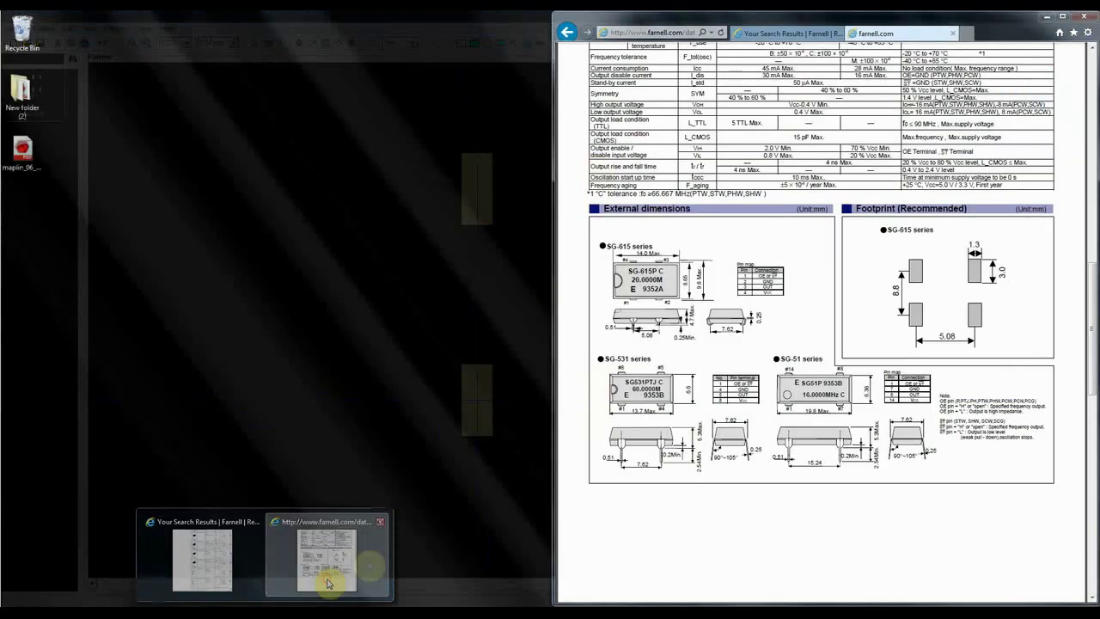
click(331, 559)
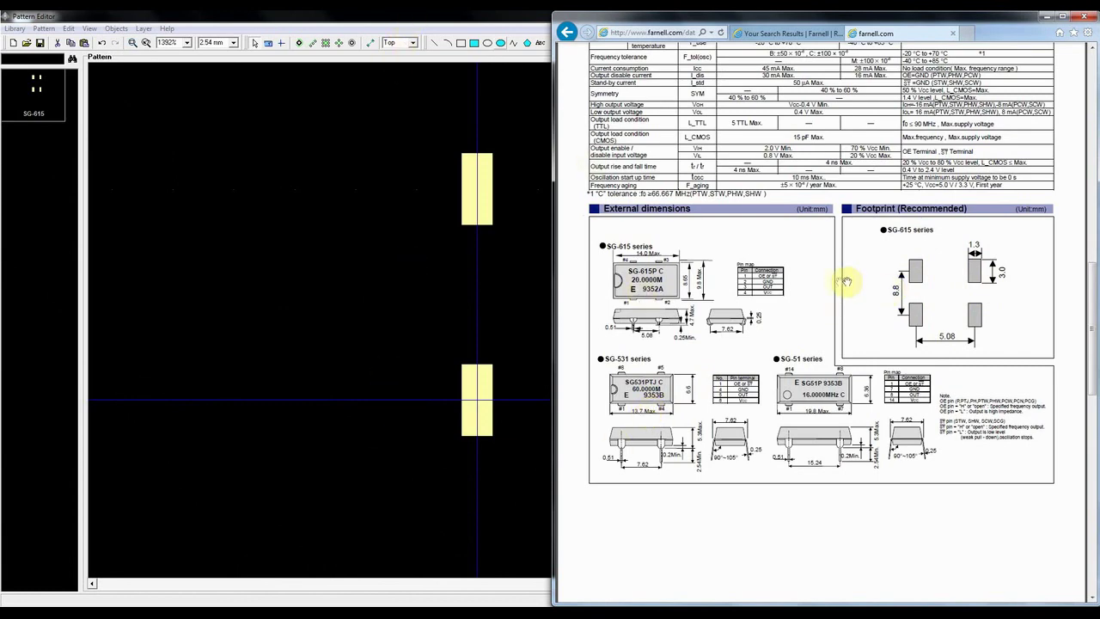
click(539, 15)
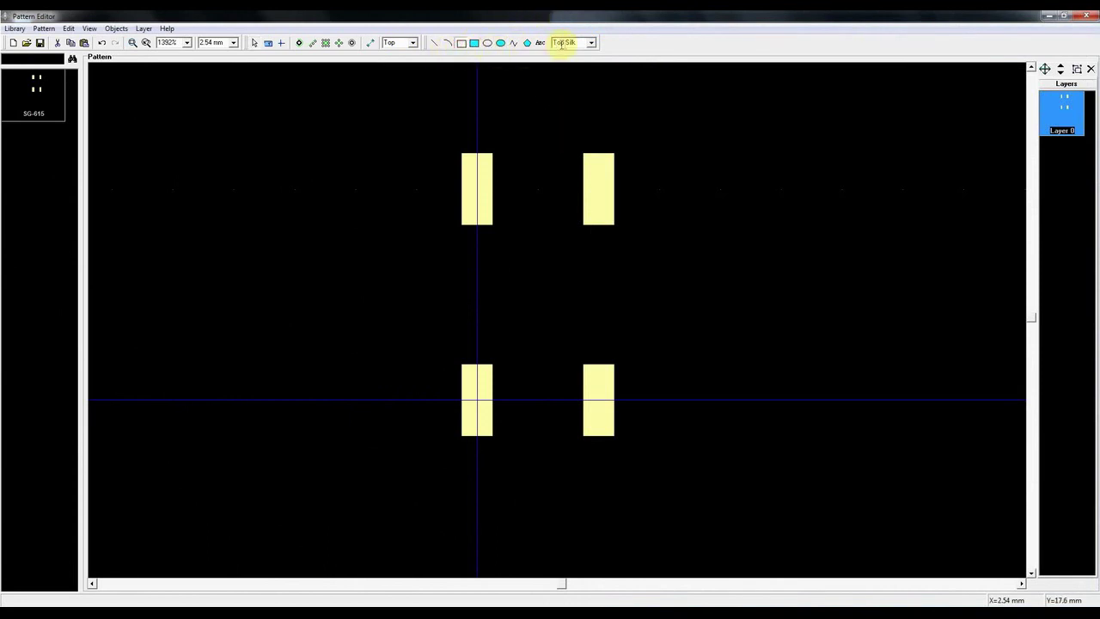
- Draw a Top Silk rectangle outline enclosing all four SG-615 pads
click(472, 45)
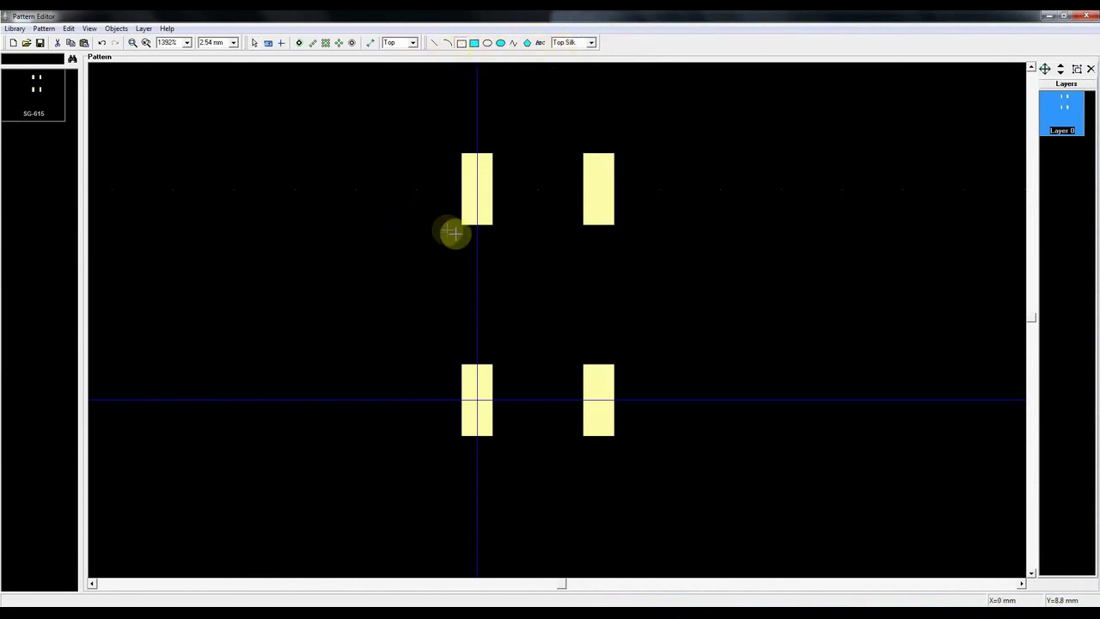
drag(439, 229, 653, 359)
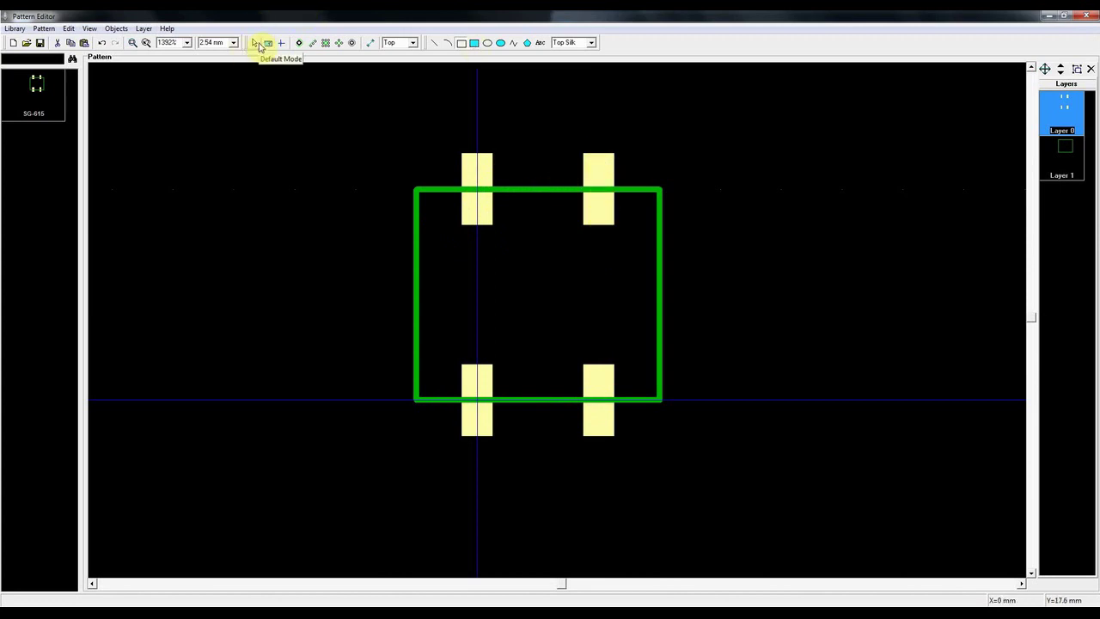
- Set the X grid size and the Y grid size both to 0.64 mm
click(232, 42)
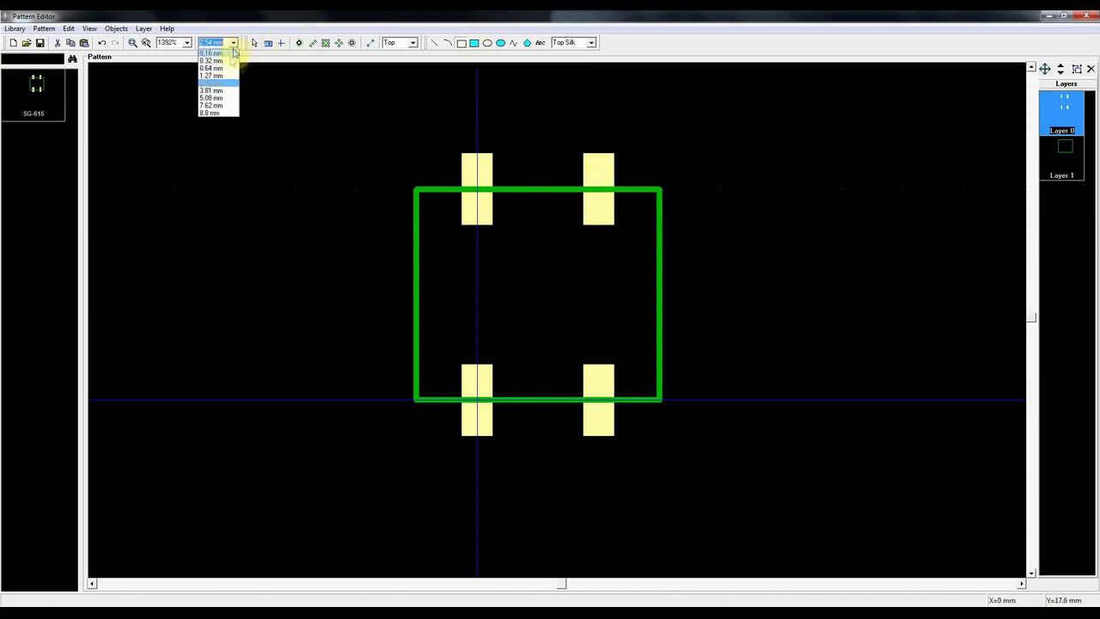
click(226, 68)
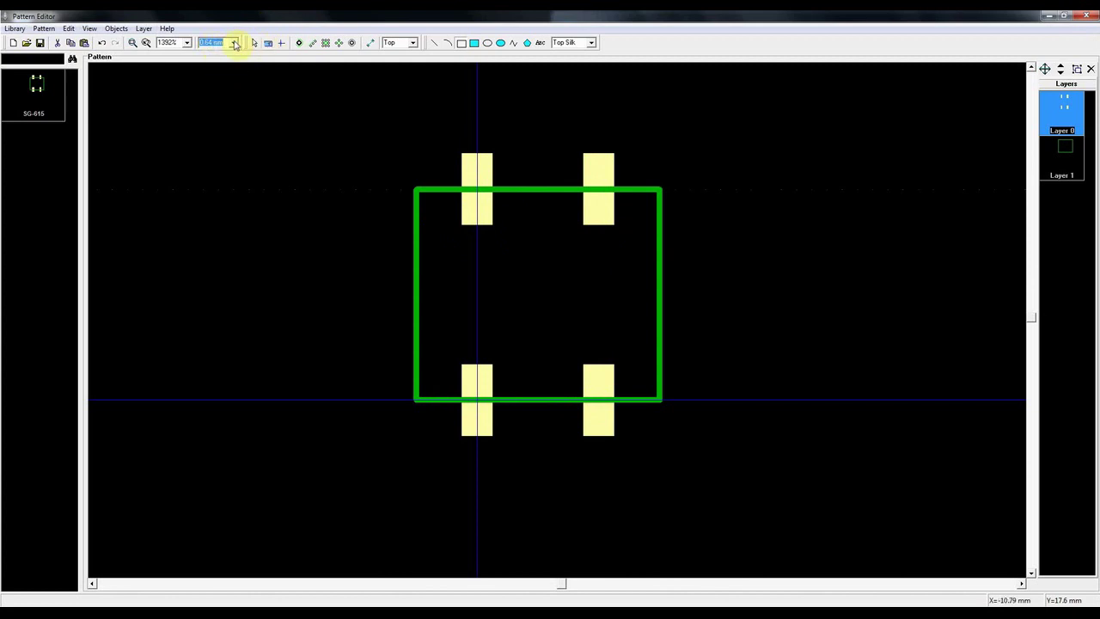
click(68, 29)
mouse_move(89, 29)
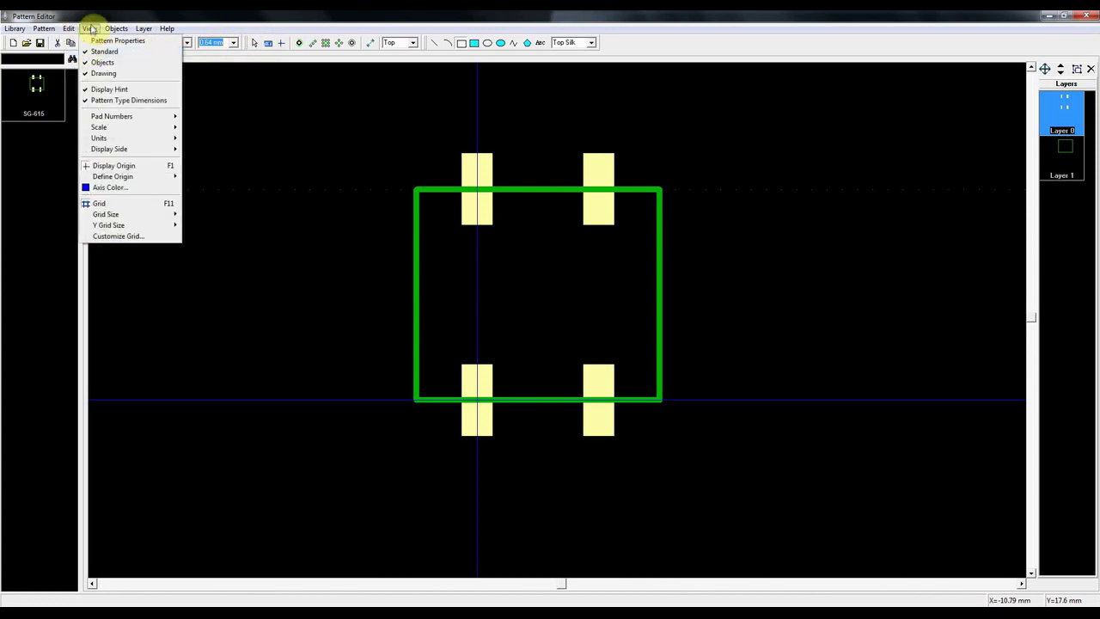
mouse_move(125, 215)
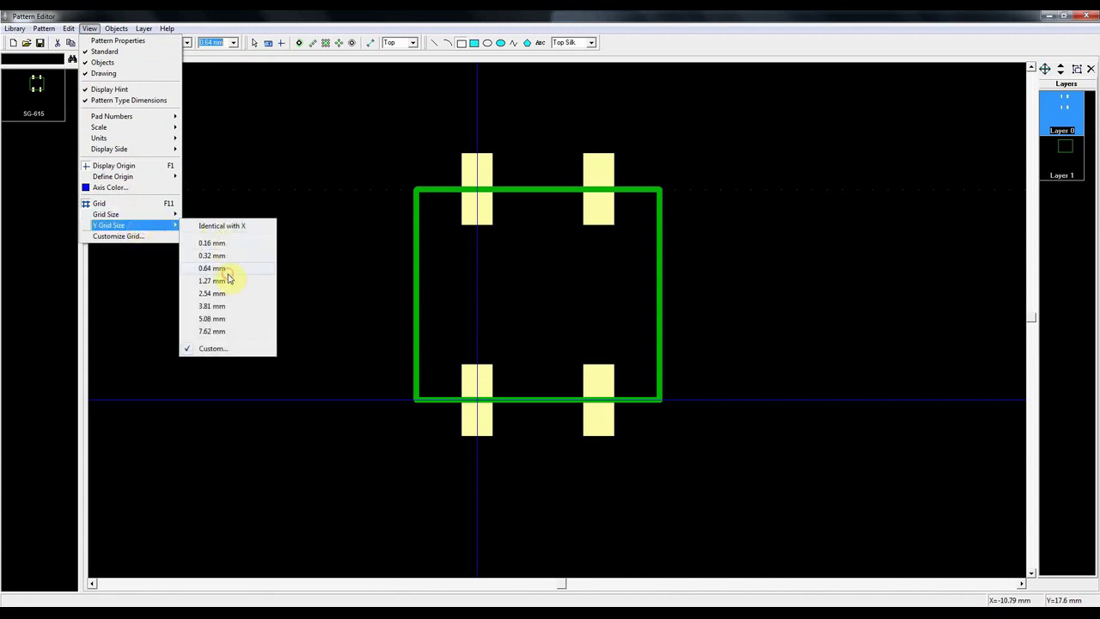
click(225, 269)
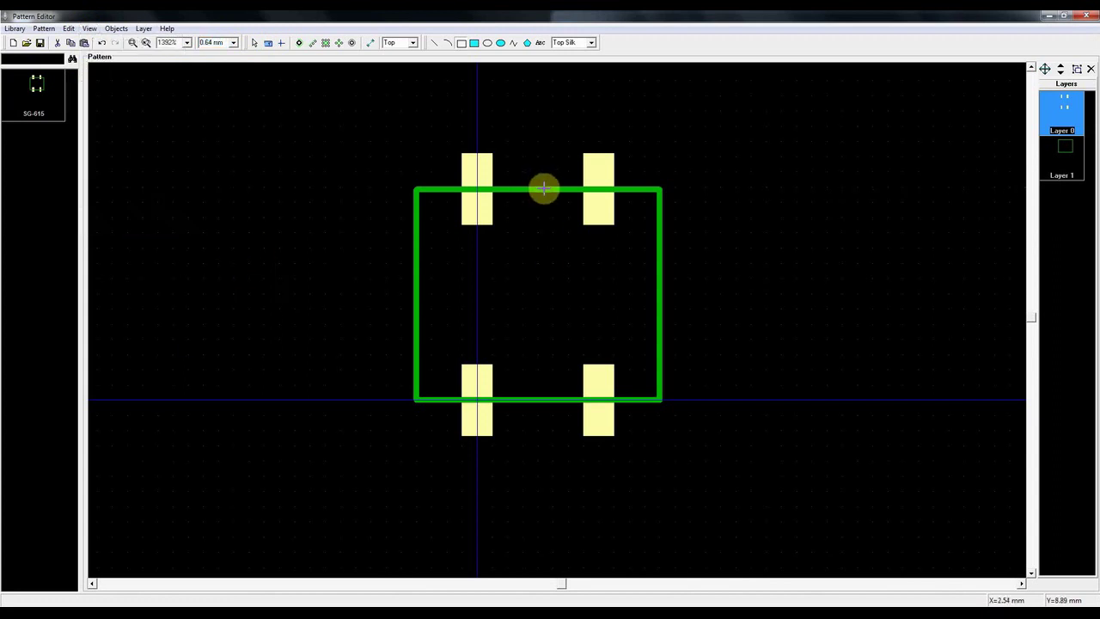
click(255, 43)
drag(636, 196, 629, 241)
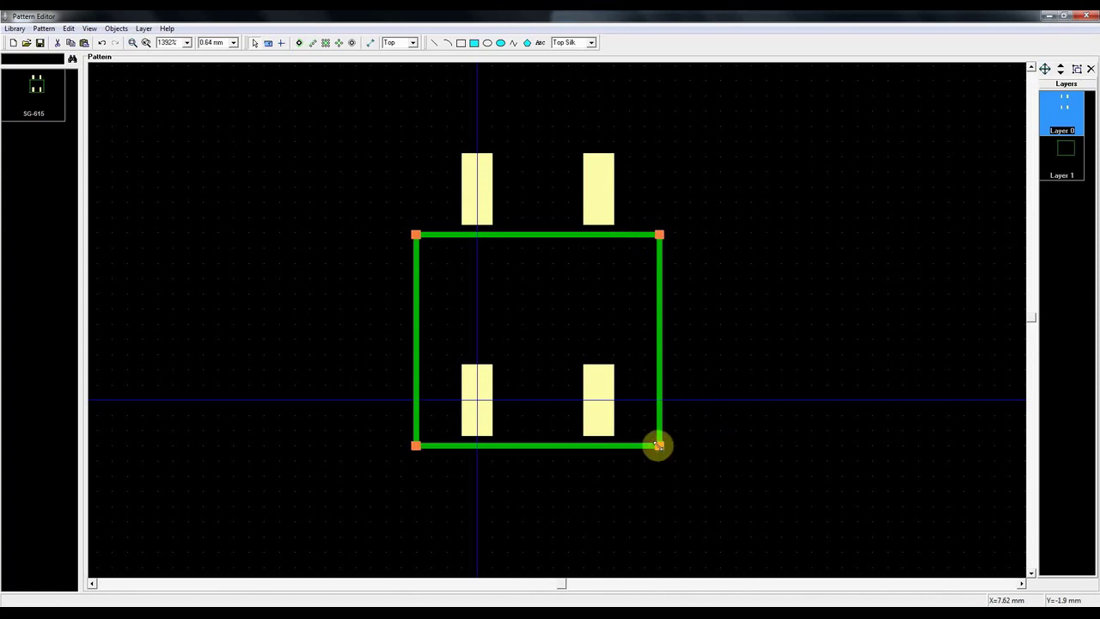
drag(657, 445, 658, 352)
click(759, 320)
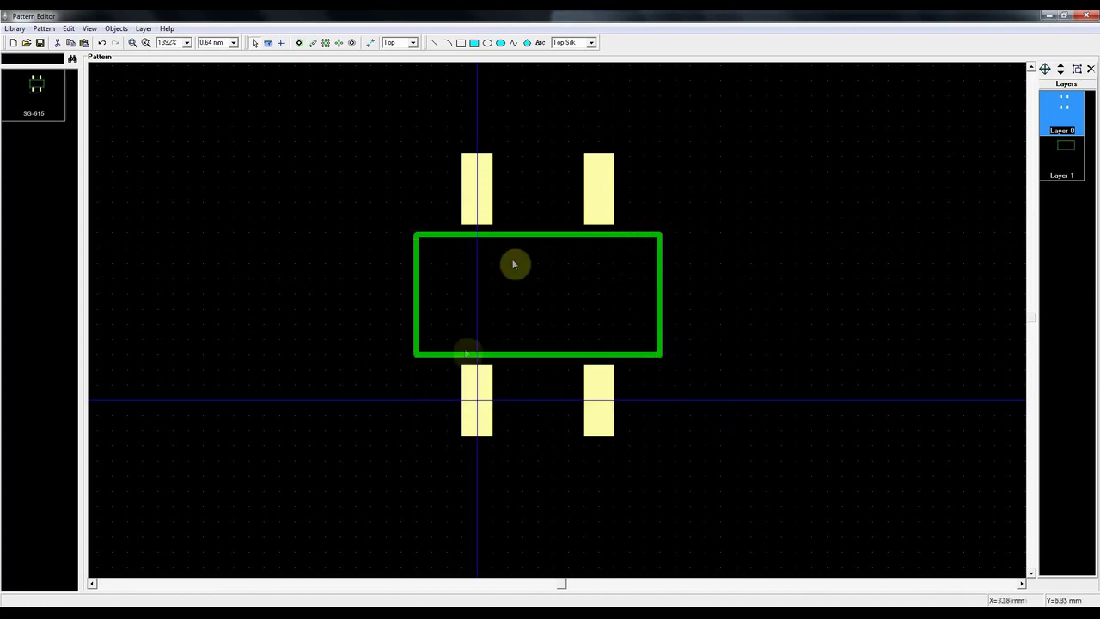
click(460, 237)
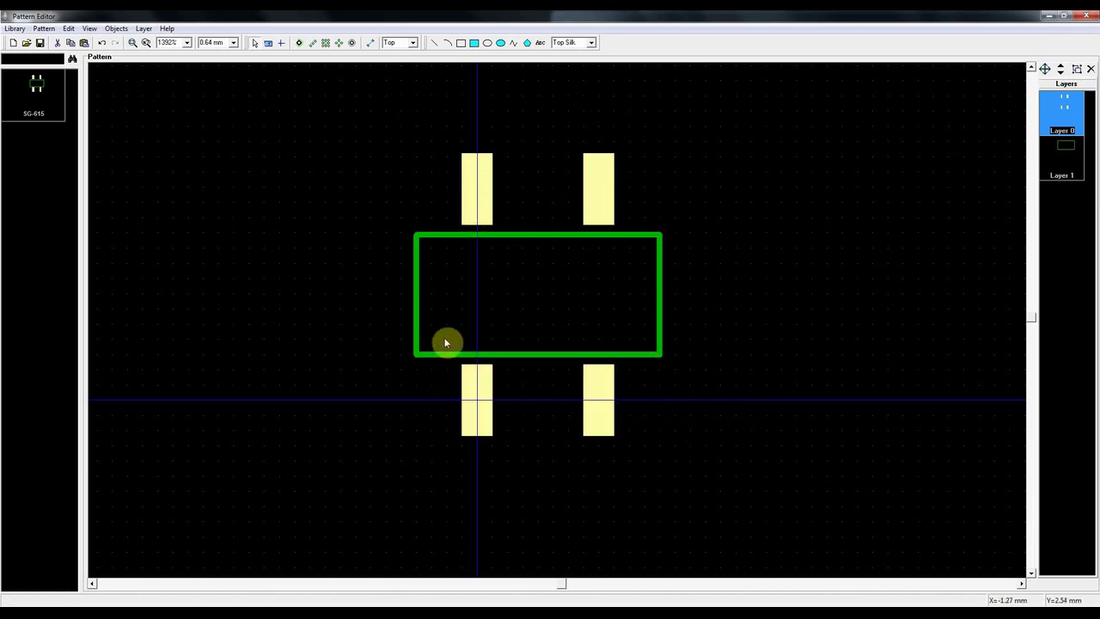
- Place a small filled dot near the lower-left pad and merge its Layer 2 into Layer 1
click(477, 354)
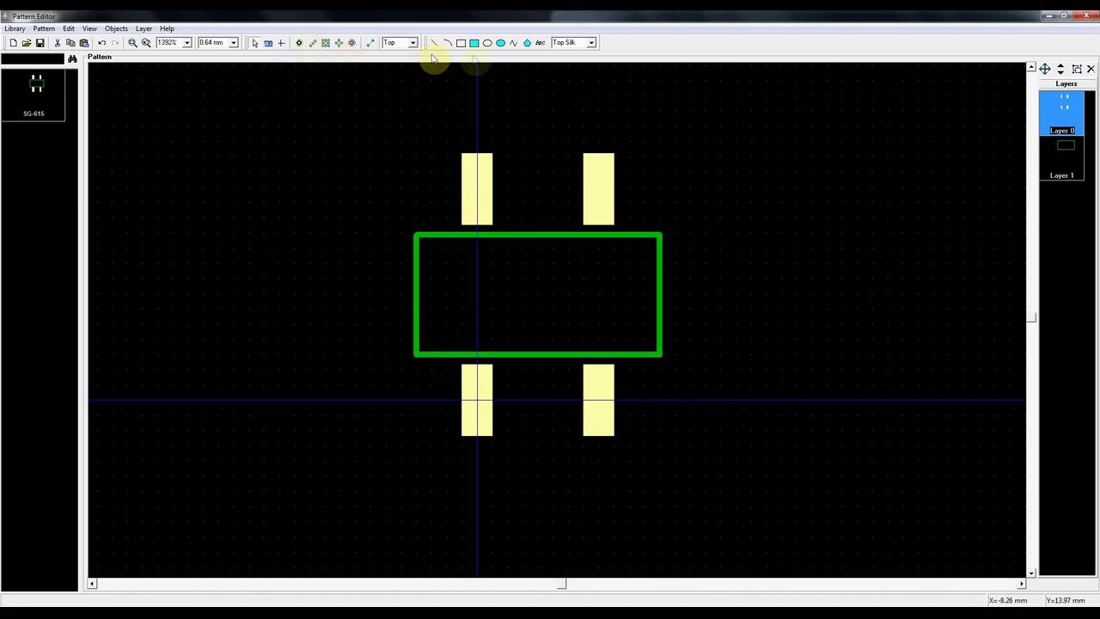
click(501, 43)
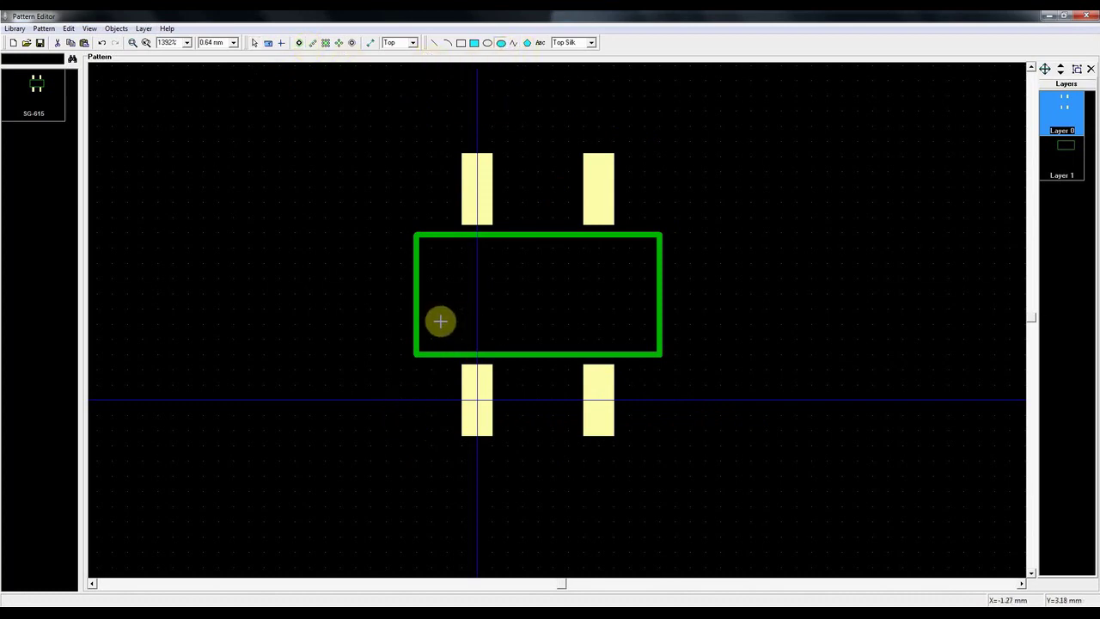
click(455, 334)
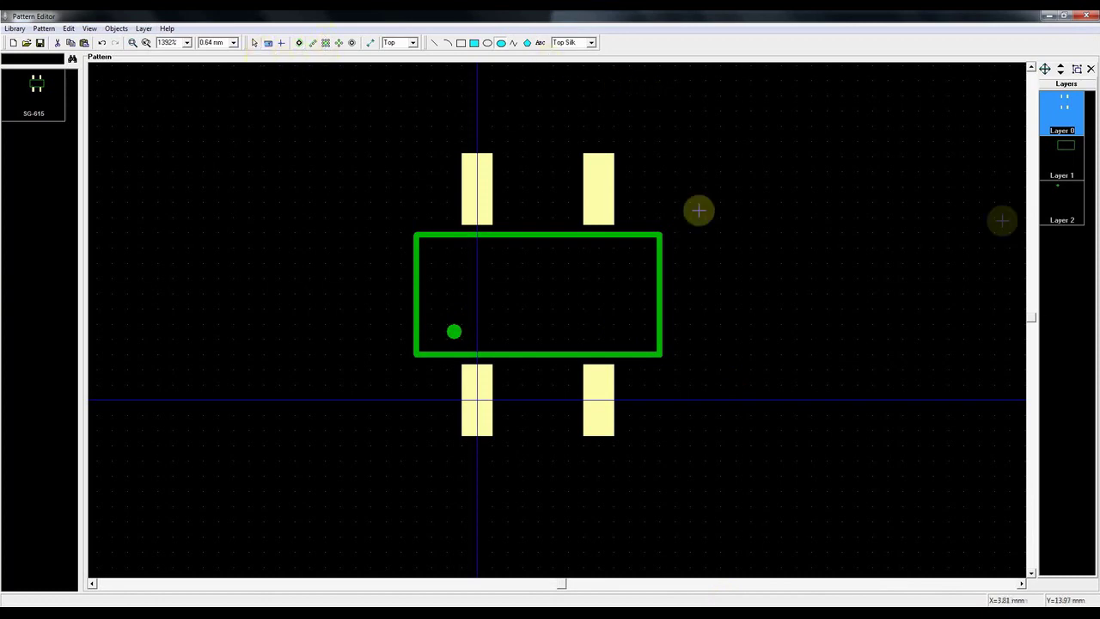
click(1065, 161)
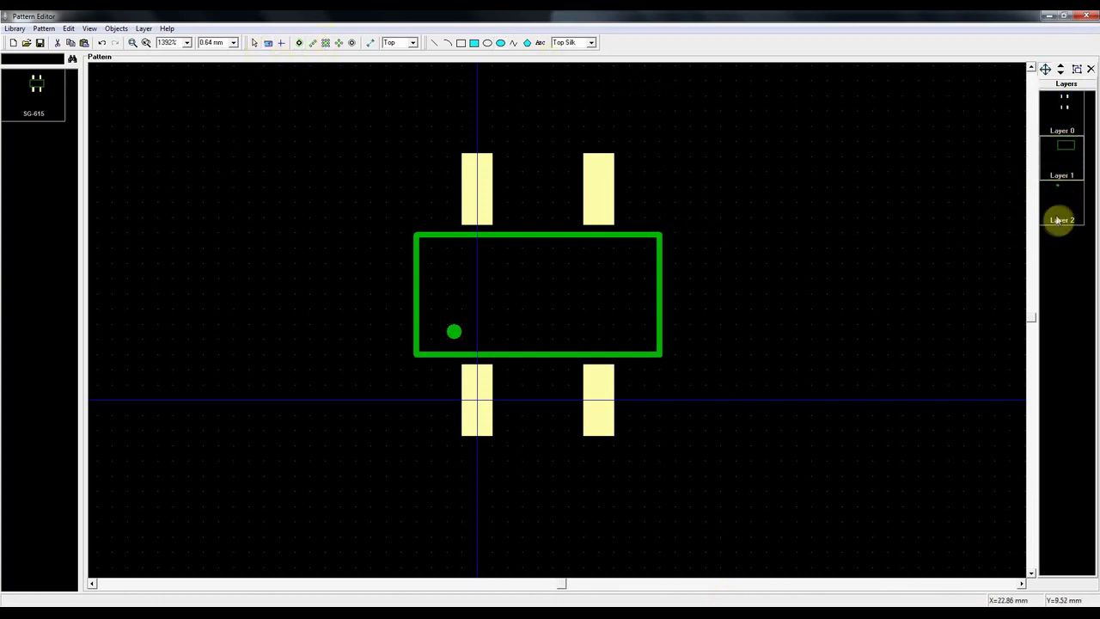
click(1059, 206)
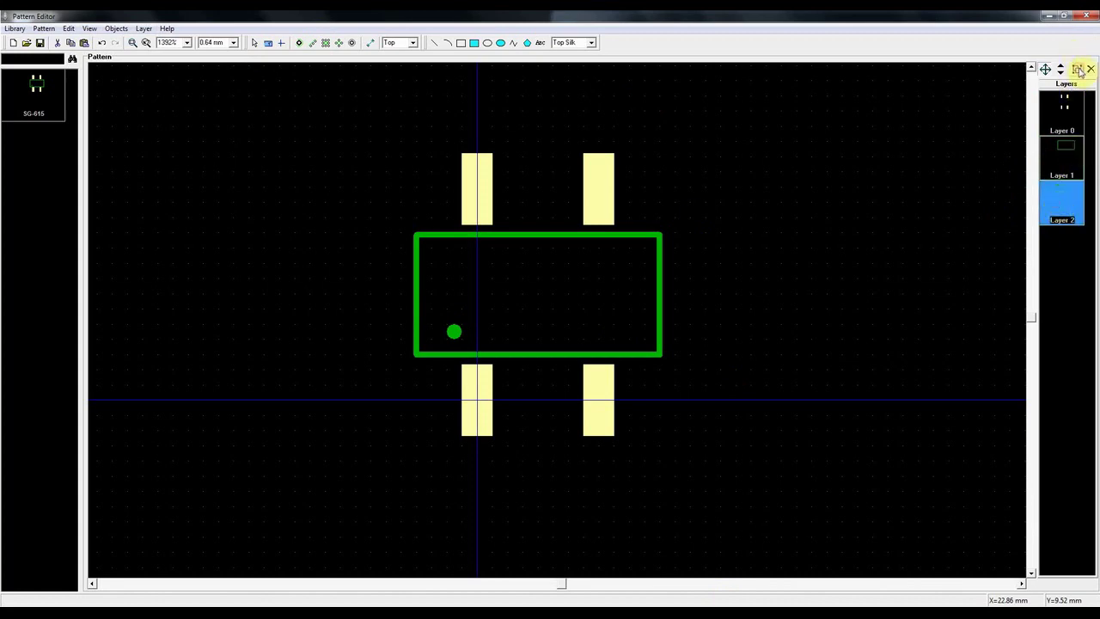
click(1077, 70)
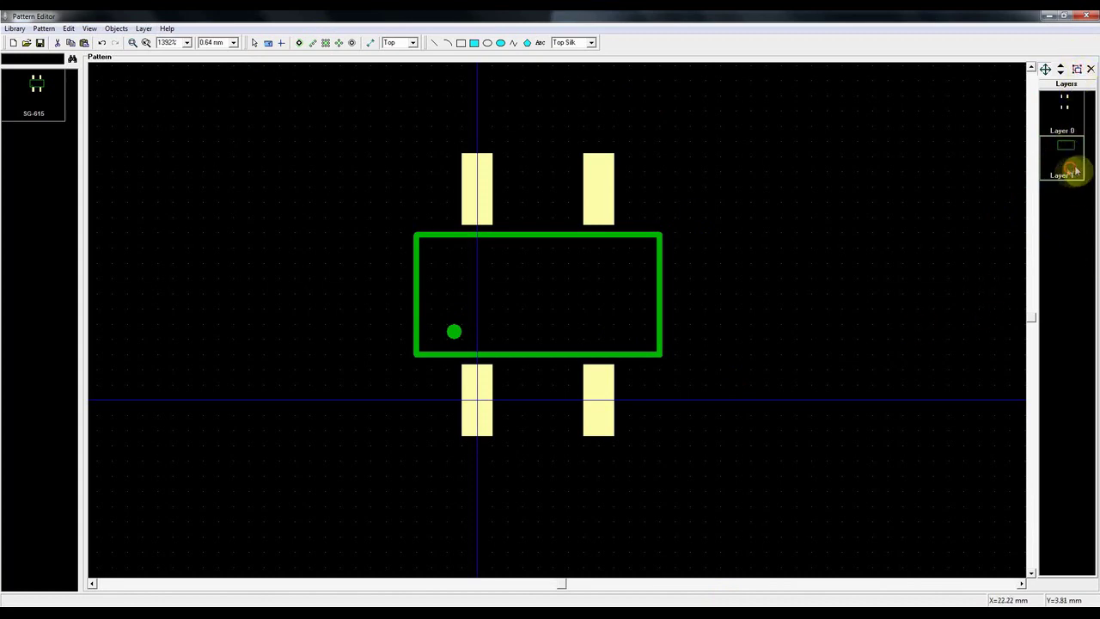
- Nudge the silkscreen rectangle back into place around the pads and pin-one dot
click(255, 43)
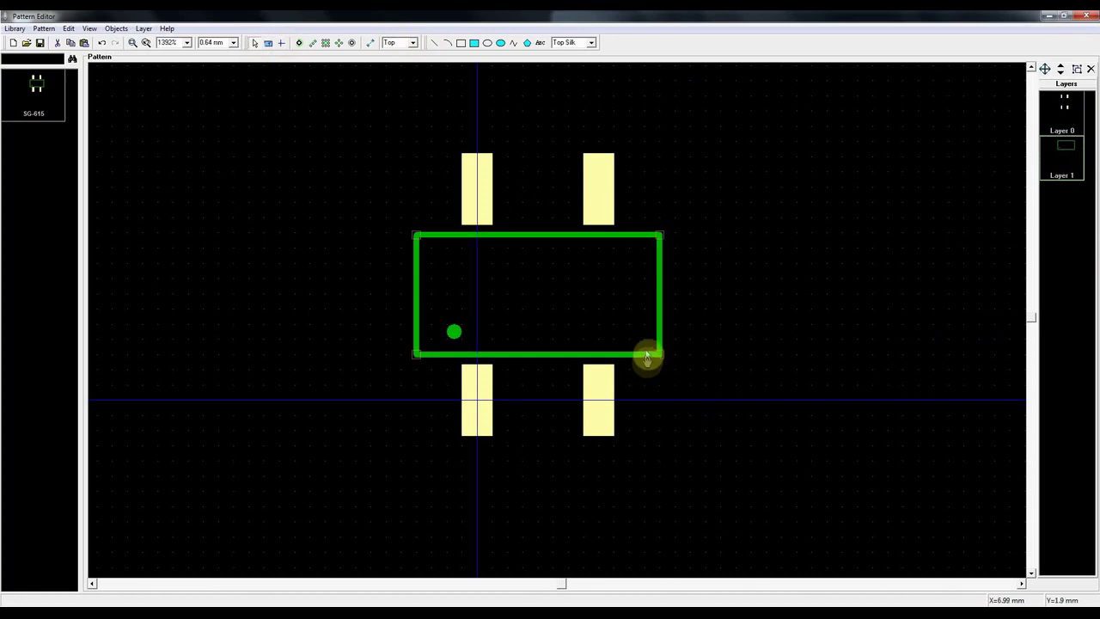
mouse_move(626, 352)
mouse_down()
mouse_move(651, 362)
mouse_move(641, 356)
mouse_up()
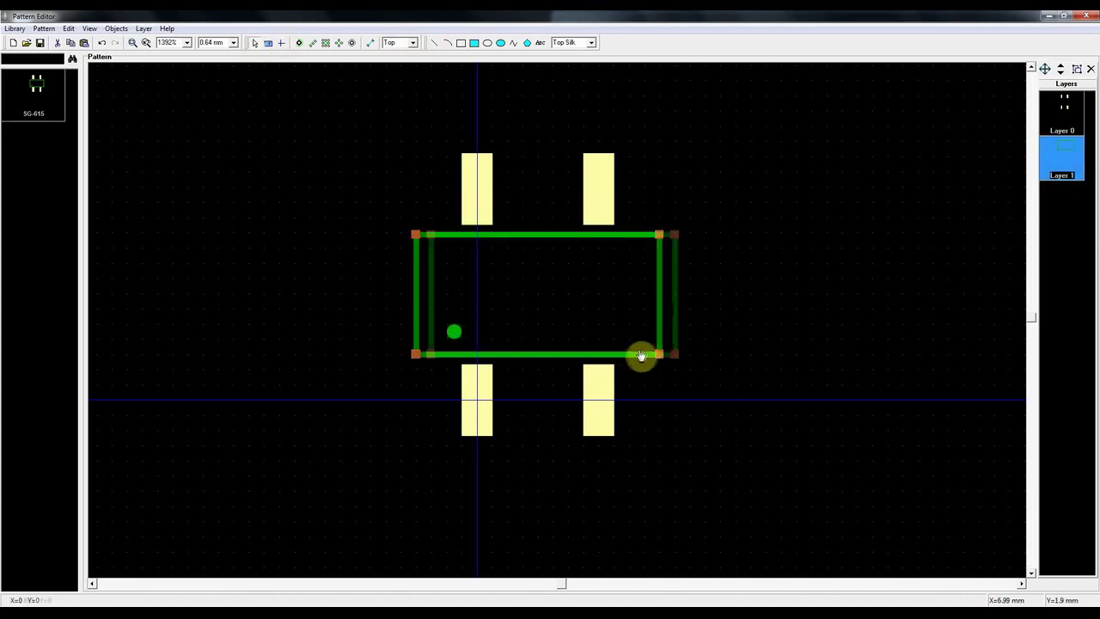
click(454, 334)
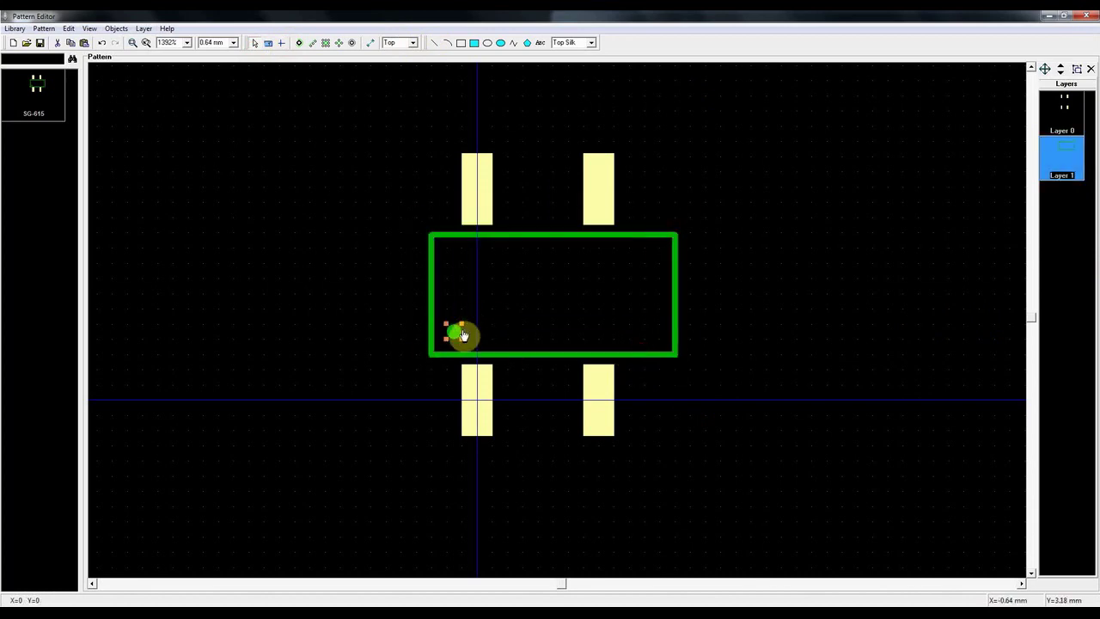
drag(732, 357, 355, 233)
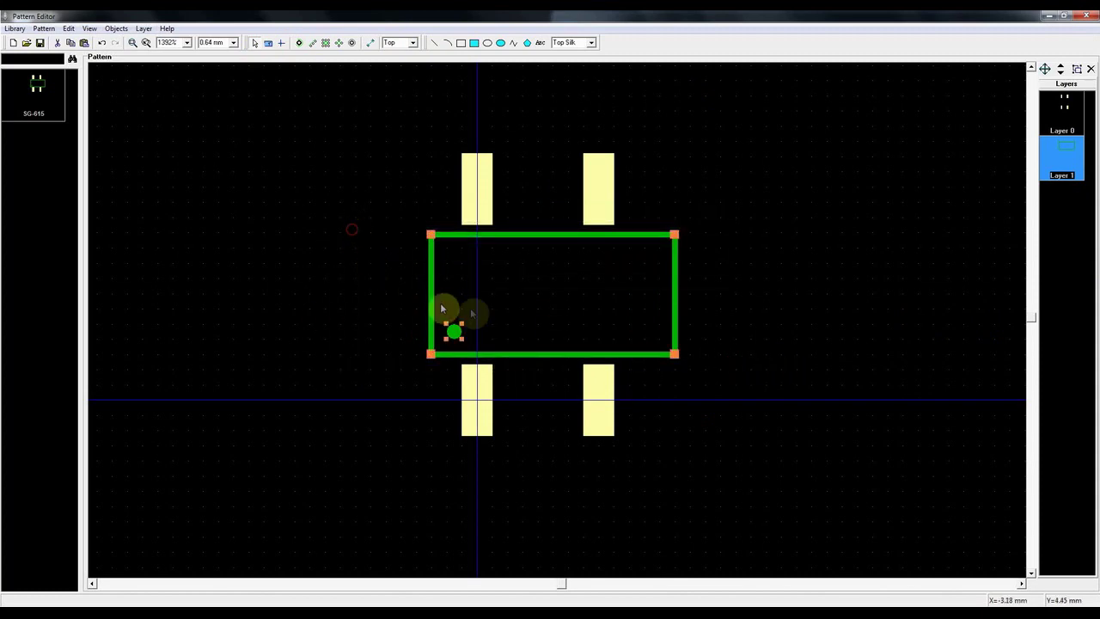
click(891, 391)
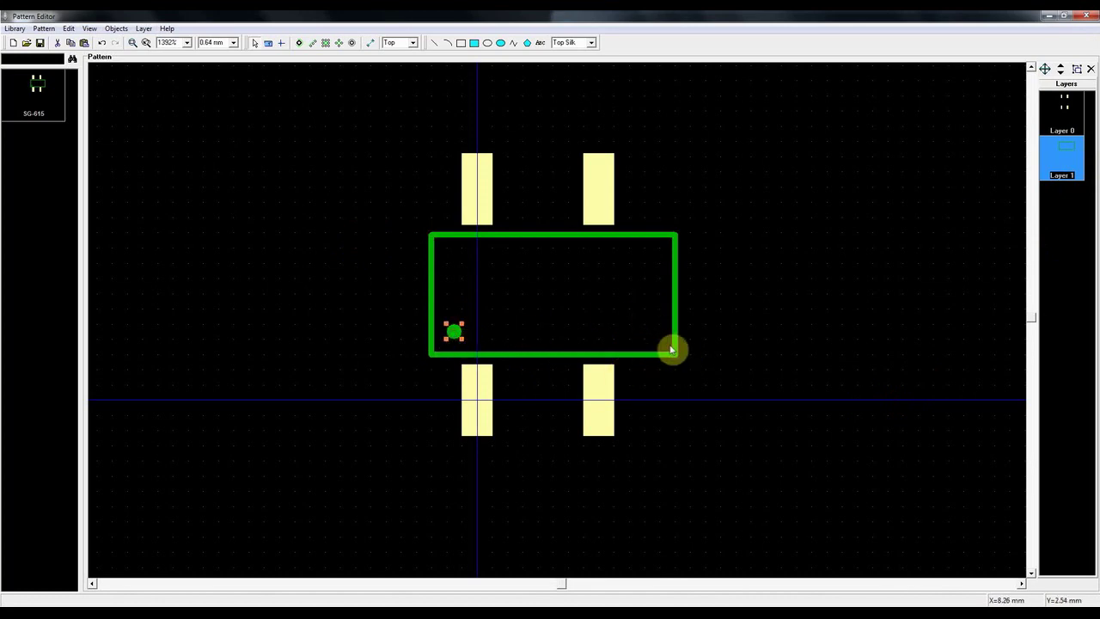
drag(678, 348, 658, 341)
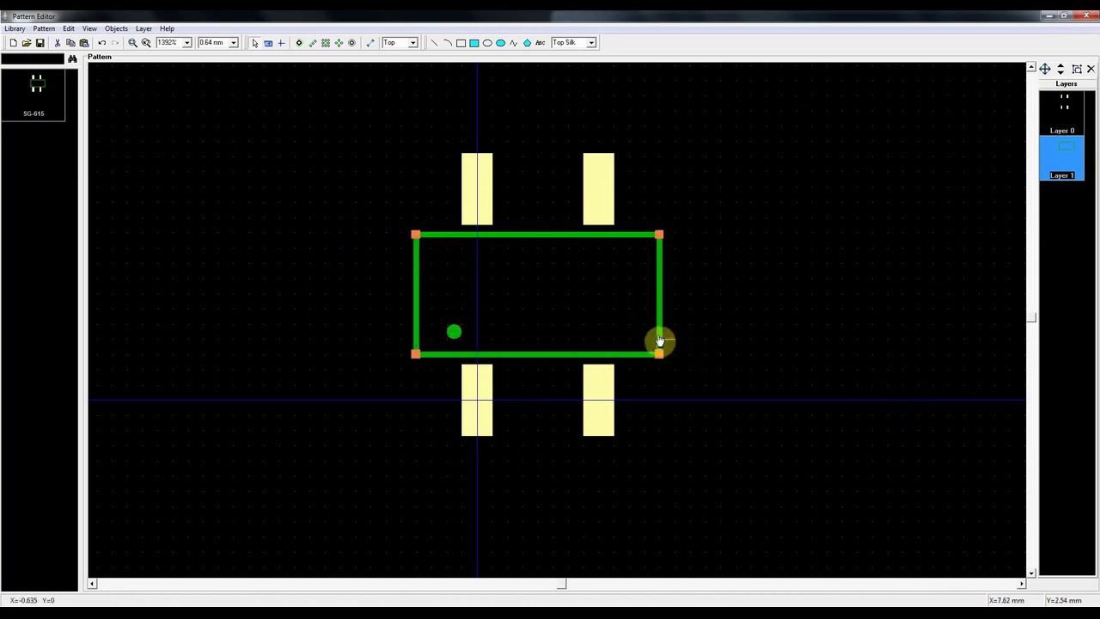
click(729, 347)
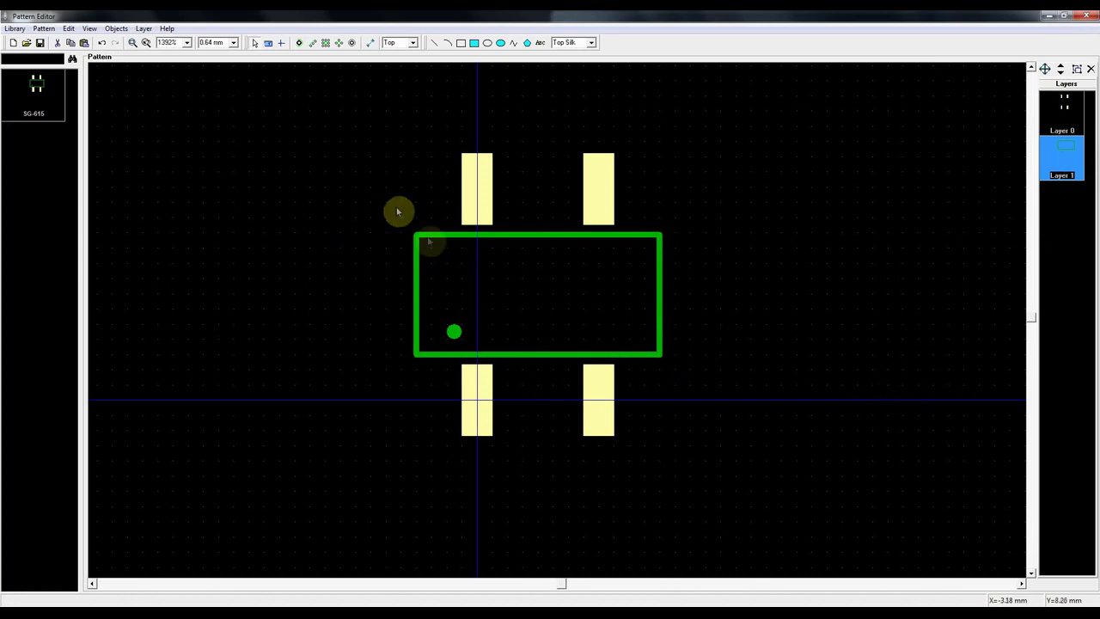
- Save the pattern library under the file name CUSTOM in DipTrace's Lib folder
click(14, 28)
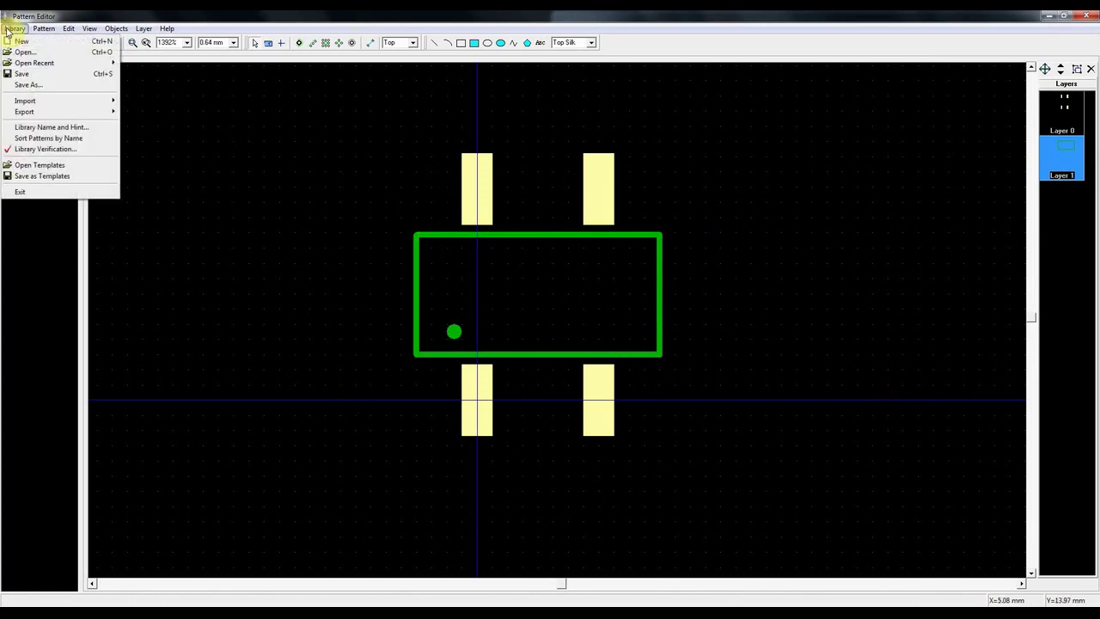
click(39, 74)
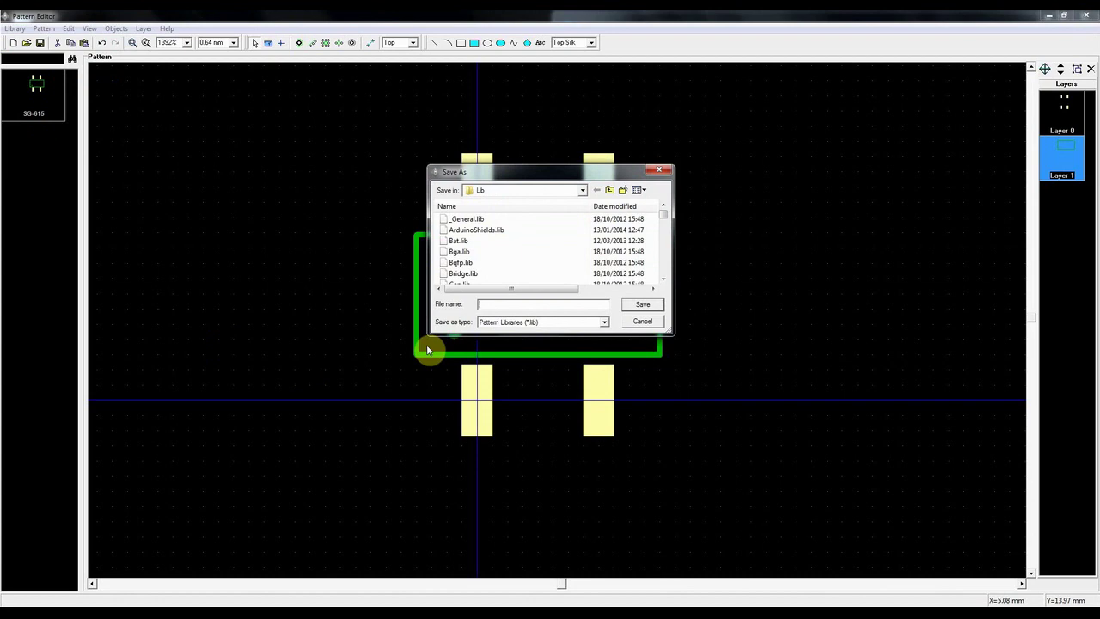
text(CUSTOM)
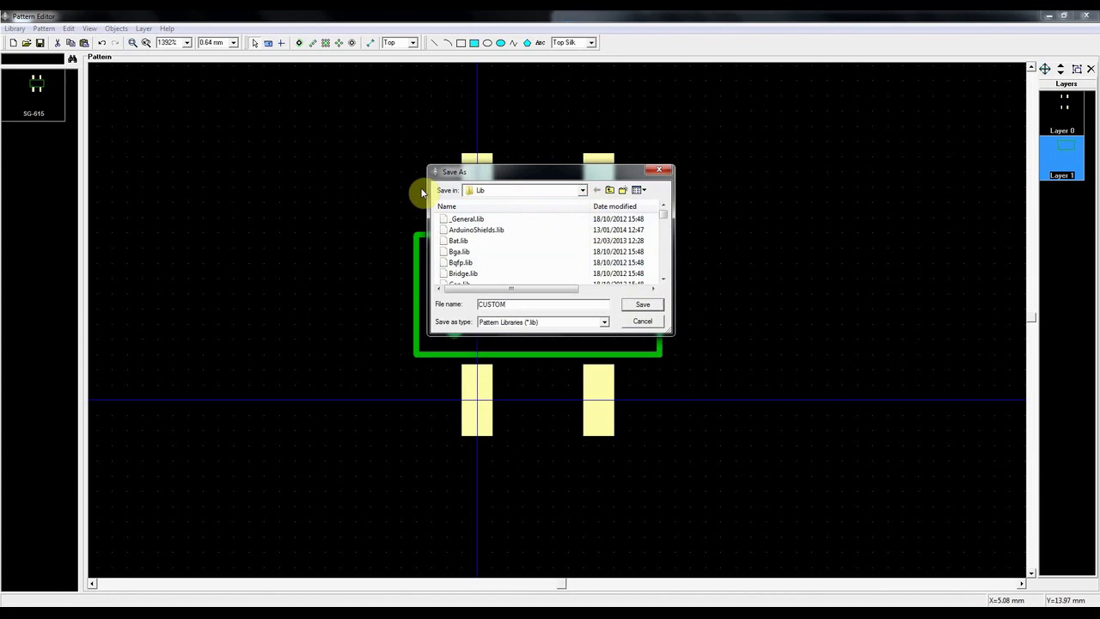
click(513, 304)
drag(513, 303, 477, 304)
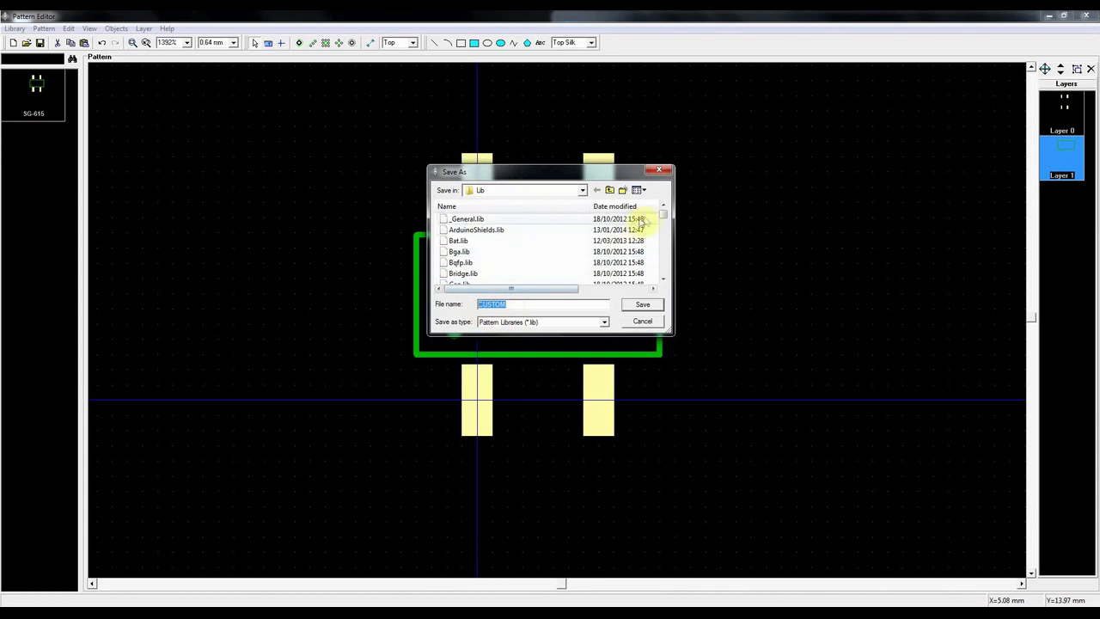
mouse_move(662, 221)
mouse_down()
mouse_move(665, 275)
mouse_move(661, 214)
mouse_up()
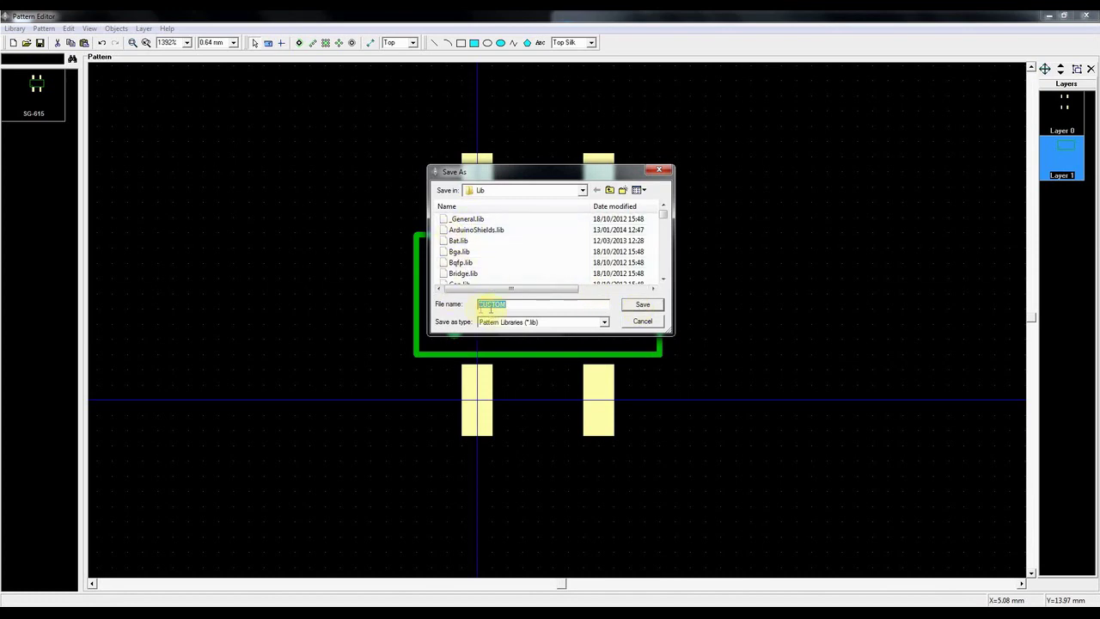
click(480, 305)
click(641, 305)
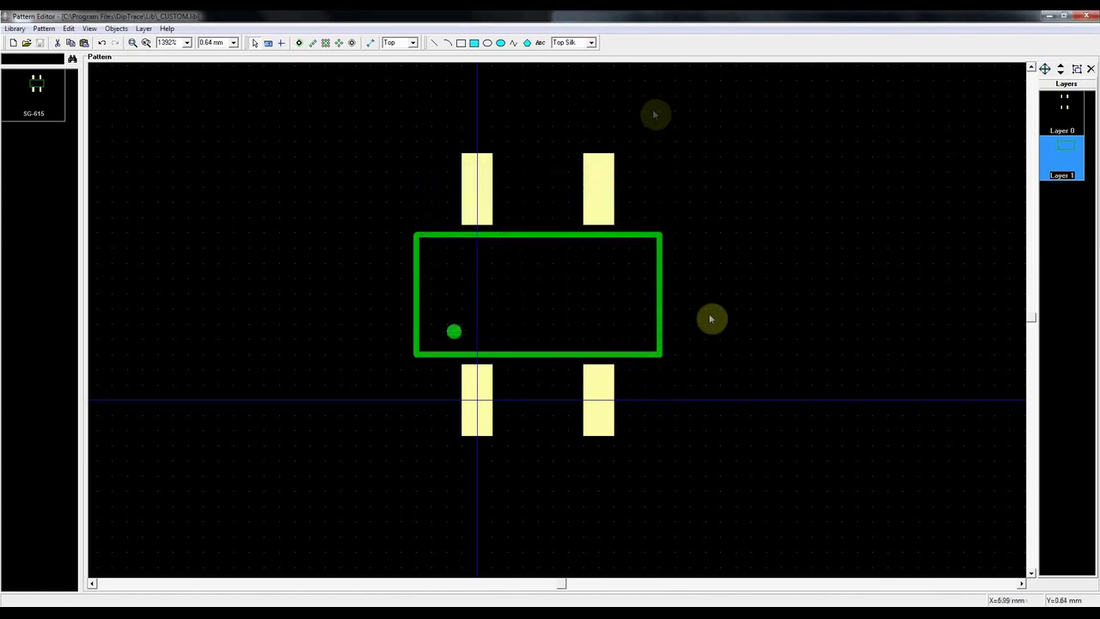
- Close the Pattern Editor and launch the Component Editor from the DipTrace launcher
click(1086, 15)
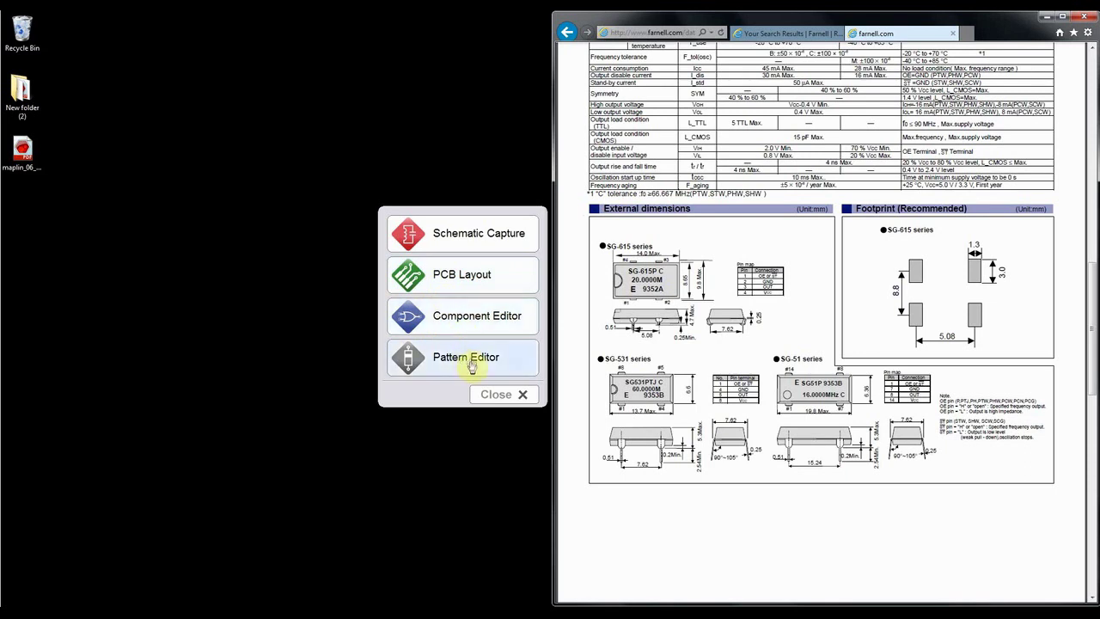
click(434, 360)
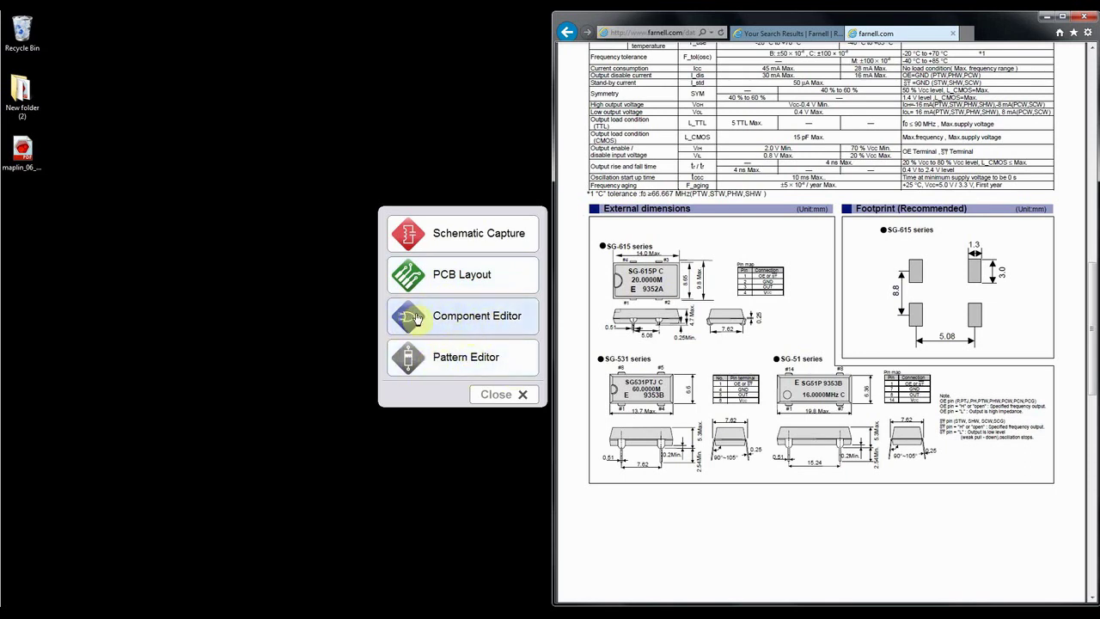
click(415, 318)
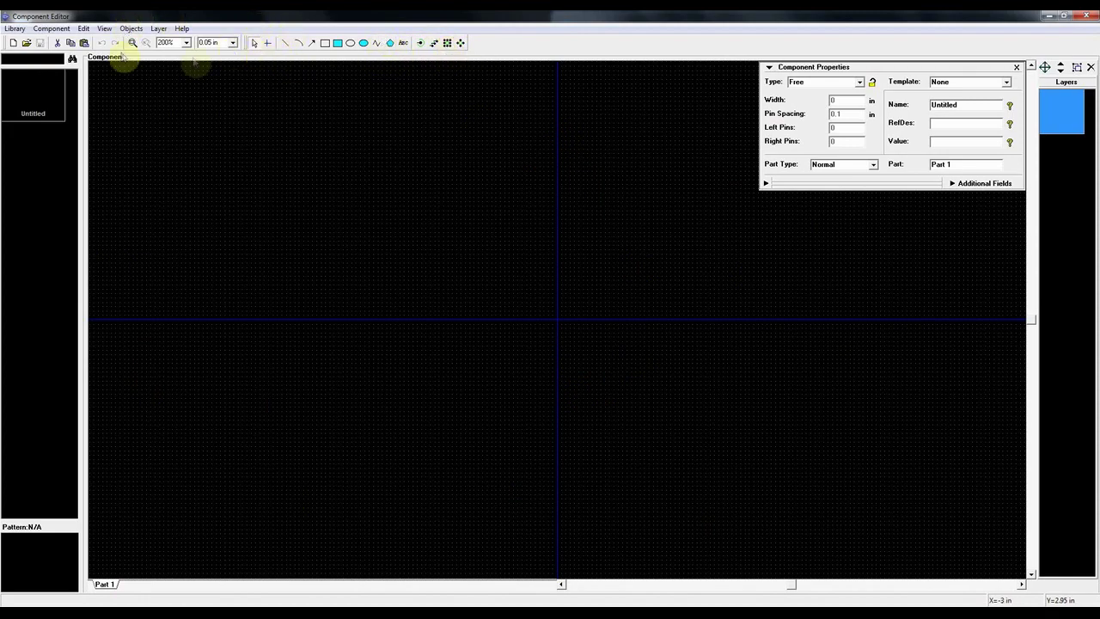
- Name the component SG-315 and lock its type
click(252, 43)
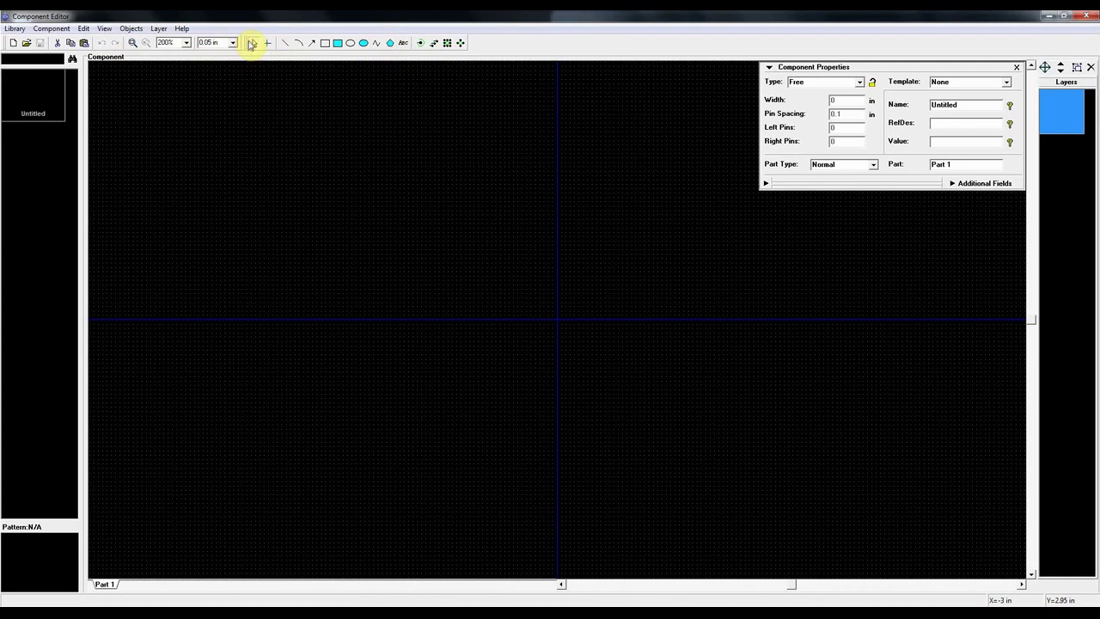
double_click(974, 104)
text(SG)
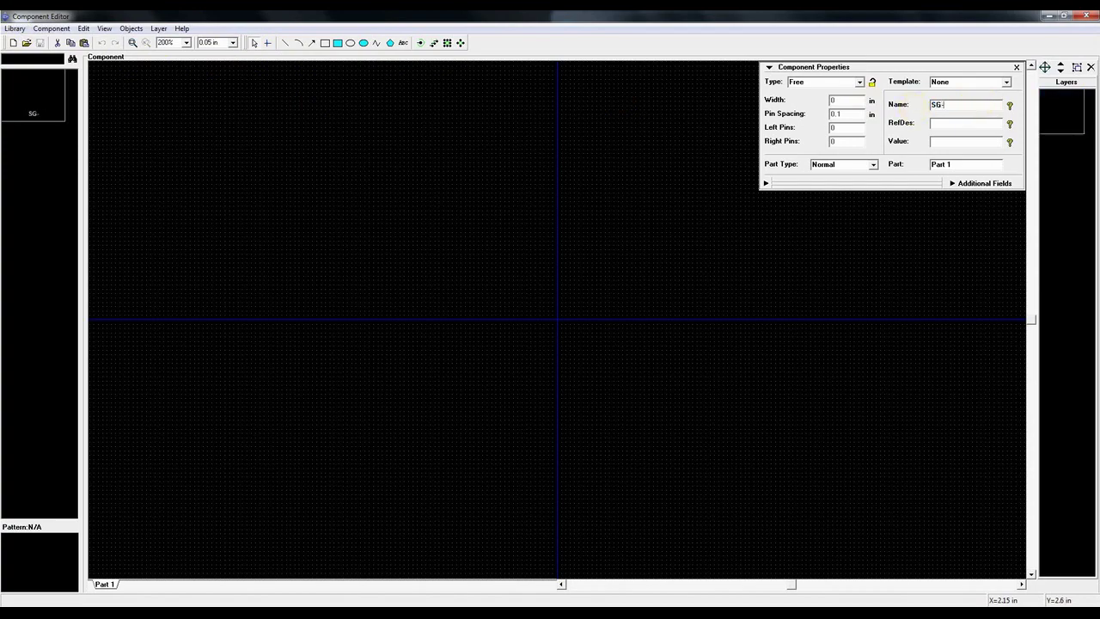
text(-315)
click(954, 123)
click(871, 82)
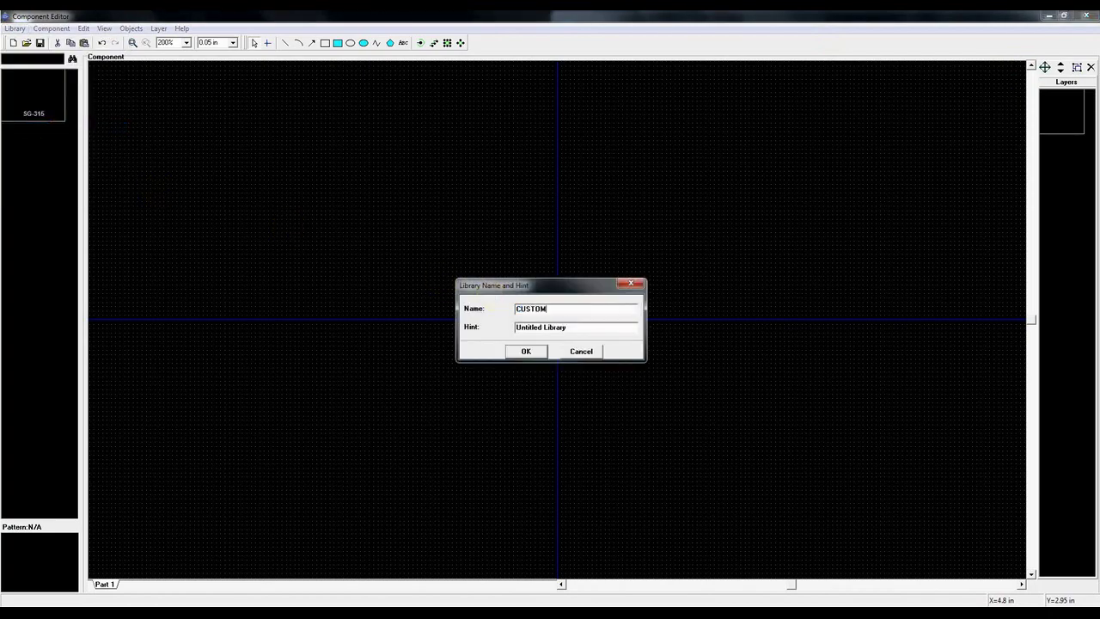
- Set the library name CUSTOM with hint MY LIB and confirm
key(Tab)
text(MY)
key(Return)
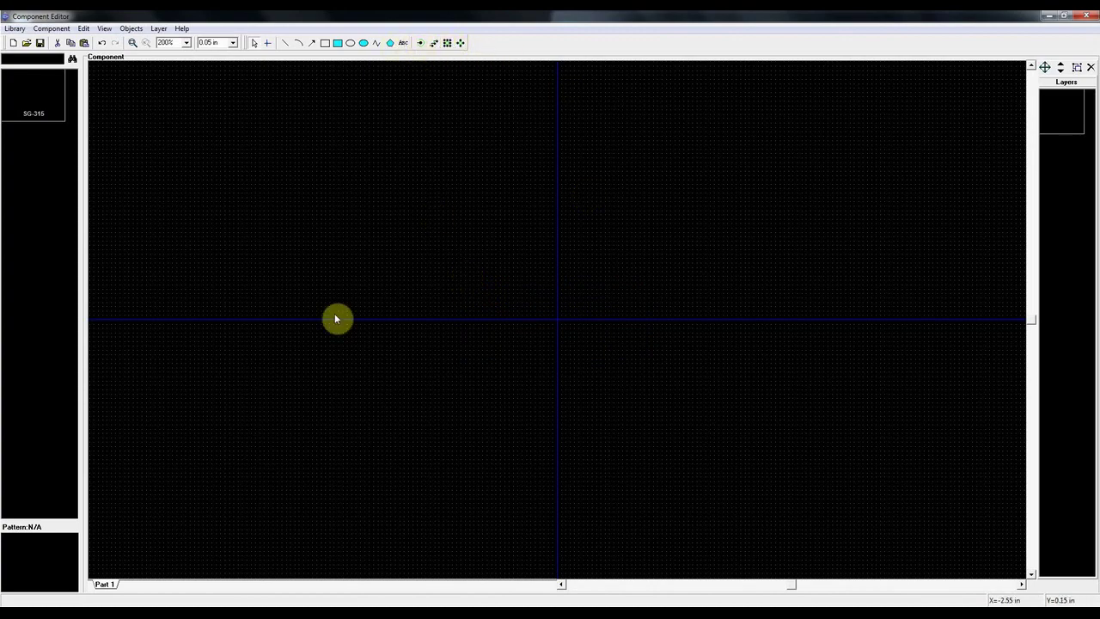
- Place four pins in a vertical column and even out their spacing
click(420, 43)
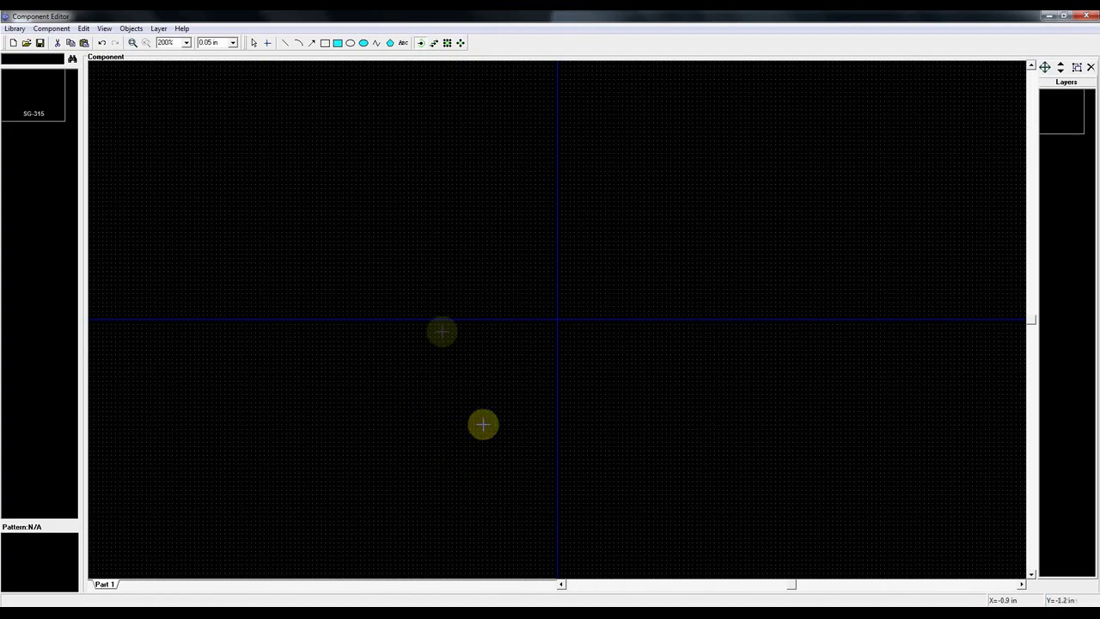
click(491, 224)
click(491, 236)
click(490, 253)
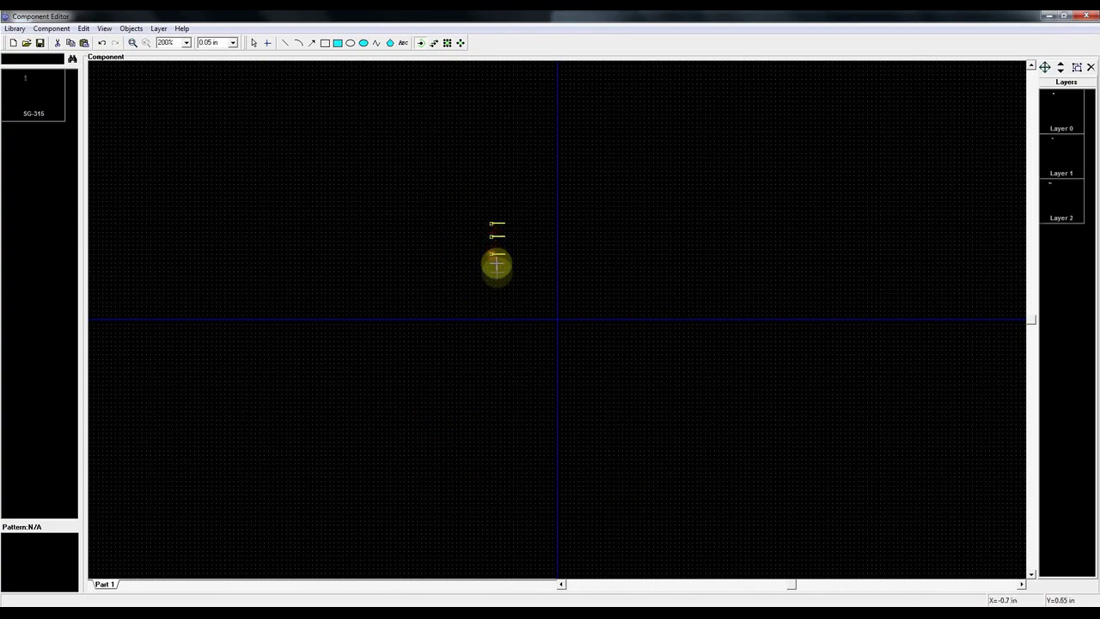
click(495, 271)
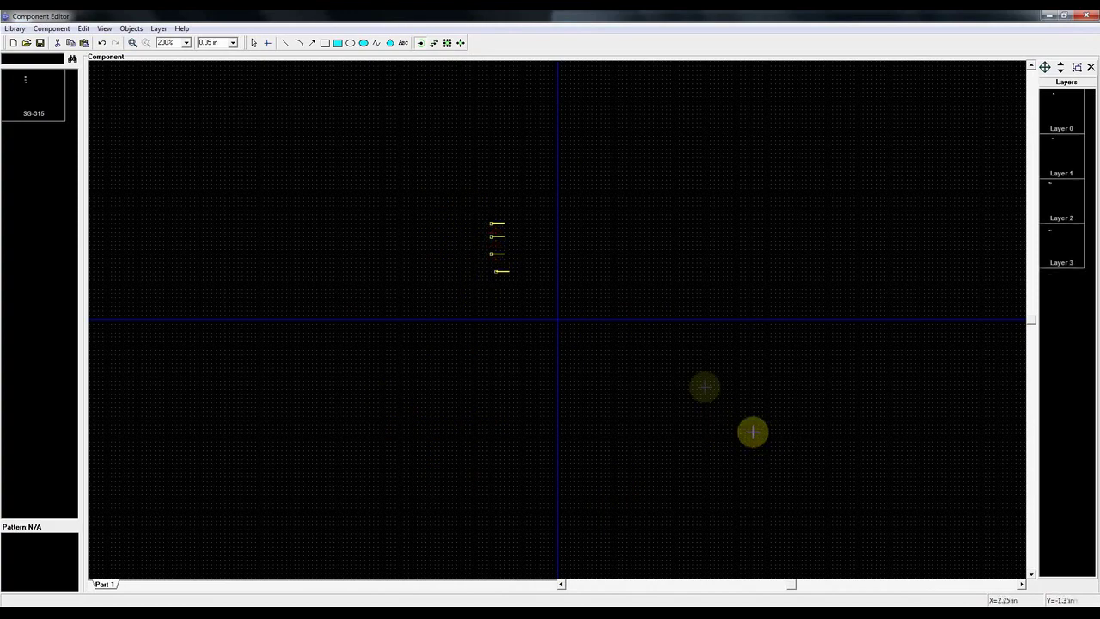
click(253, 43)
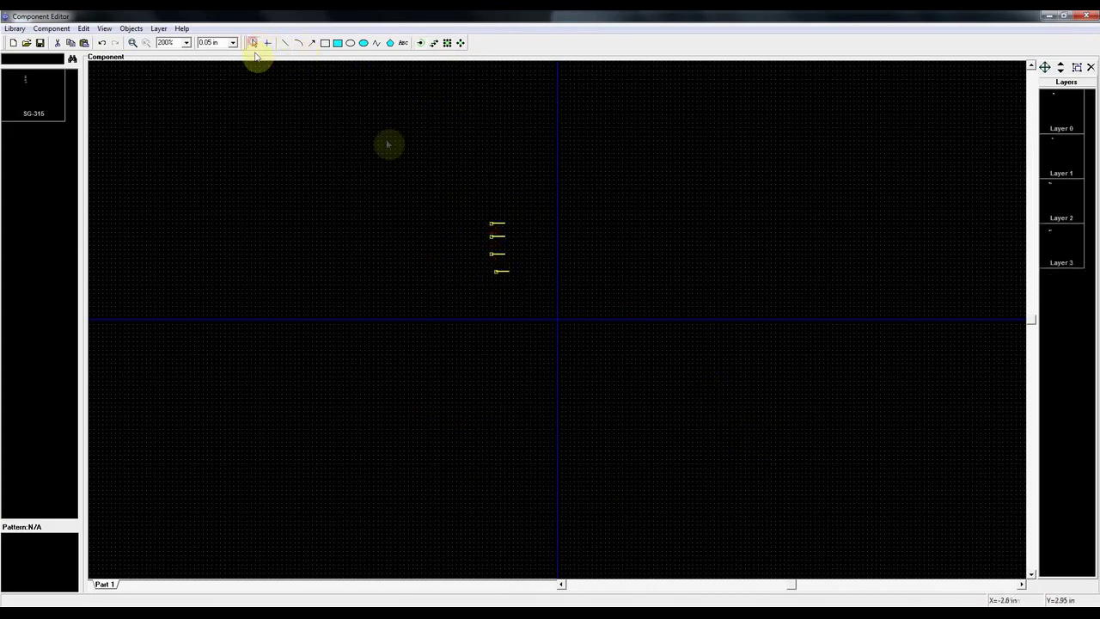
click(501, 238)
drag(501, 258, 498, 250)
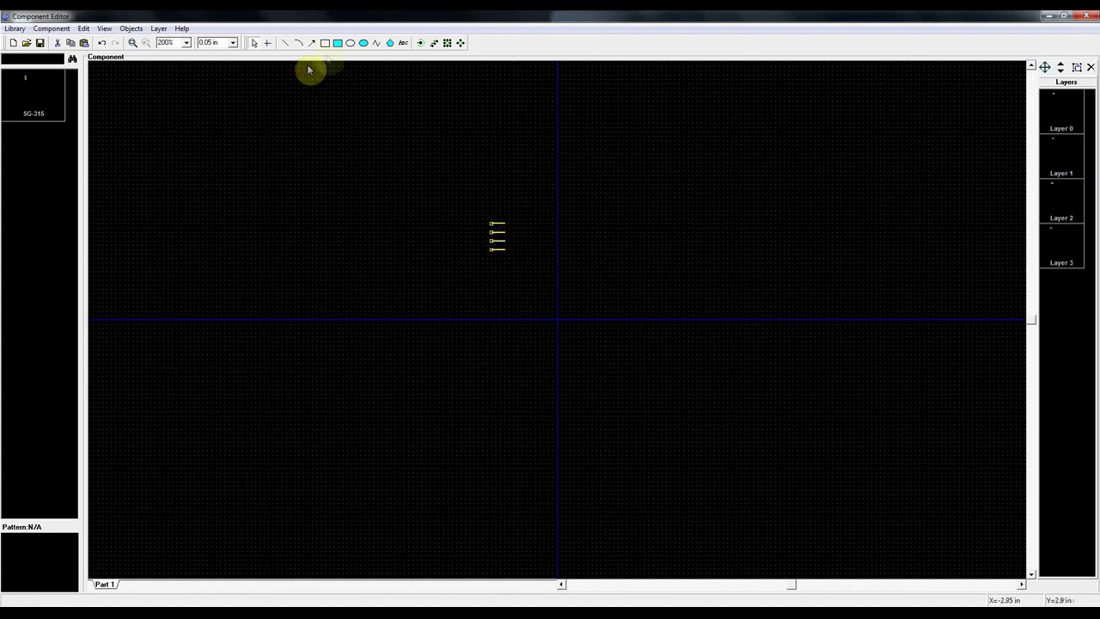
- Select the Rectangle drawing tool
click(325, 43)
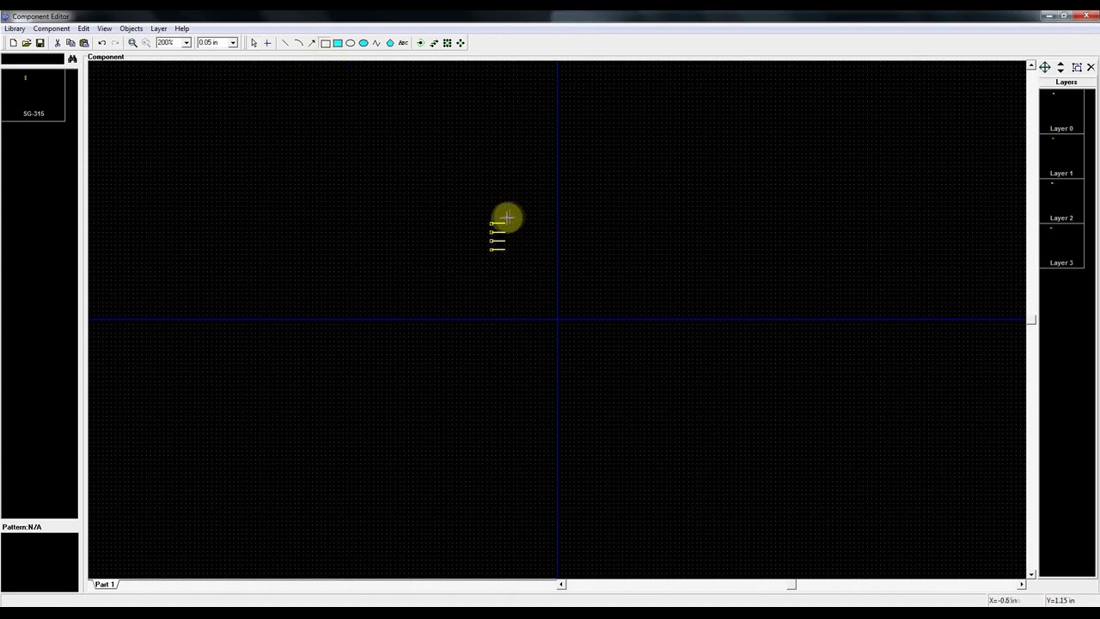
click(326, 43)
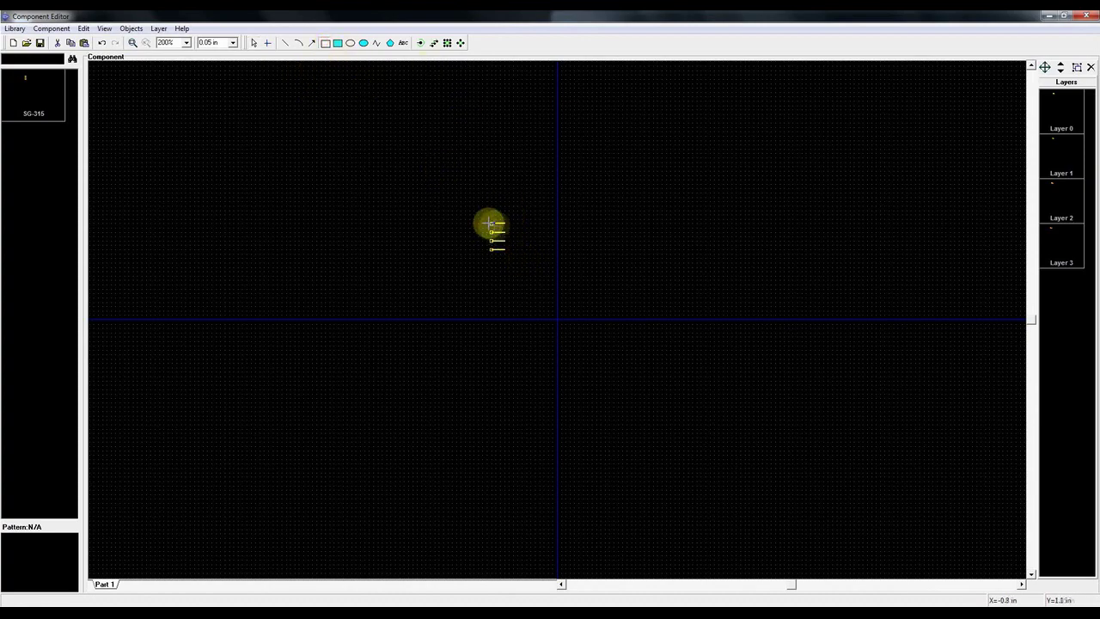
key(Escape)
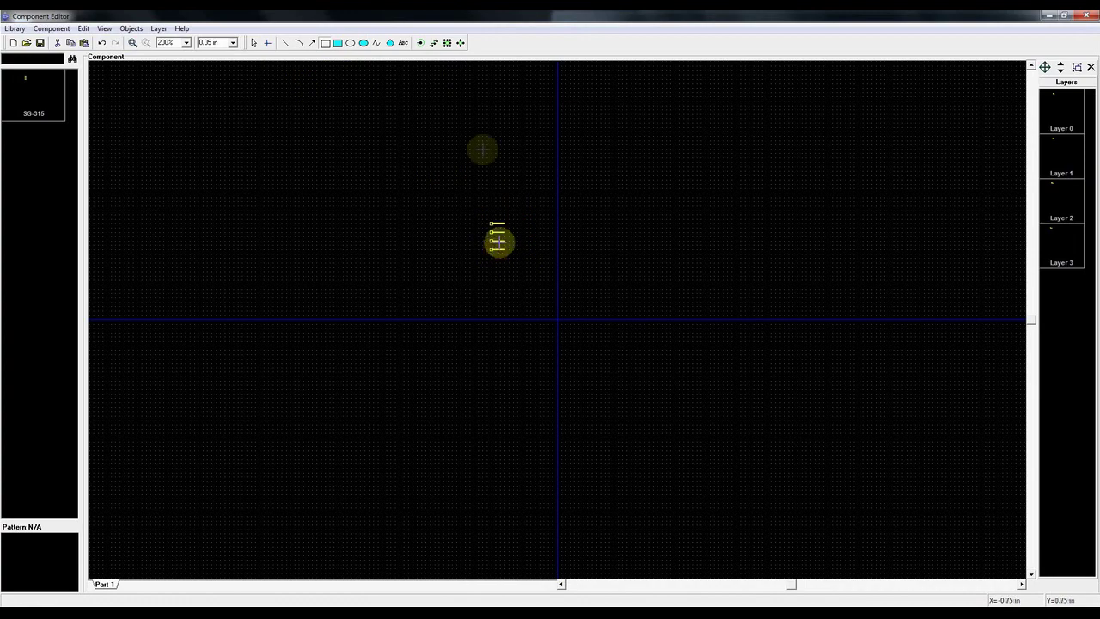
click(326, 43)
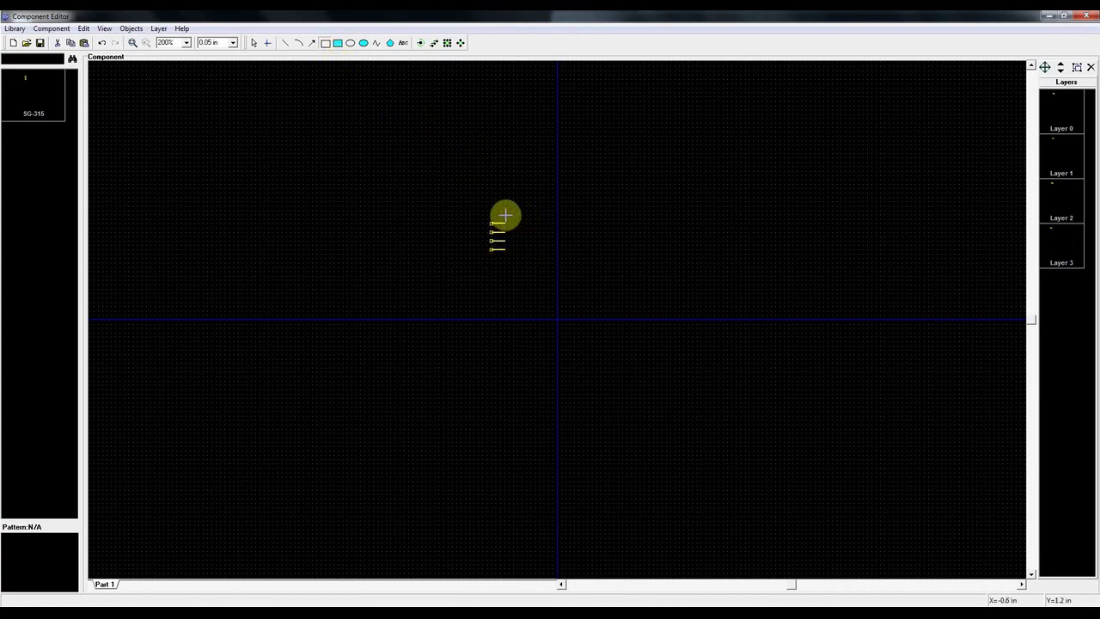
- Draw a rectangle beside the four pins as the symbol body, which becomes Layer 4
drag(505, 215, 524, 257)
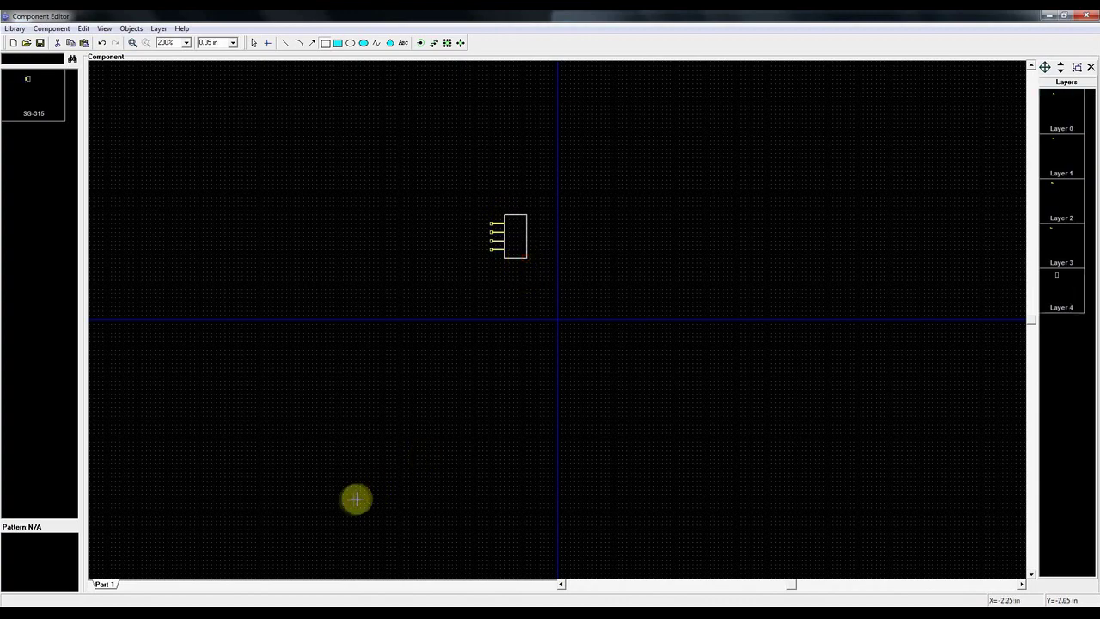
click(255, 43)
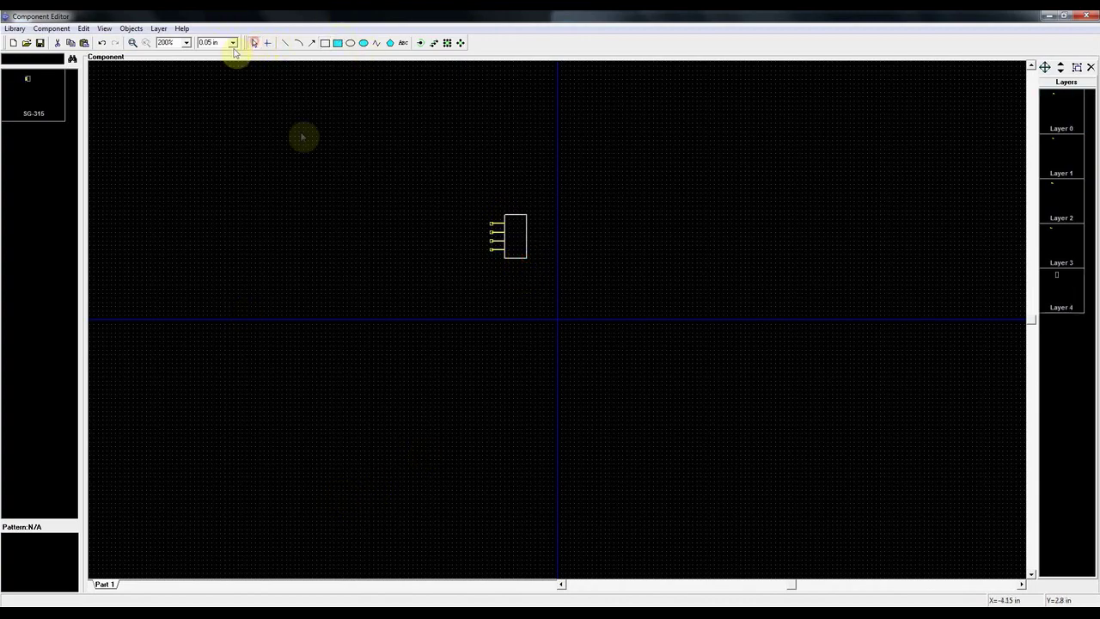
click(403, 43)
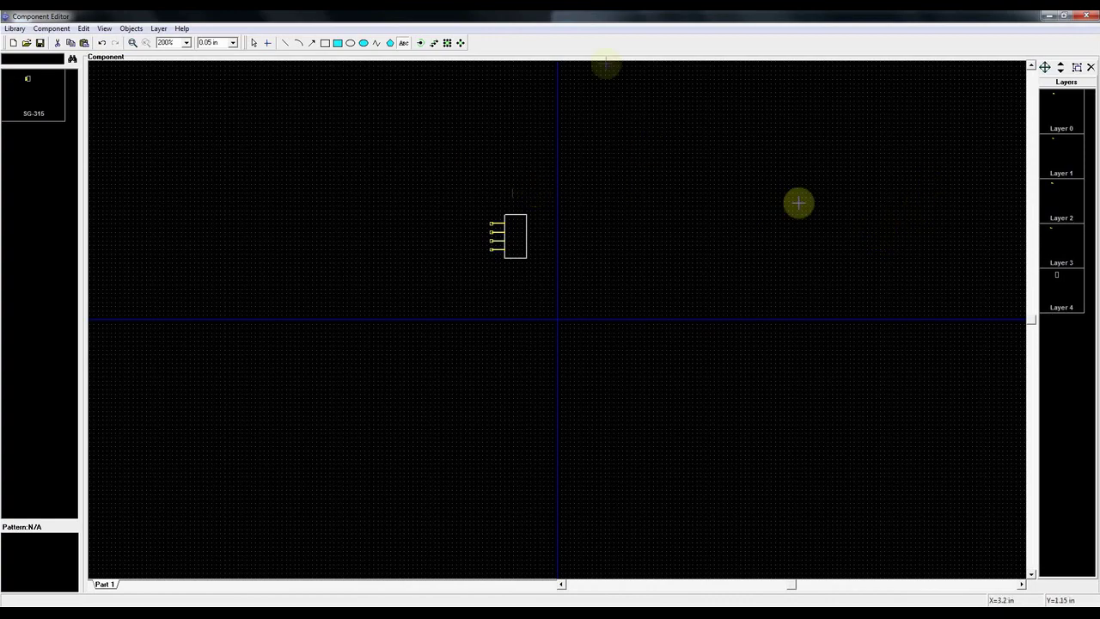
click(254, 42)
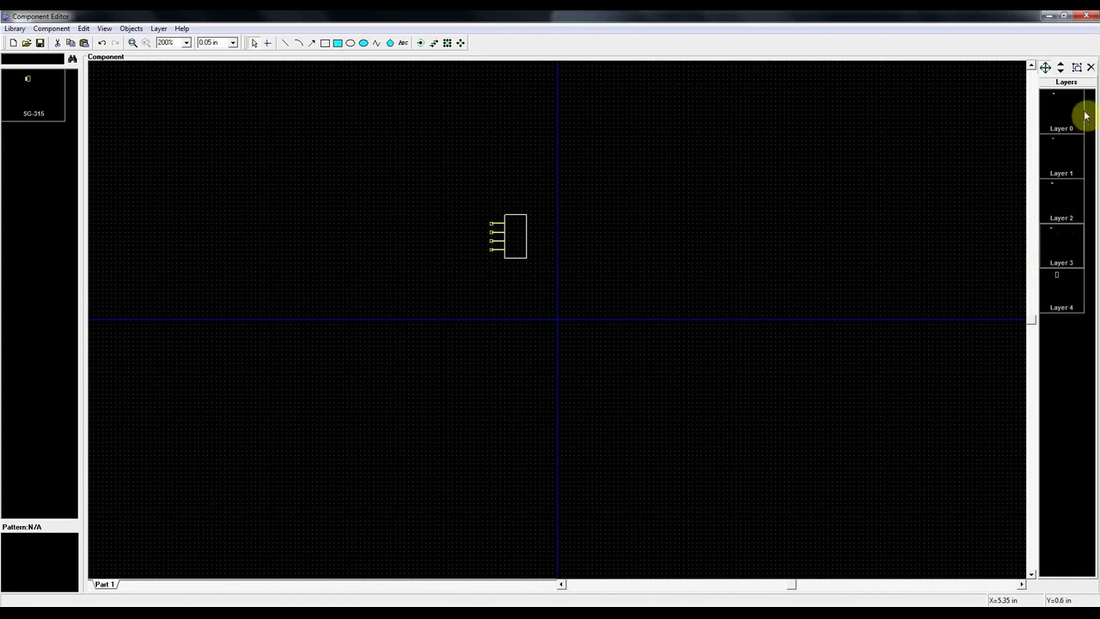
- Merge Layers 1–3 into a single layer and set the component origin at the top pin
shift+click(1074, 266)
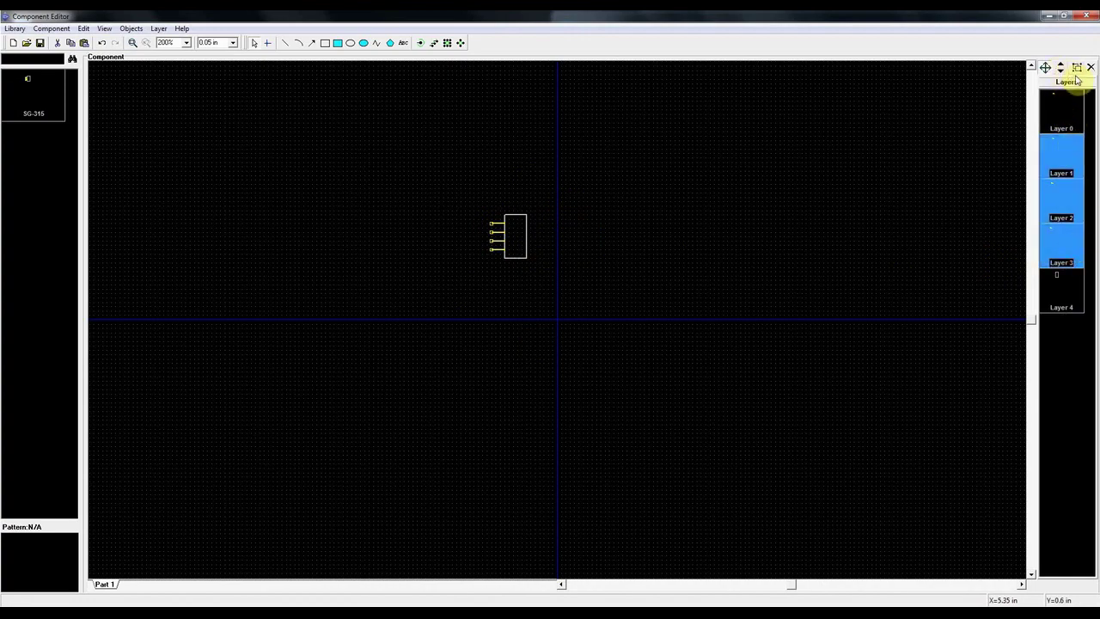
click(1076, 69)
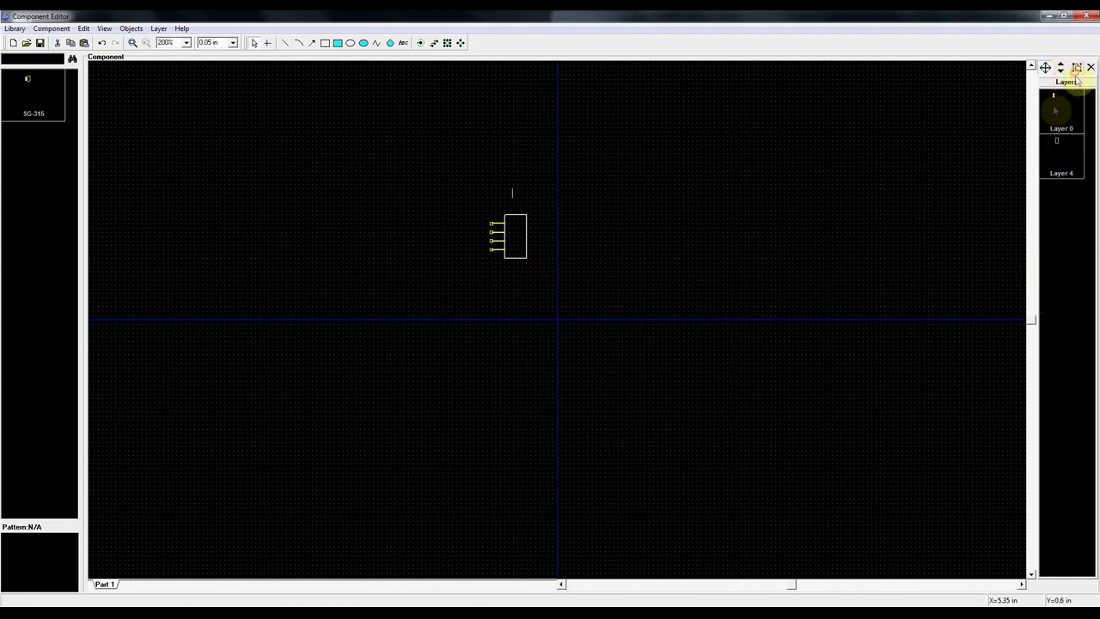
click(267, 43)
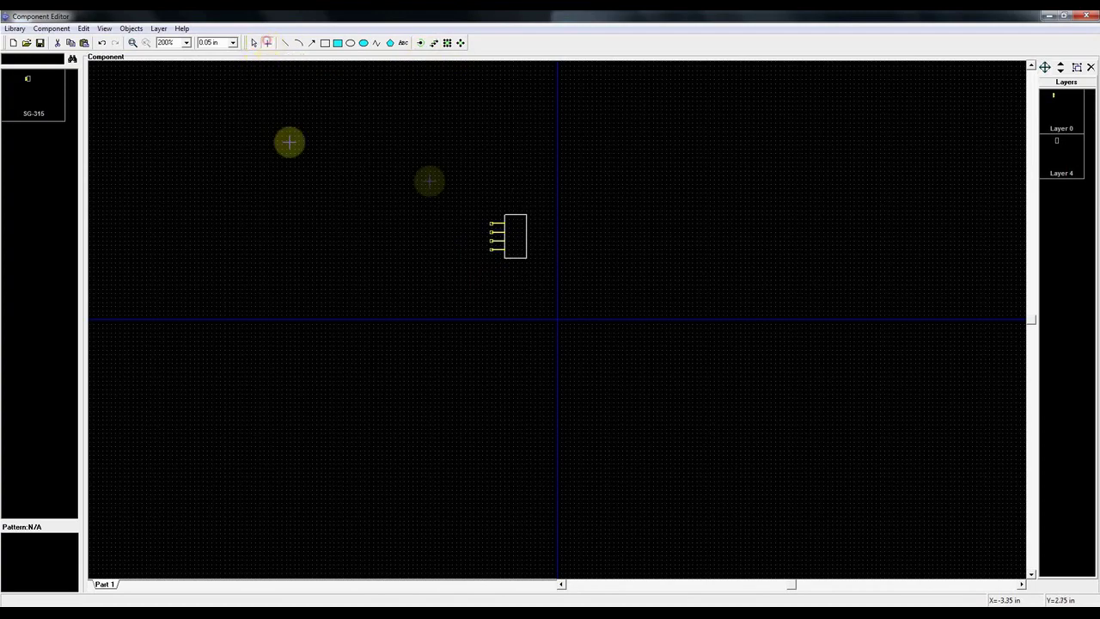
click(514, 237)
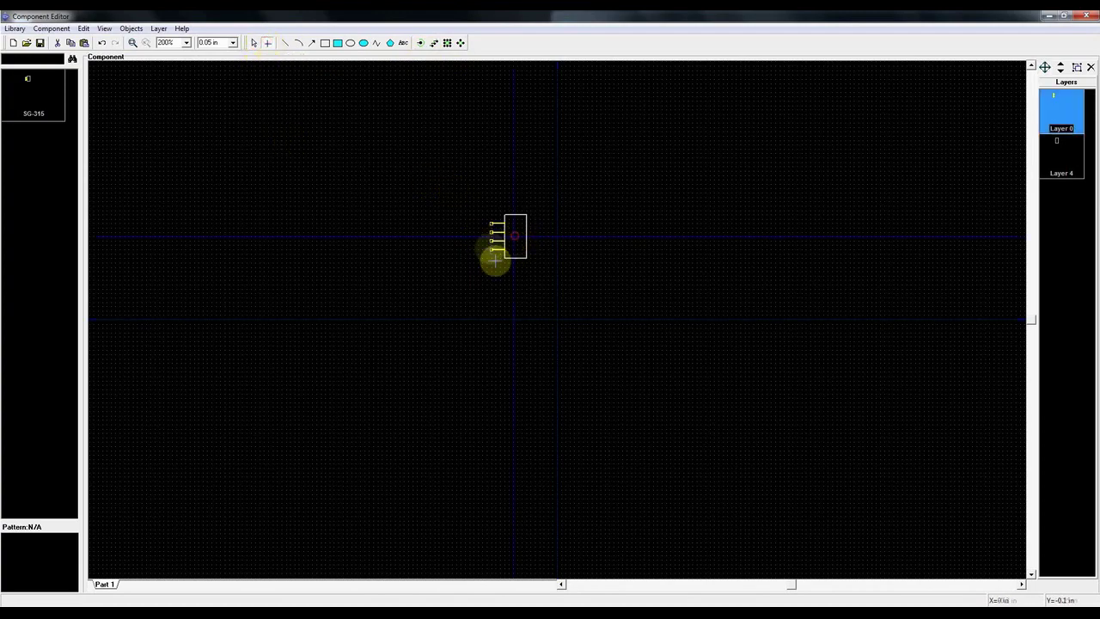
click(489, 224)
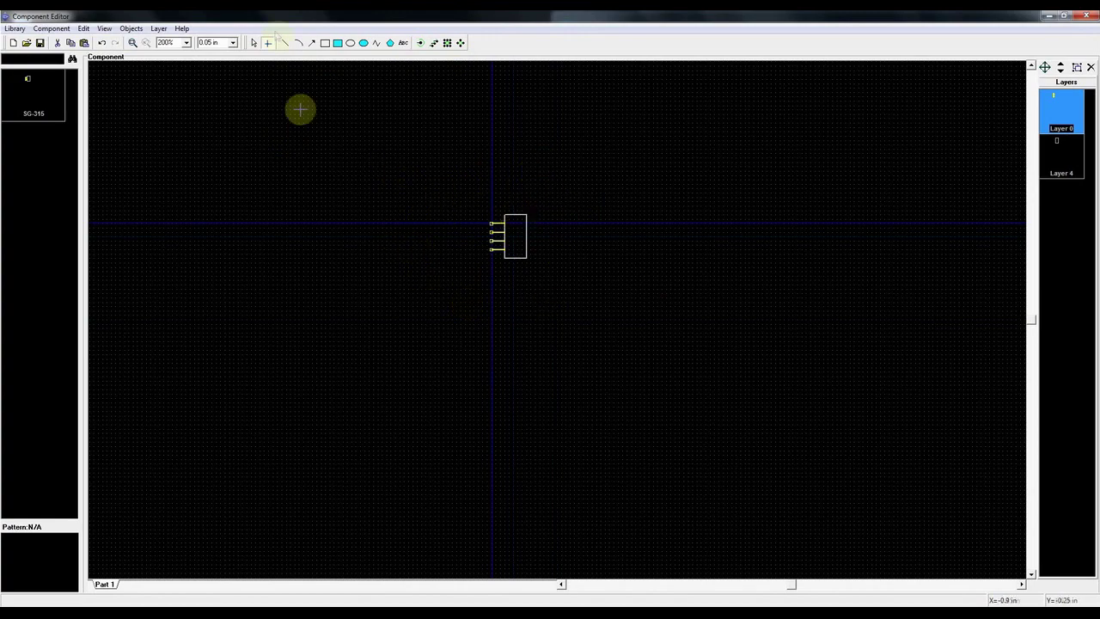
click(255, 44)
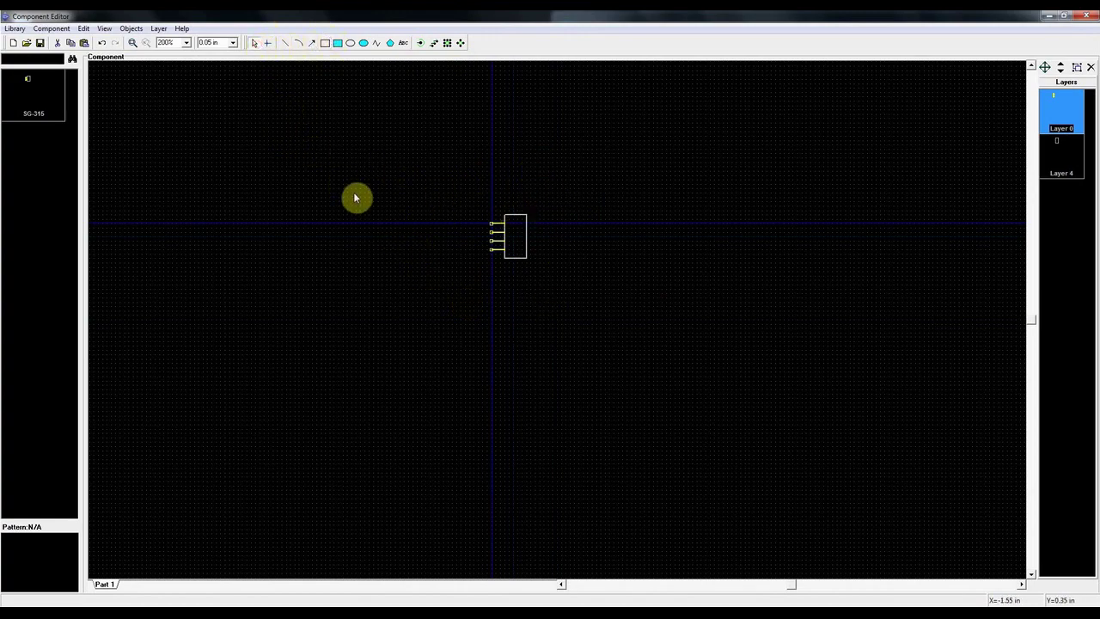
- Rename pin 1 to OE with Show Name on, leaving its type and electric type unchanged
double_click(497, 229)
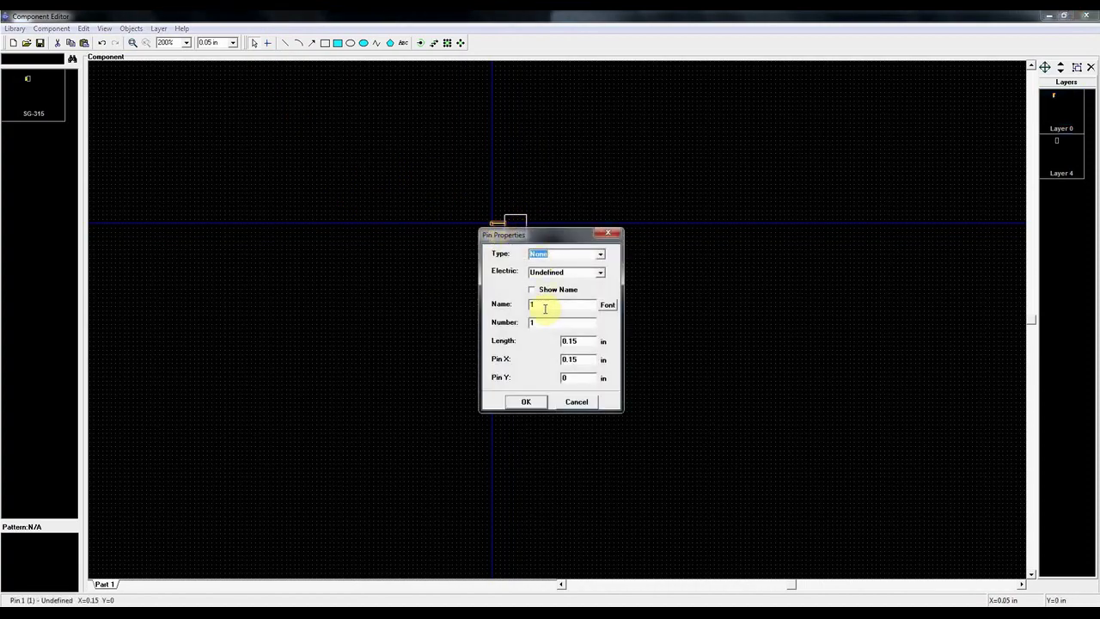
drag(543, 307, 514, 307)
click(532, 290)
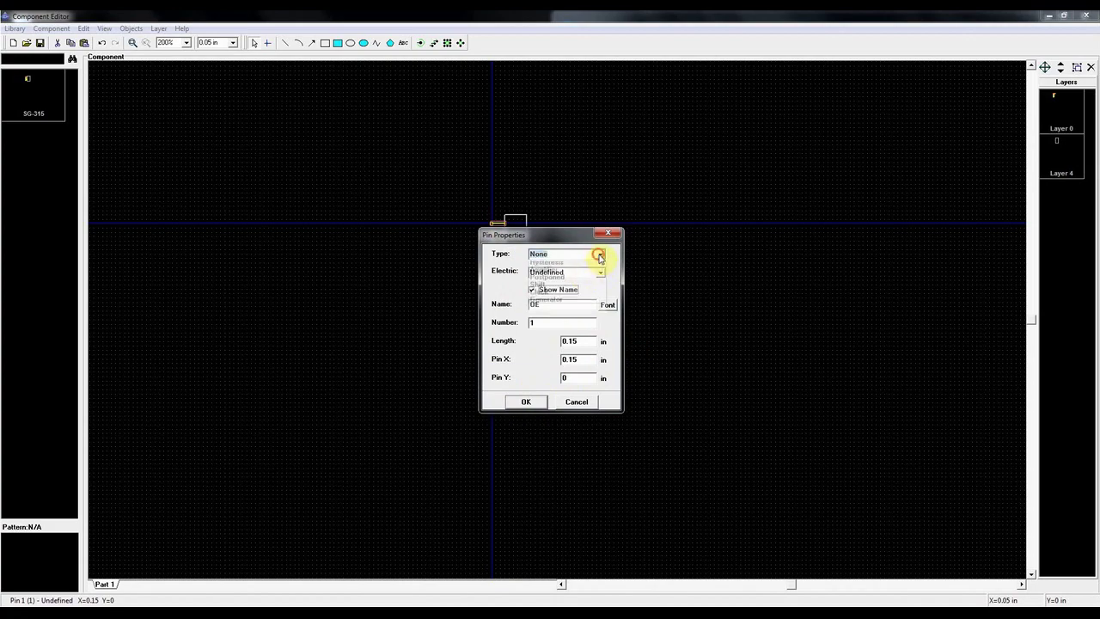
click(600, 253)
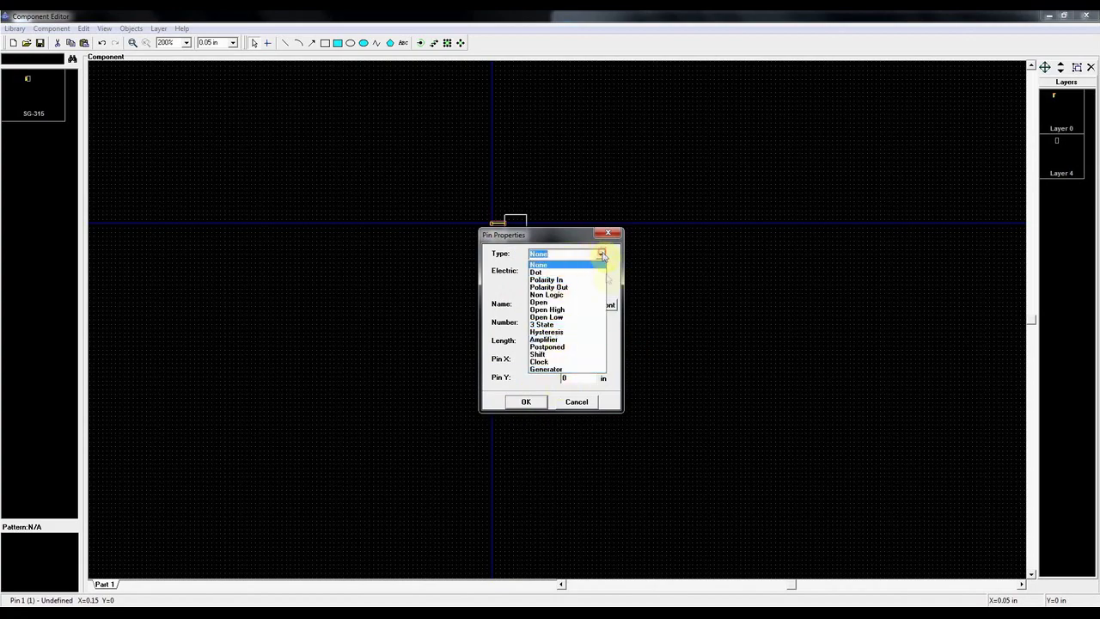
click(600, 265)
click(600, 272)
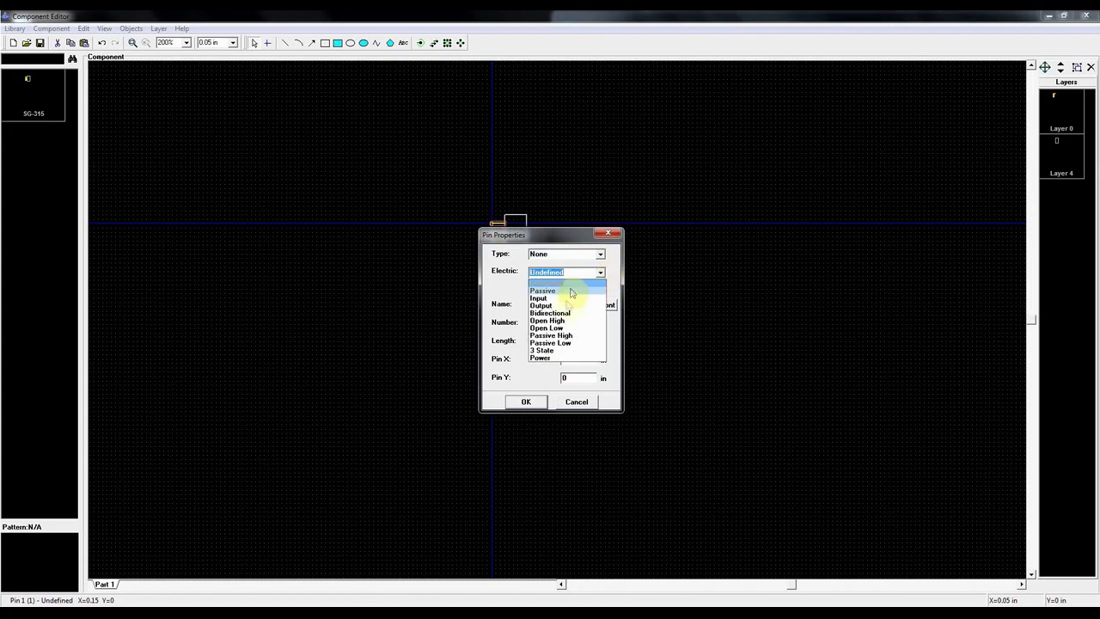
click(615, 272)
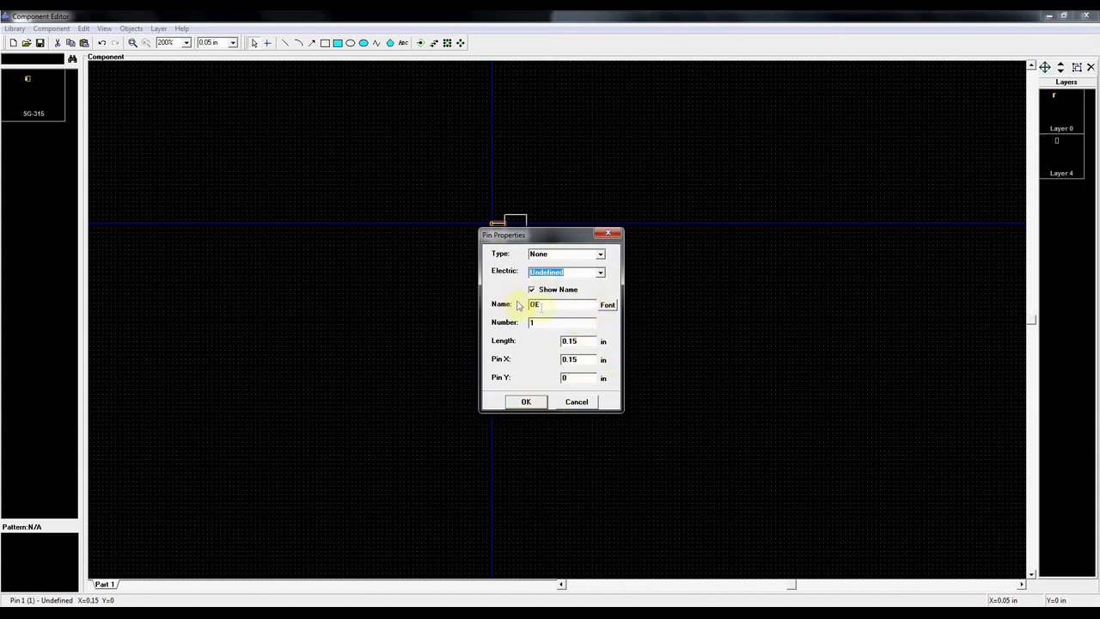
drag(534, 306, 548, 304)
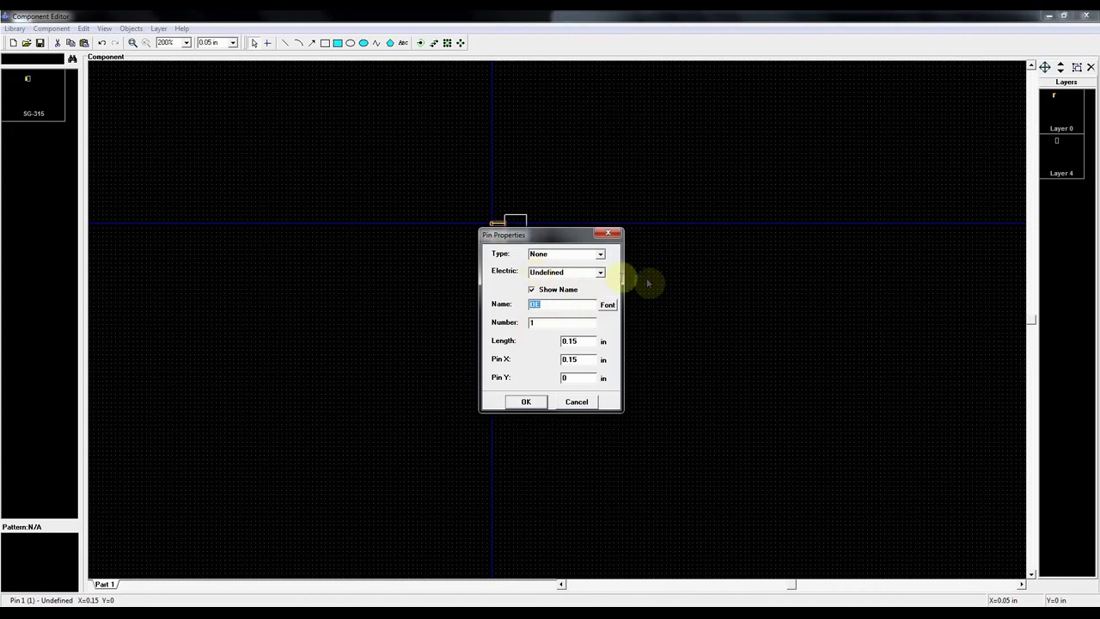
click(525, 401)
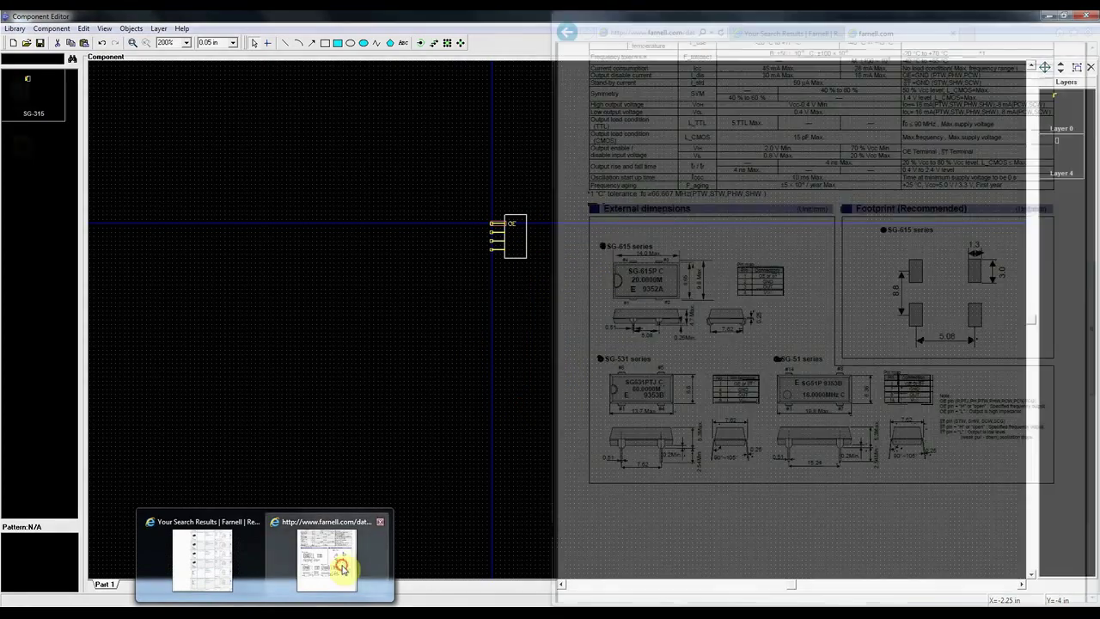
- Bring up the Farnell SG-615 datasheet pin map, then open pin 2's properties
click(343, 570)
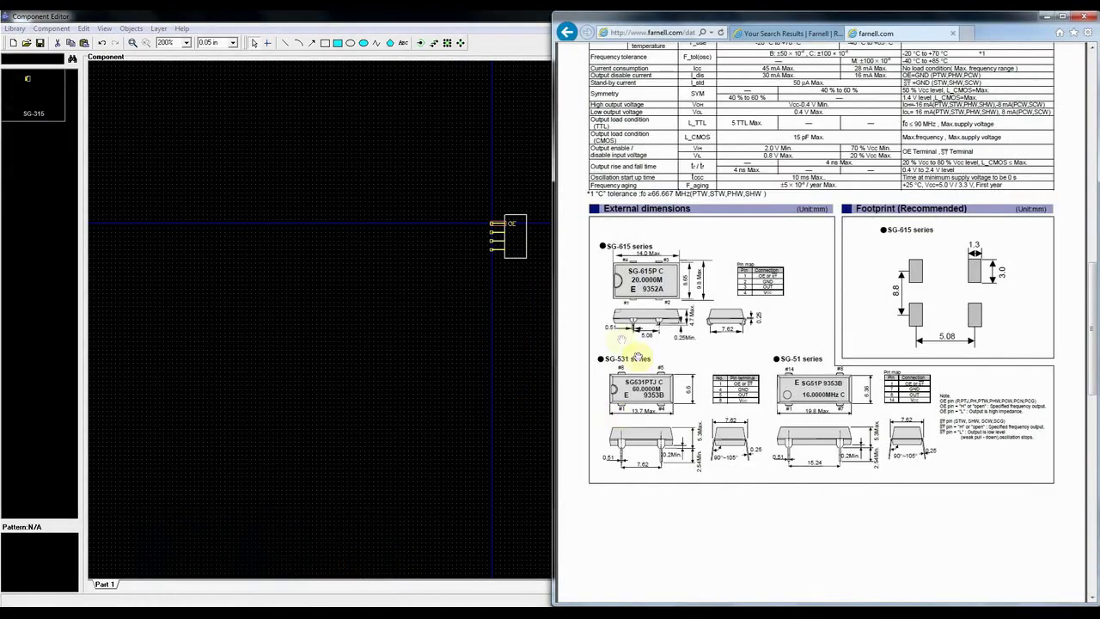
click(504, 229)
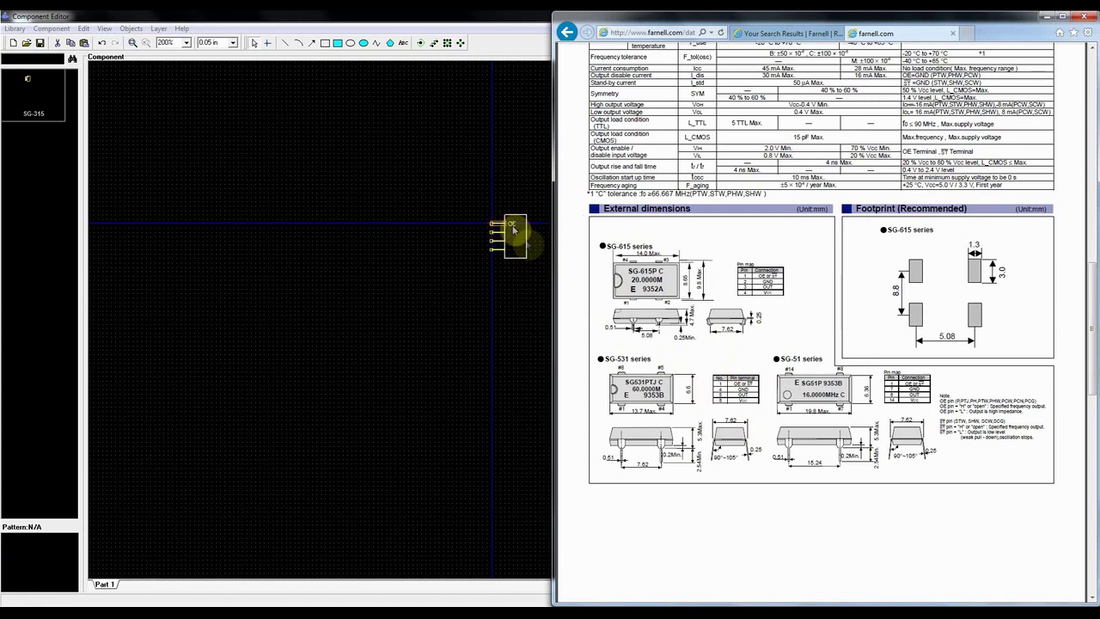
click(523, 305)
- Name pins 2, 3 and 4 GND, OUT and VCC, with their names shown on the symbol
double_click(498, 238)
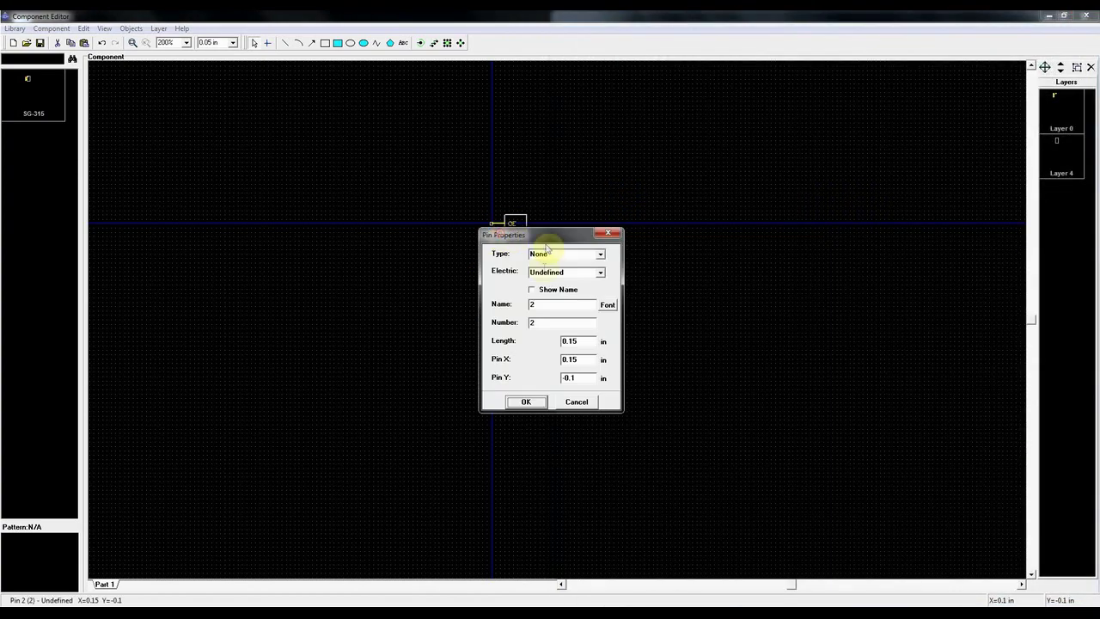
double_click(553, 305)
text(GND)
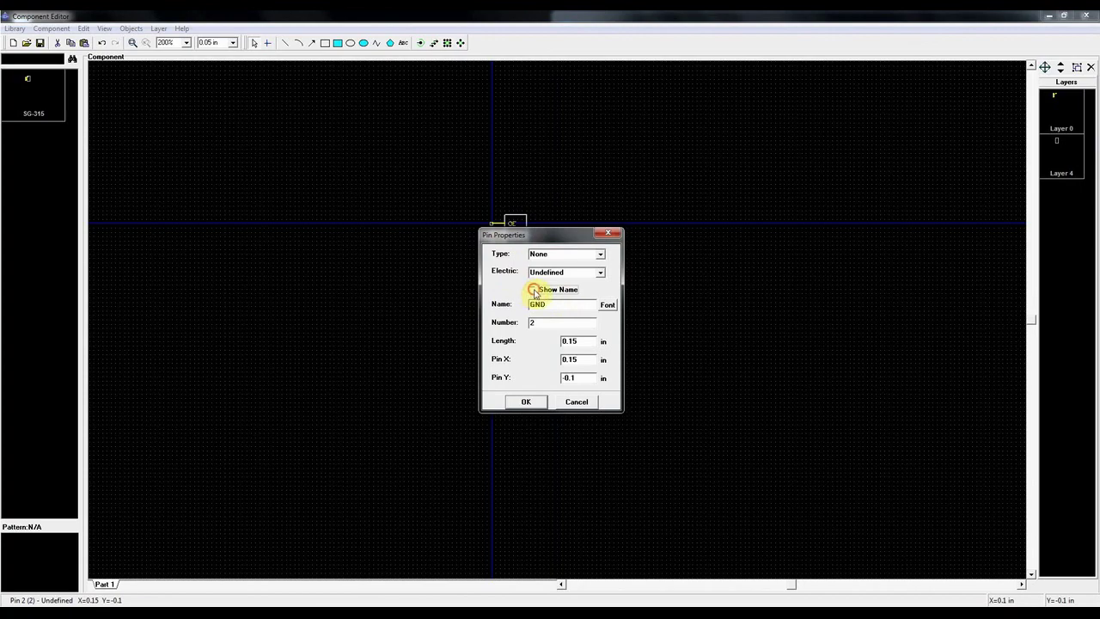
click(527, 402)
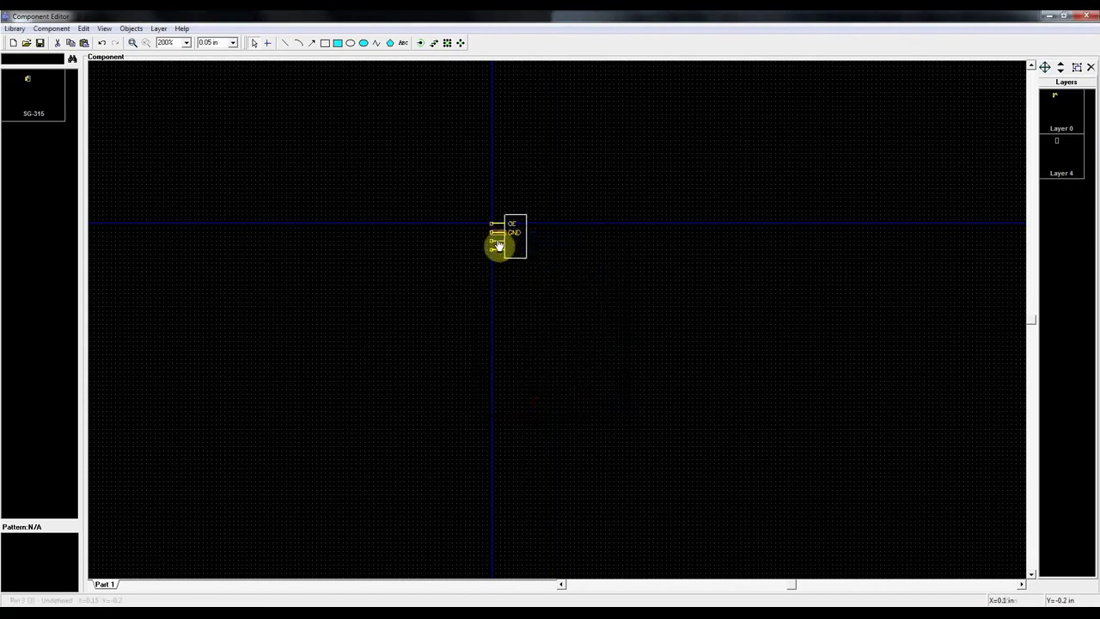
double_click(498, 246)
click(544, 307)
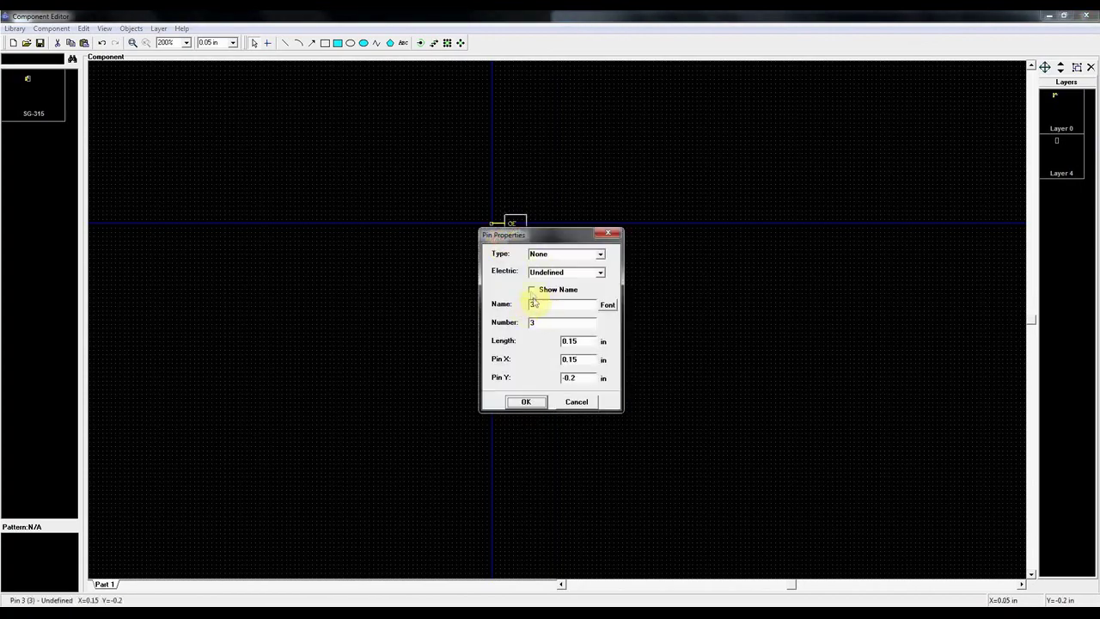
click(531, 290)
double_click(534, 303)
key(Return)
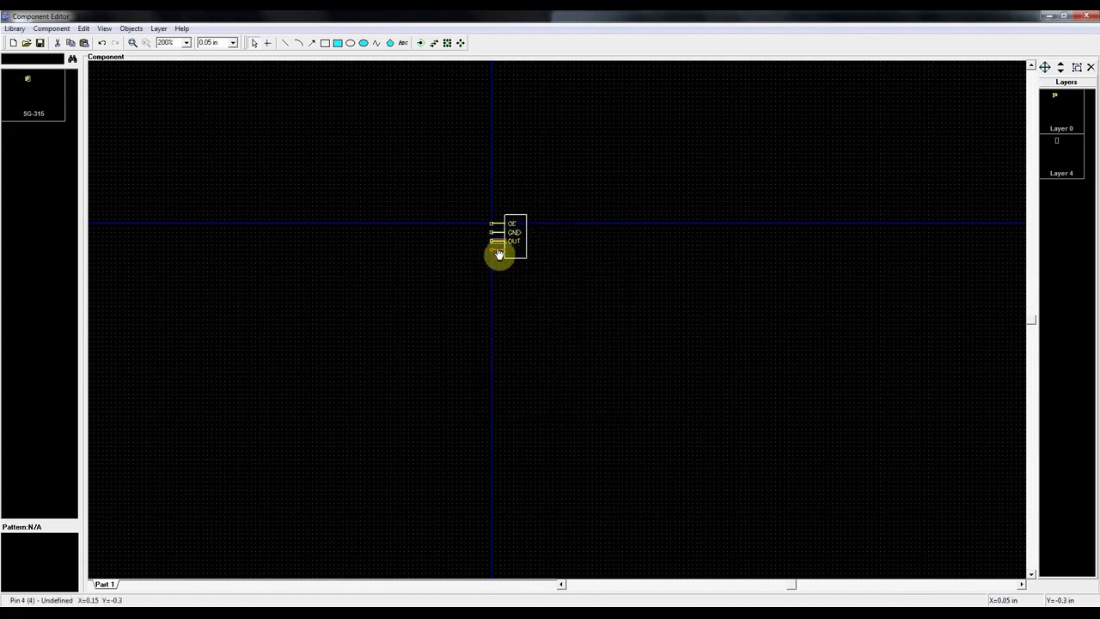
double_click(498, 251)
click(533, 290)
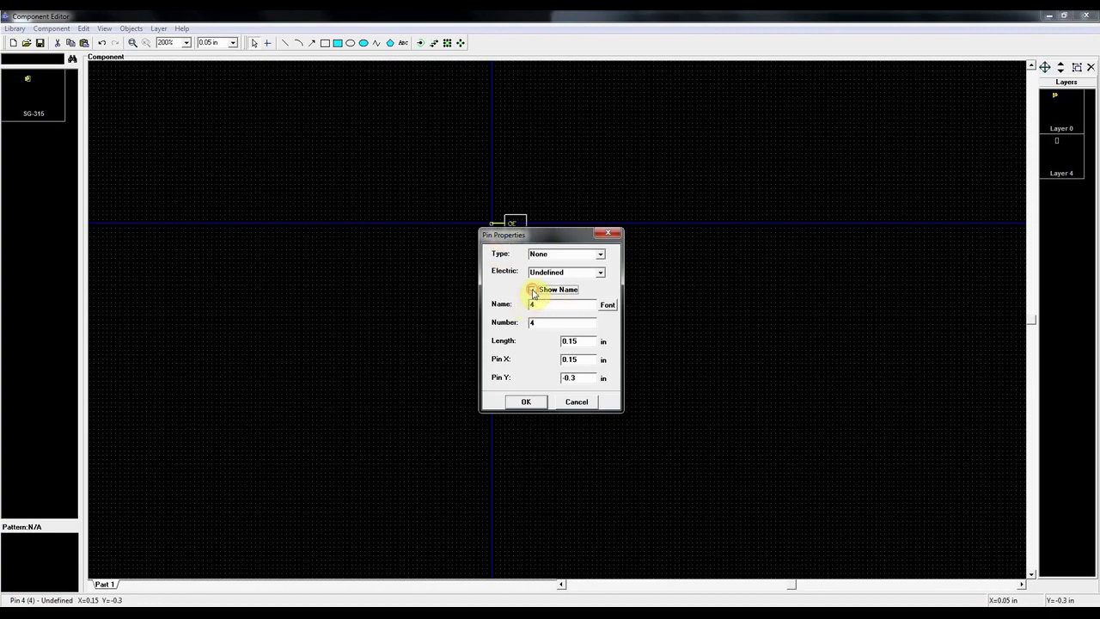
double_click(536, 305)
key(Return)
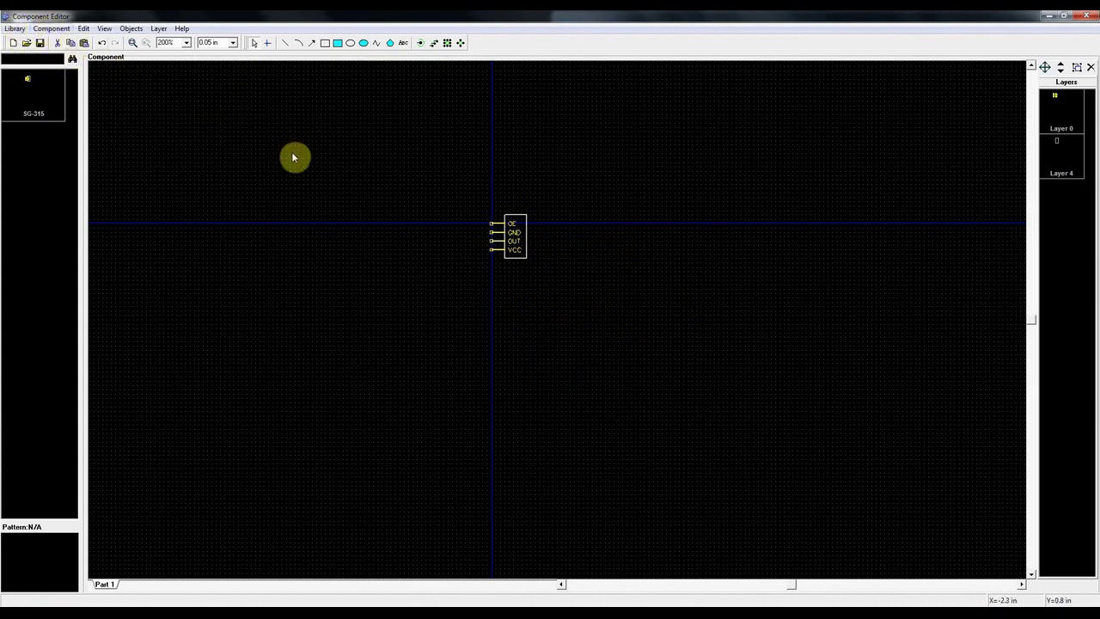
- Use Library > Save As to save the library as _CUSTOM.eli in the Lib folder
click(13, 29)
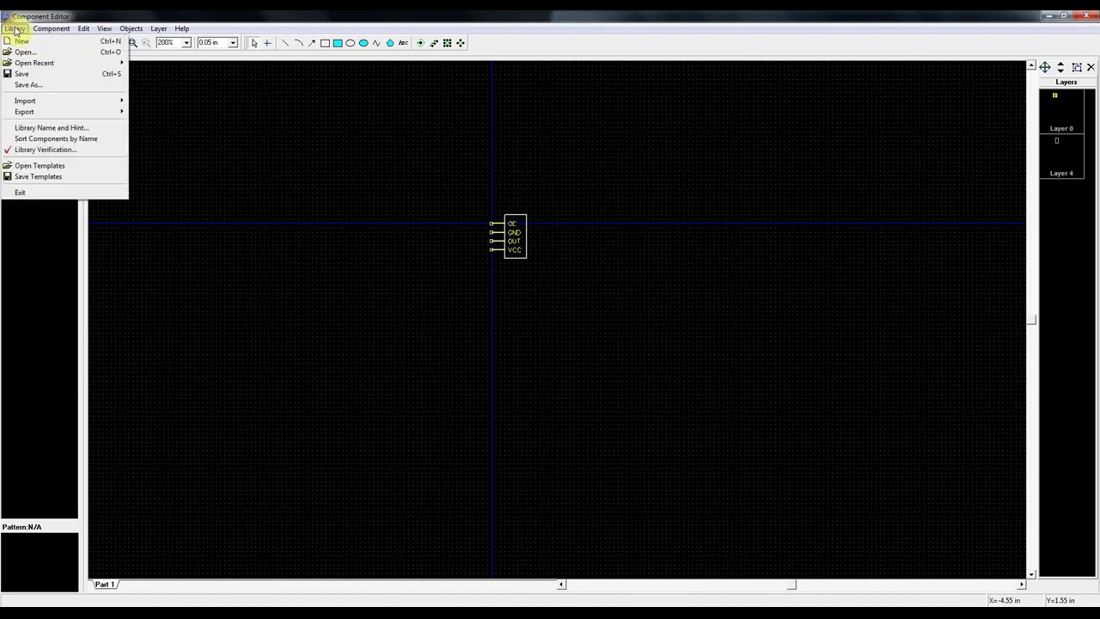
click(27, 84)
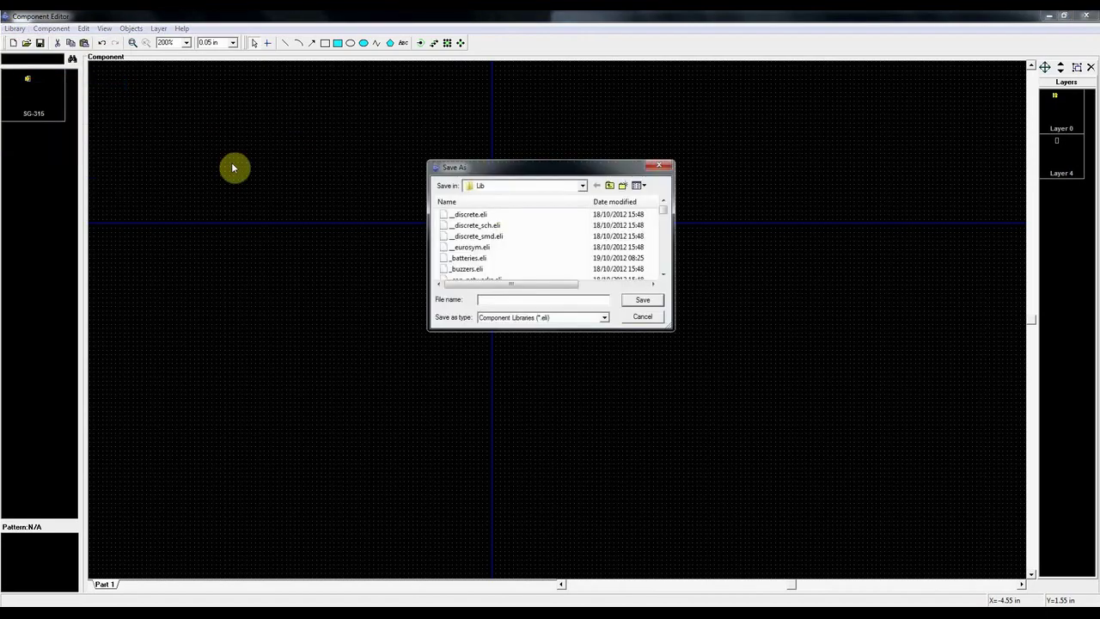
text(_CUSTOM)
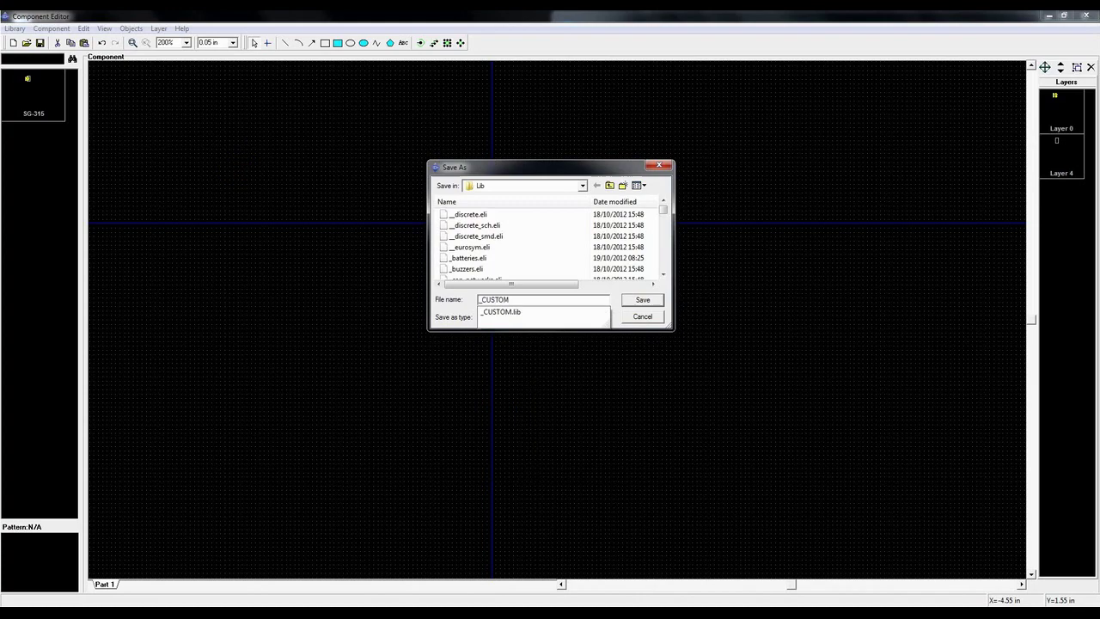
key(Return)
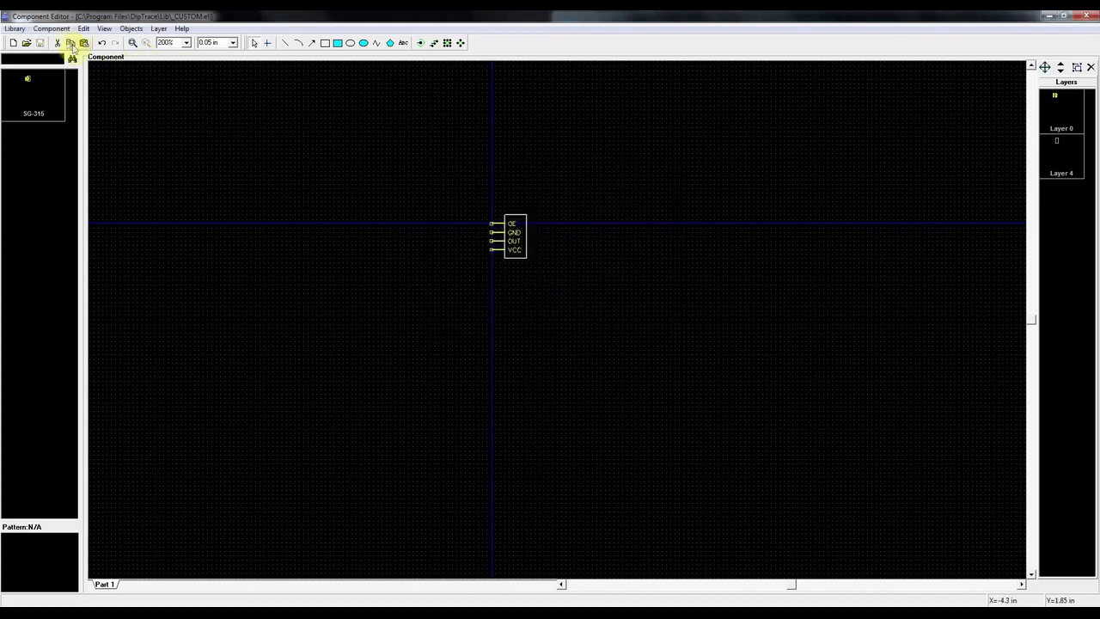
click(51, 28)
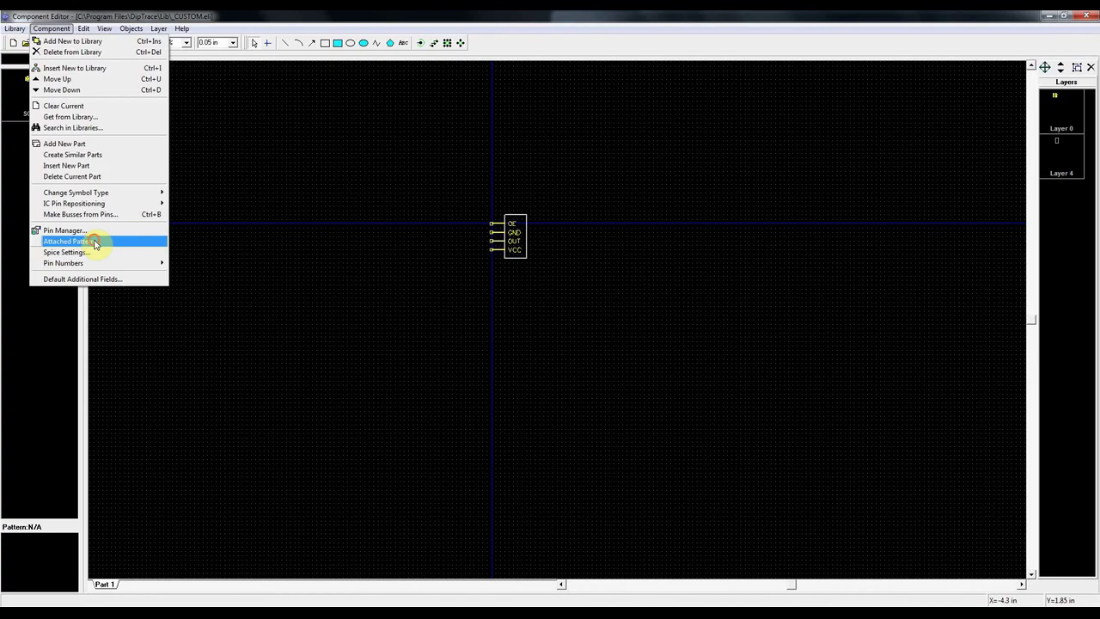
- Add _CUSTOM.lib to Attached Pattern and attach the SG-615 footprint from the CUSTOM library
click(94, 243)
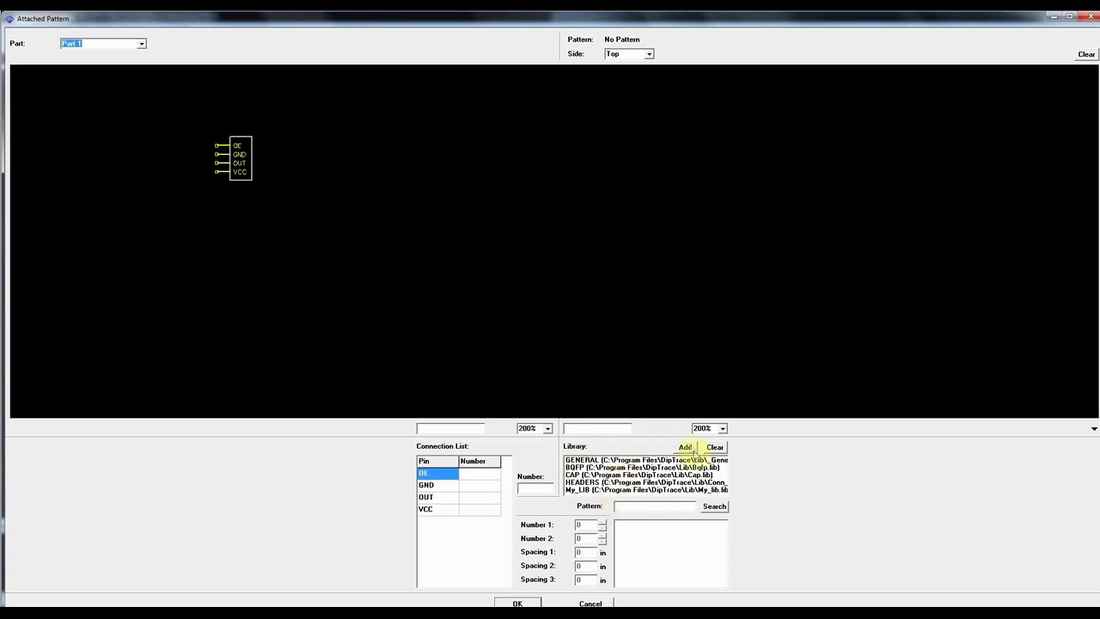
click(686, 447)
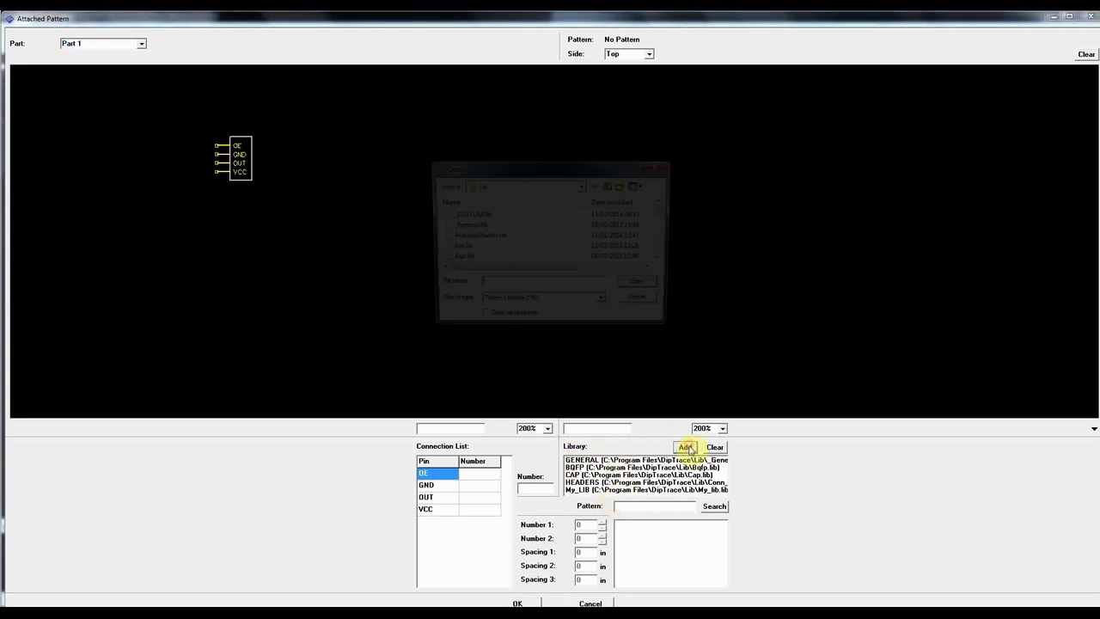
click(476, 217)
click(642, 284)
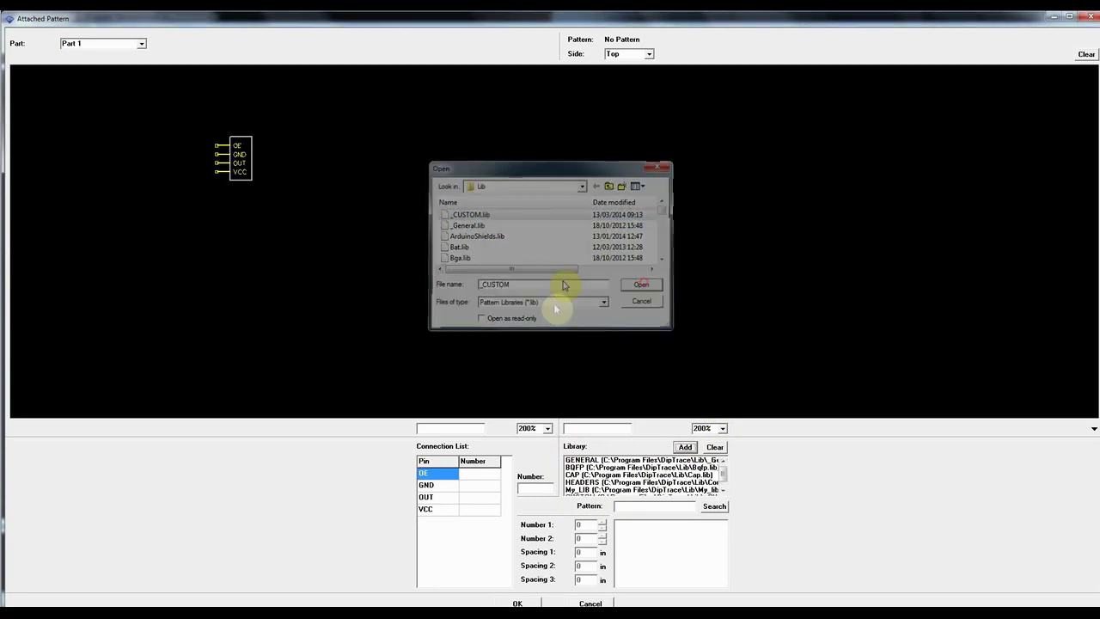
click(722, 476)
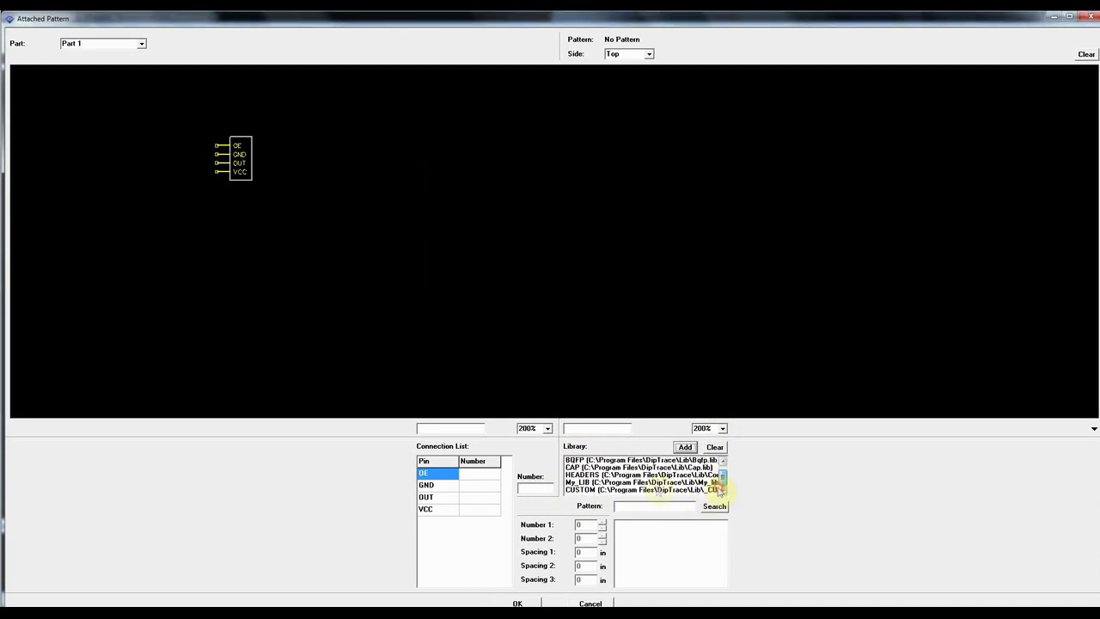
click(584, 490)
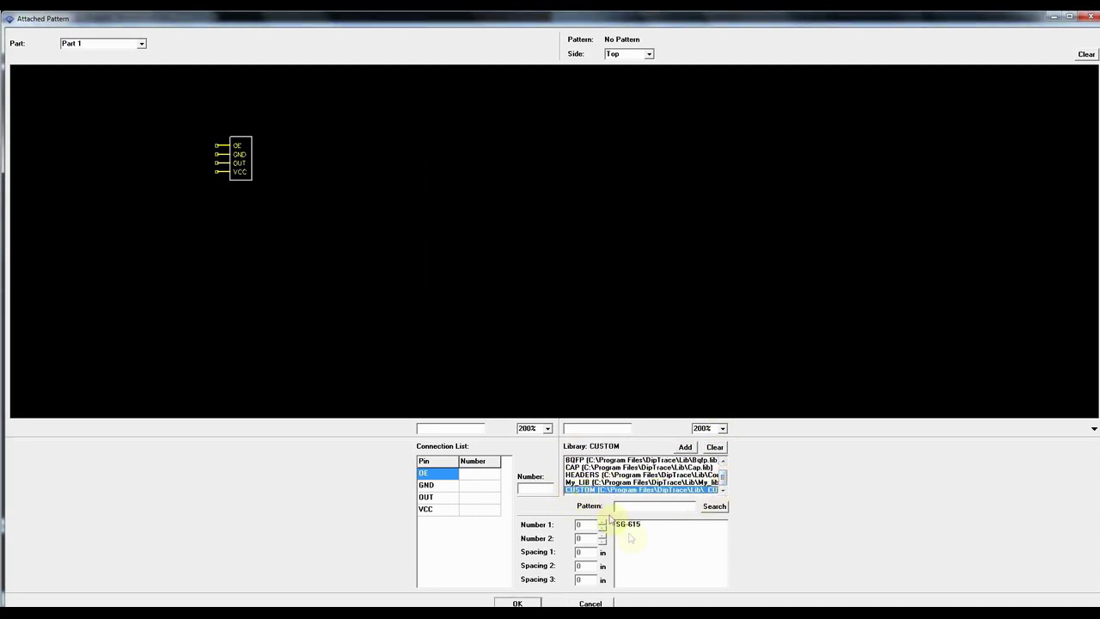
click(628, 524)
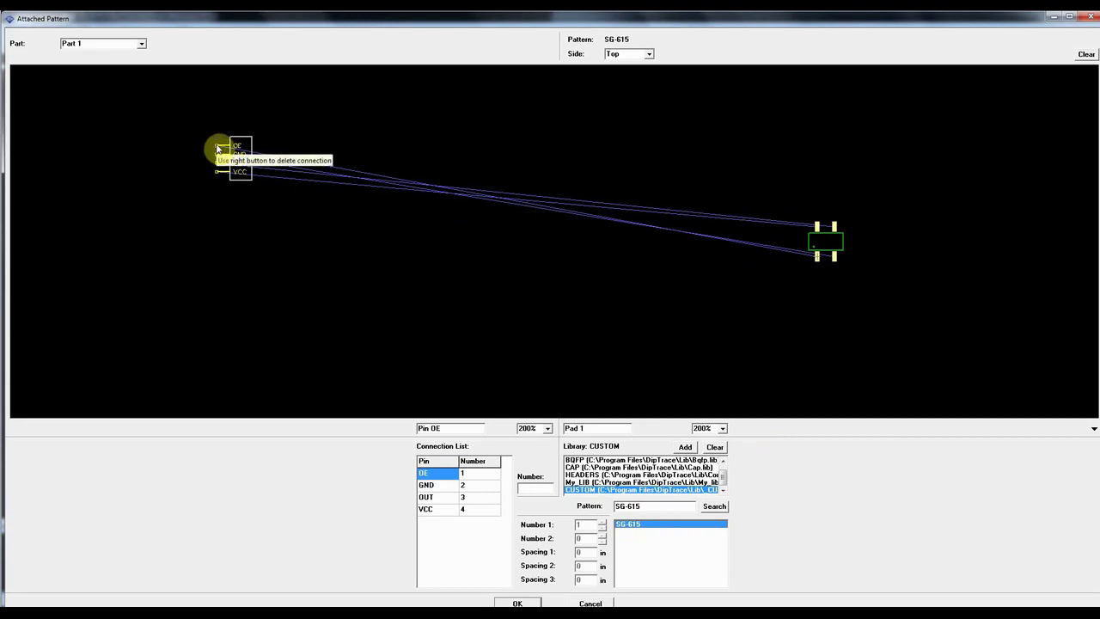
key(Escape)
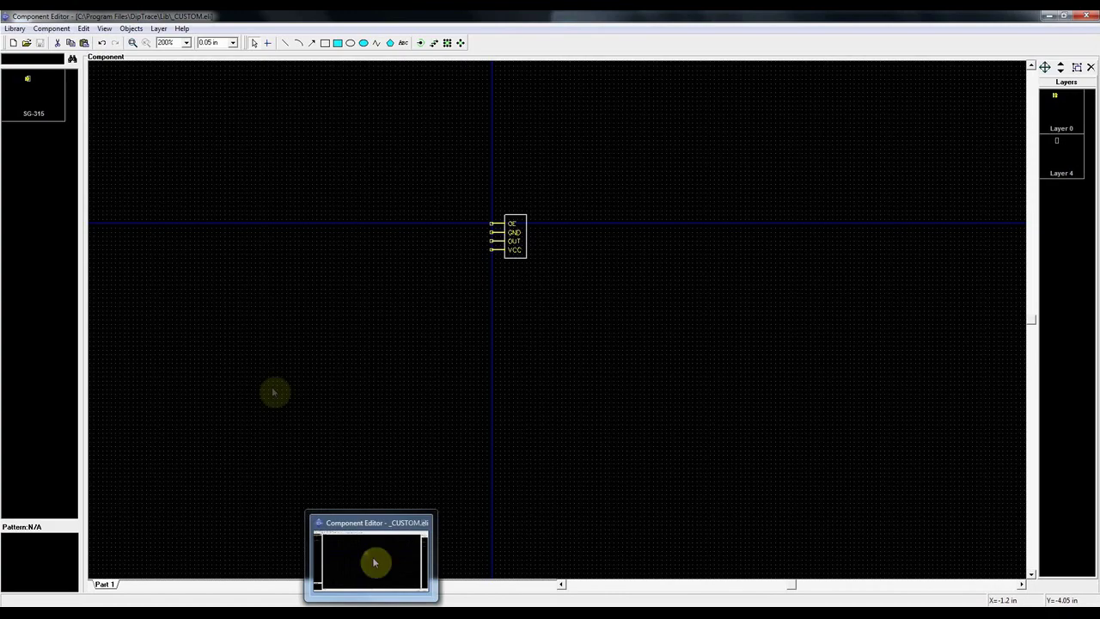
- Reopen Attached Pattern and attach SG-615 from the CUSTOM library again
click(52, 28)
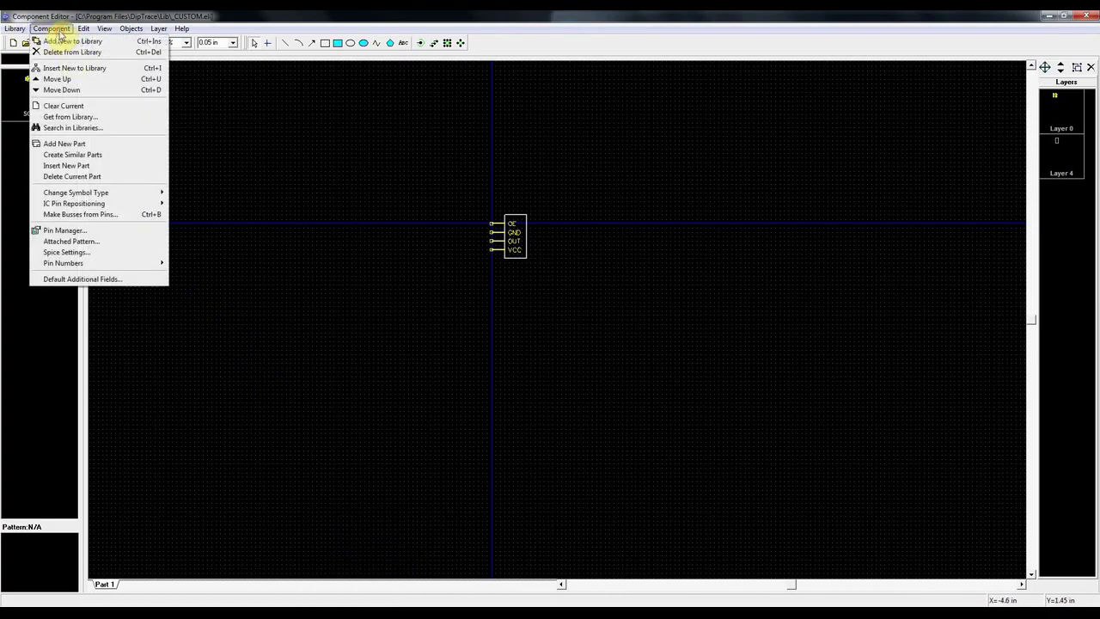
click(69, 242)
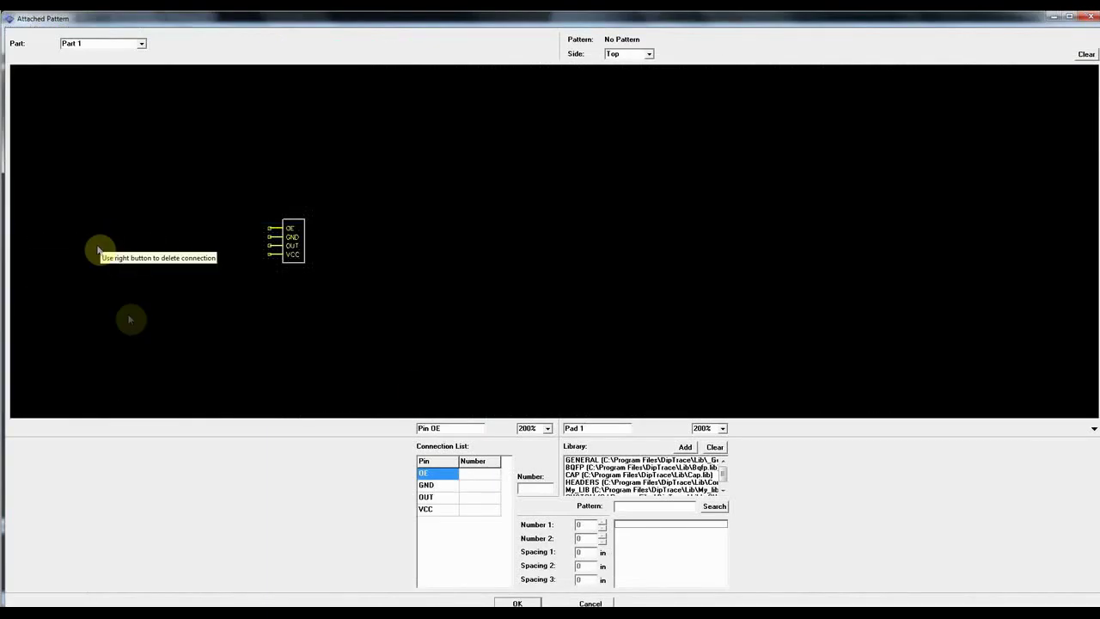
scroll(724, 477, down, 1)
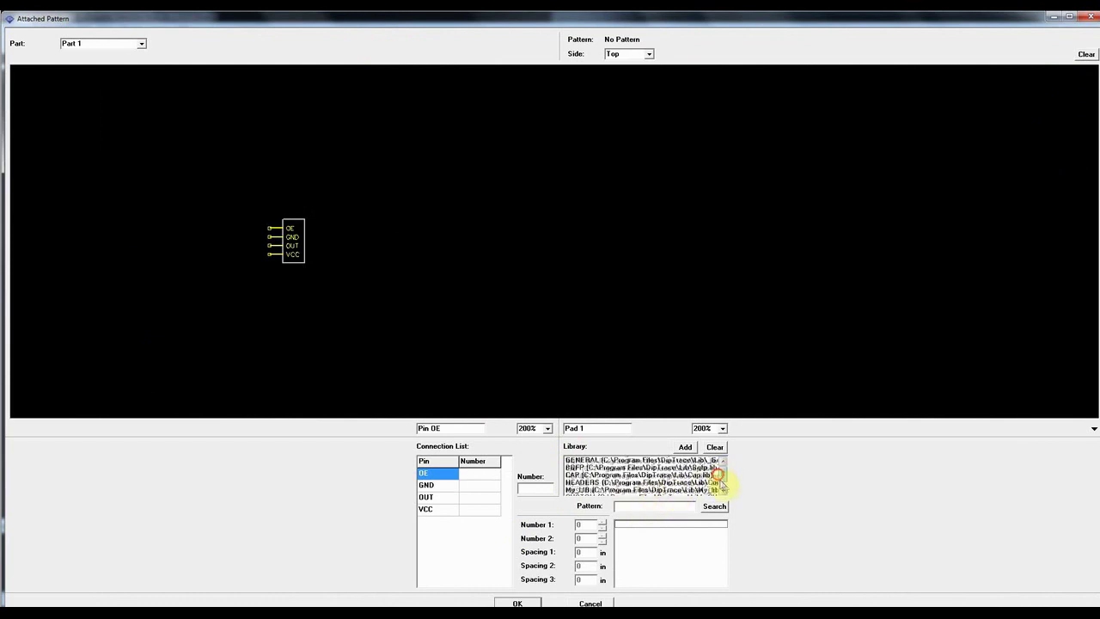
click(596, 489)
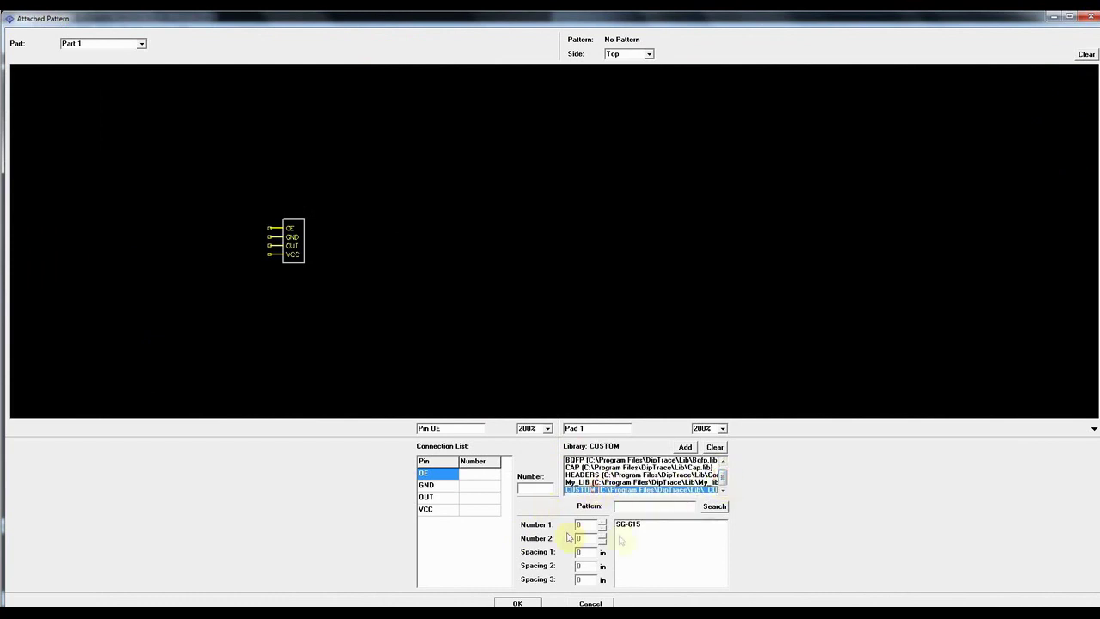
click(627, 529)
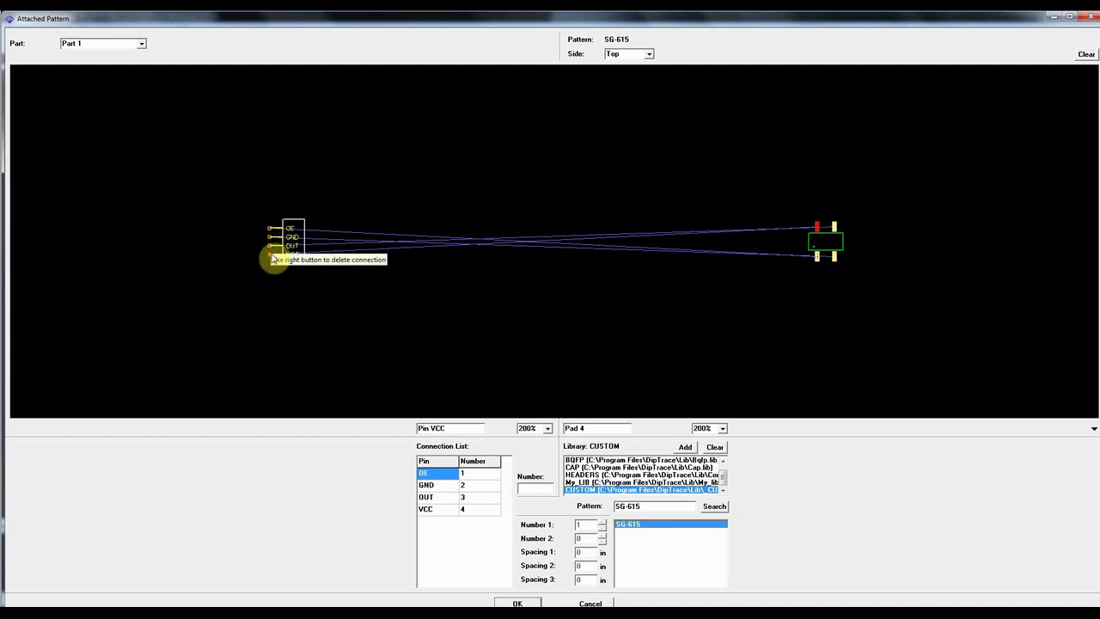
- Link the pins to pads as OE 1, GND 2, OUT 3, VCC 4 and confirm the attached pattern
click(468, 474)
click(471, 483)
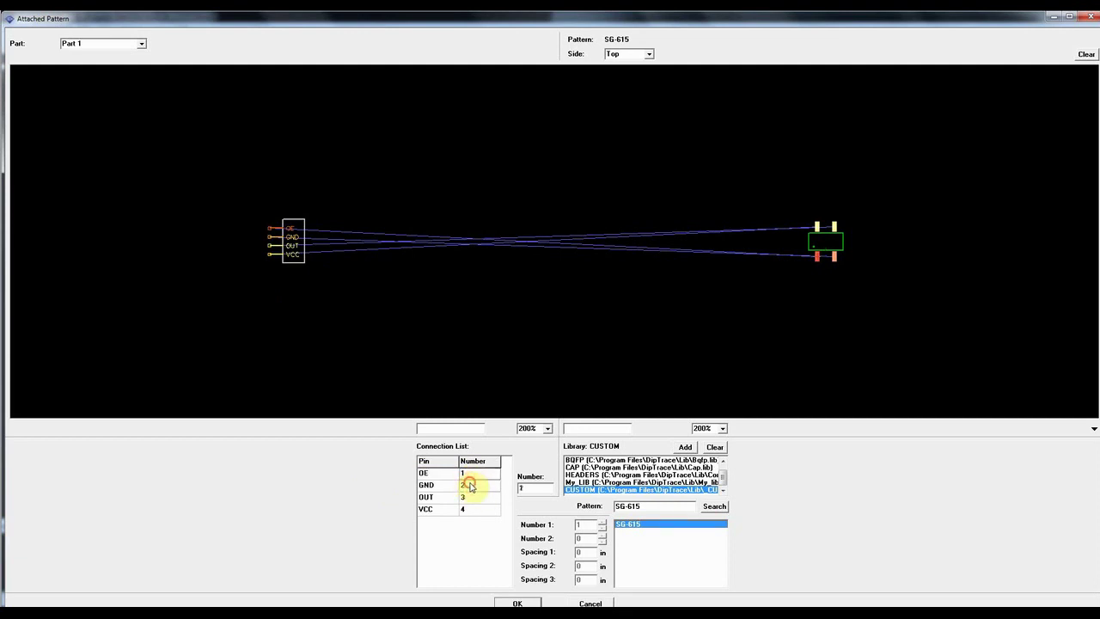
click(470, 474)
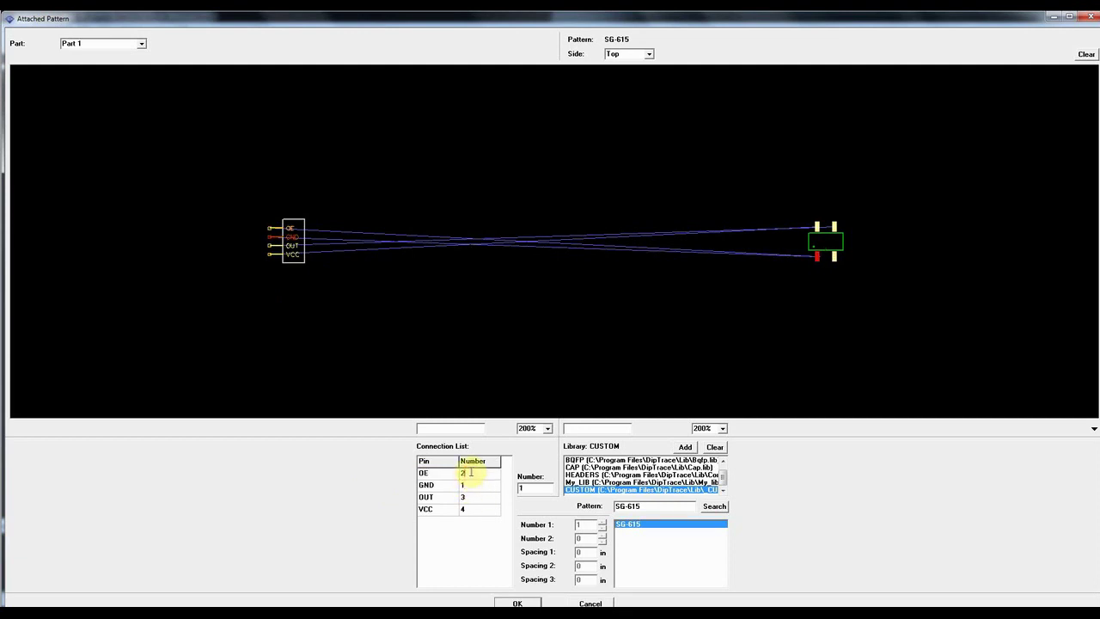
click(270, 230)
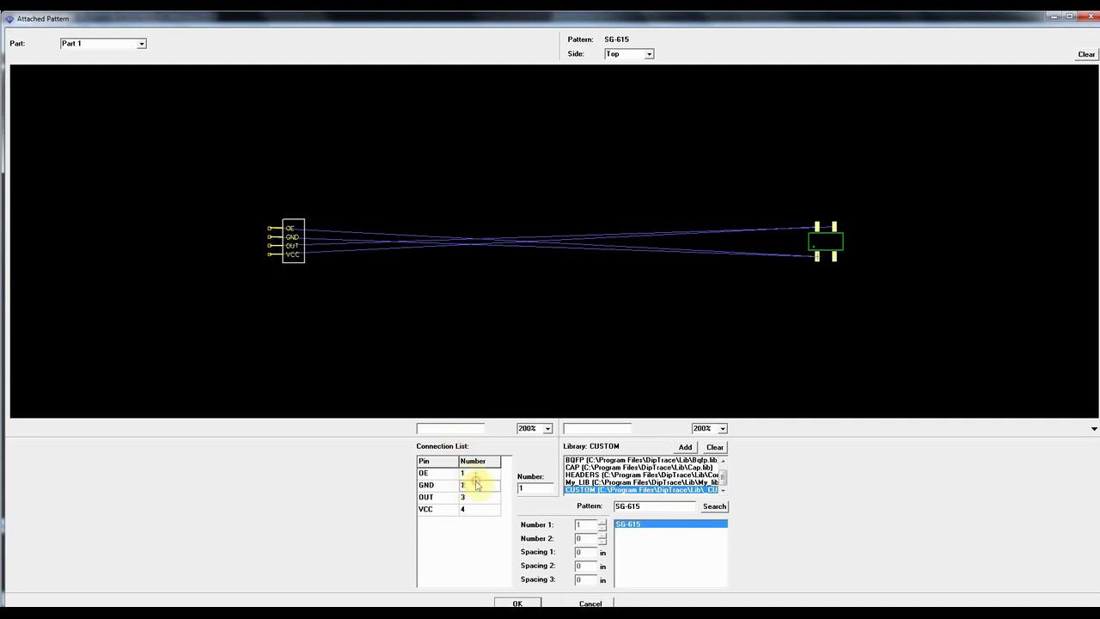
click(270, 255)
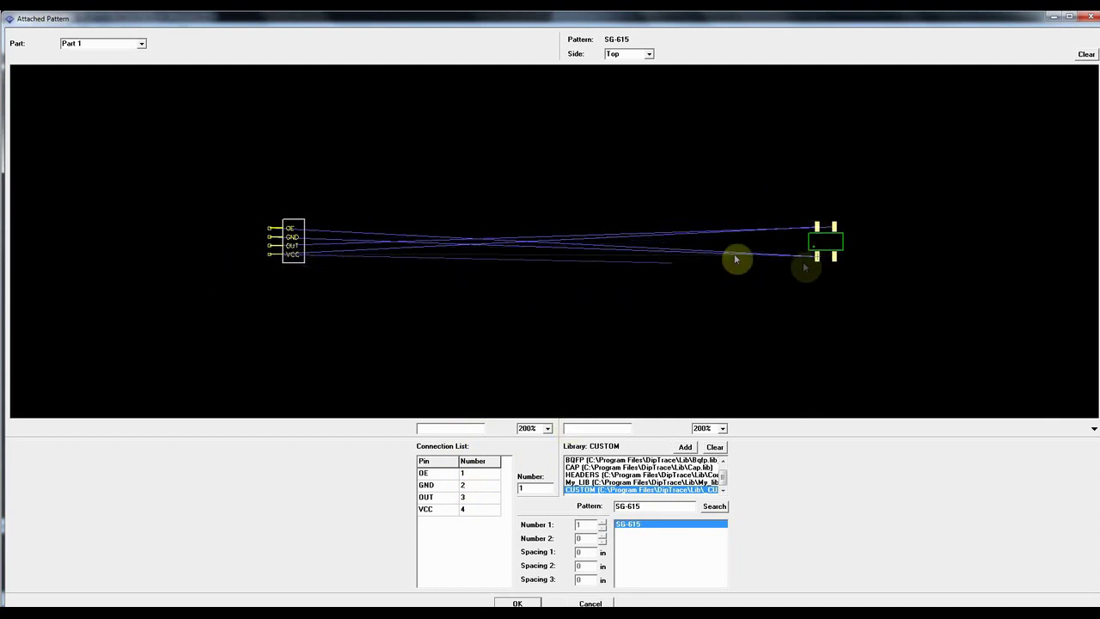
click(815, 255)
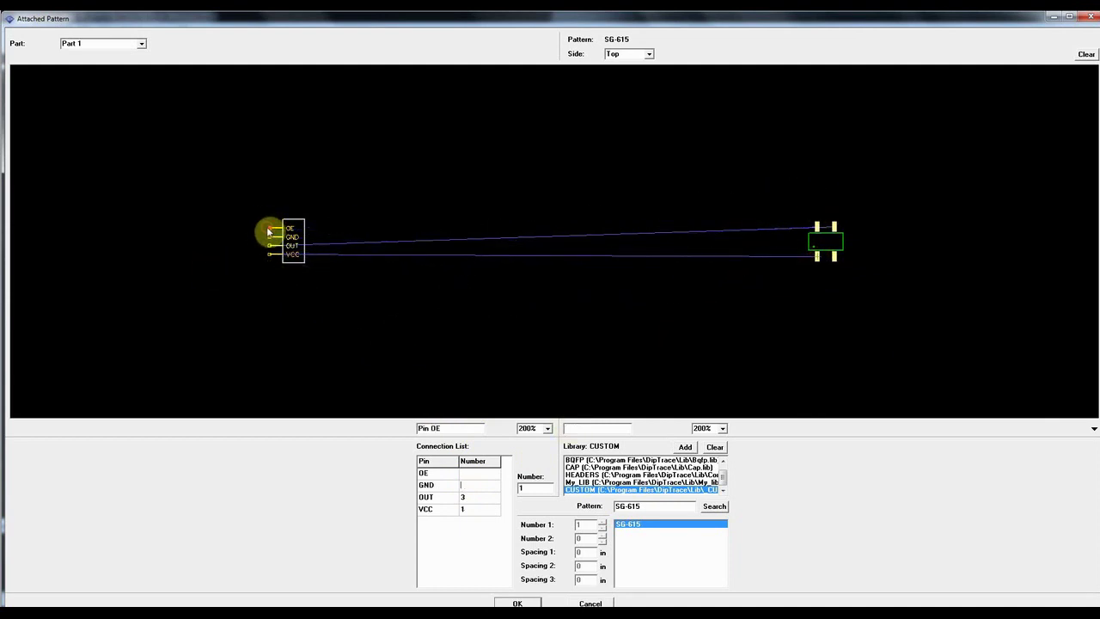
click(817, 227)
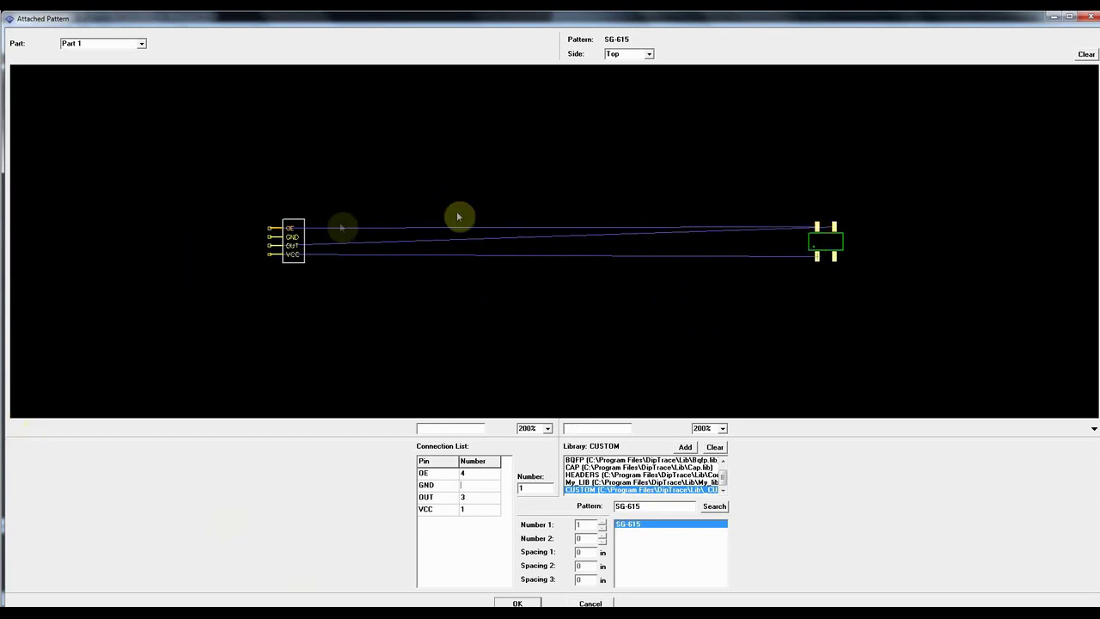
click(269, 236)
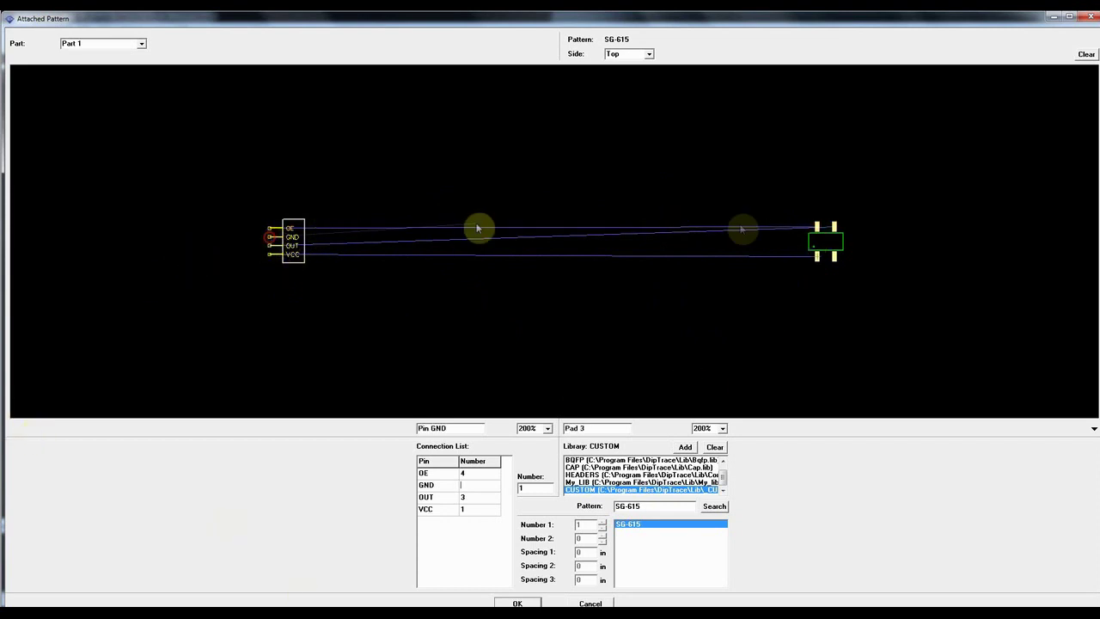
click(833, 256)
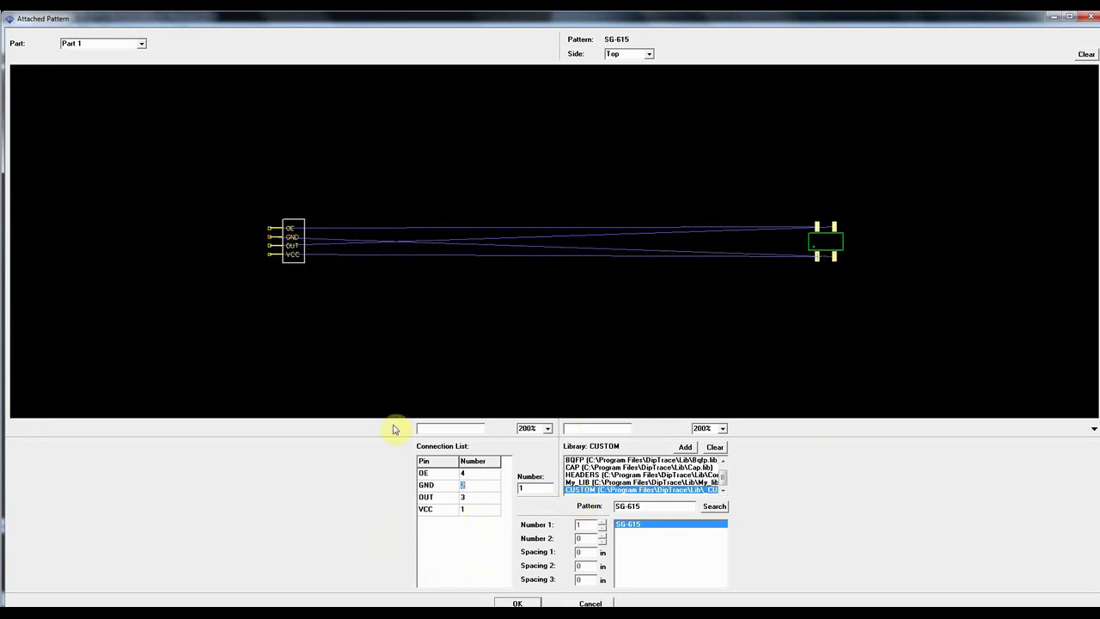
click(468, 483)
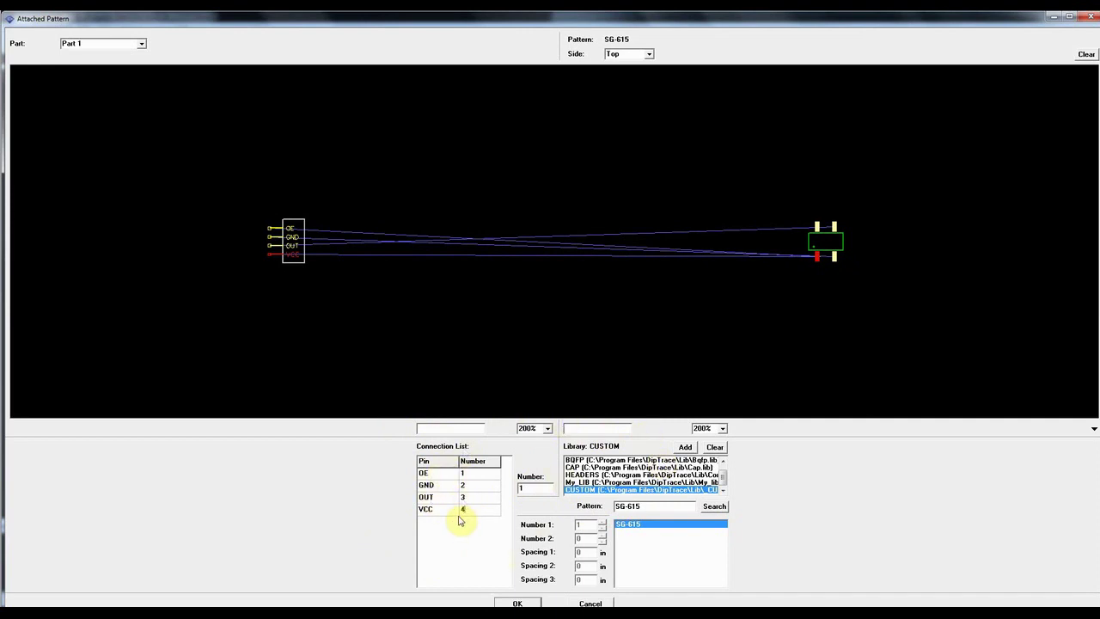
click(538, 603)
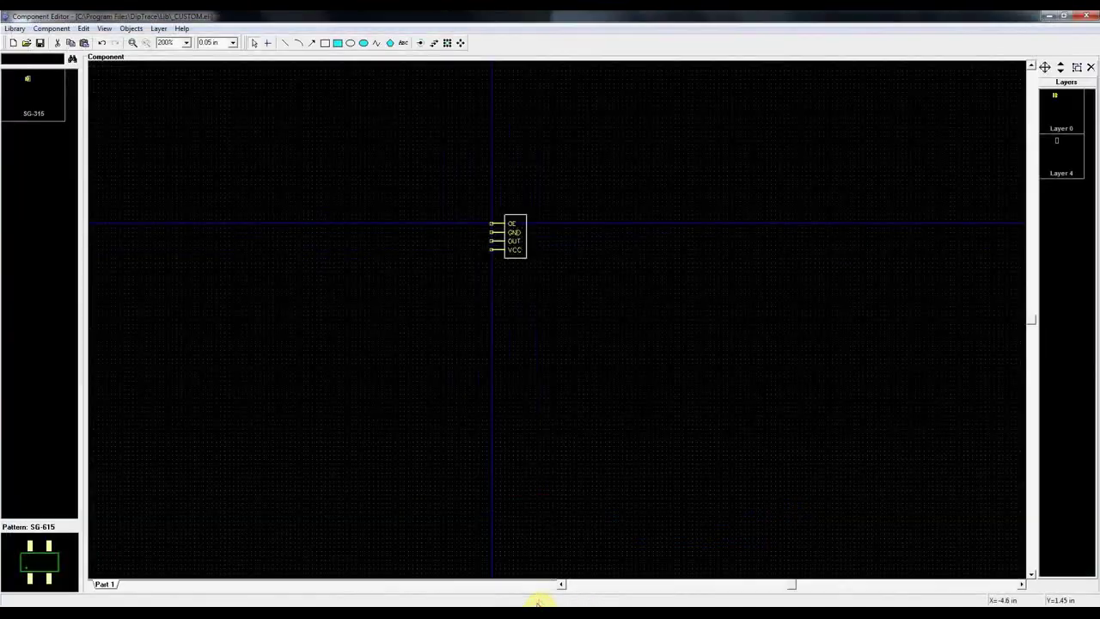
- Exit the Component Editor, launch Schematic Capture, and scroll the library tabs to CUSTOM
click(14, 29)
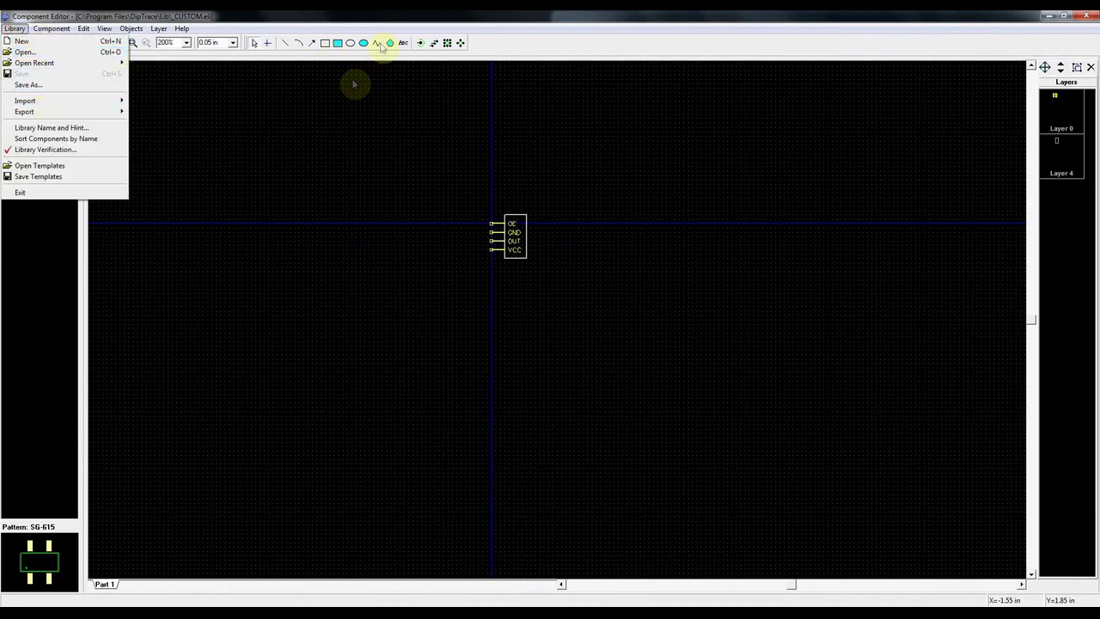
click(116, 194)
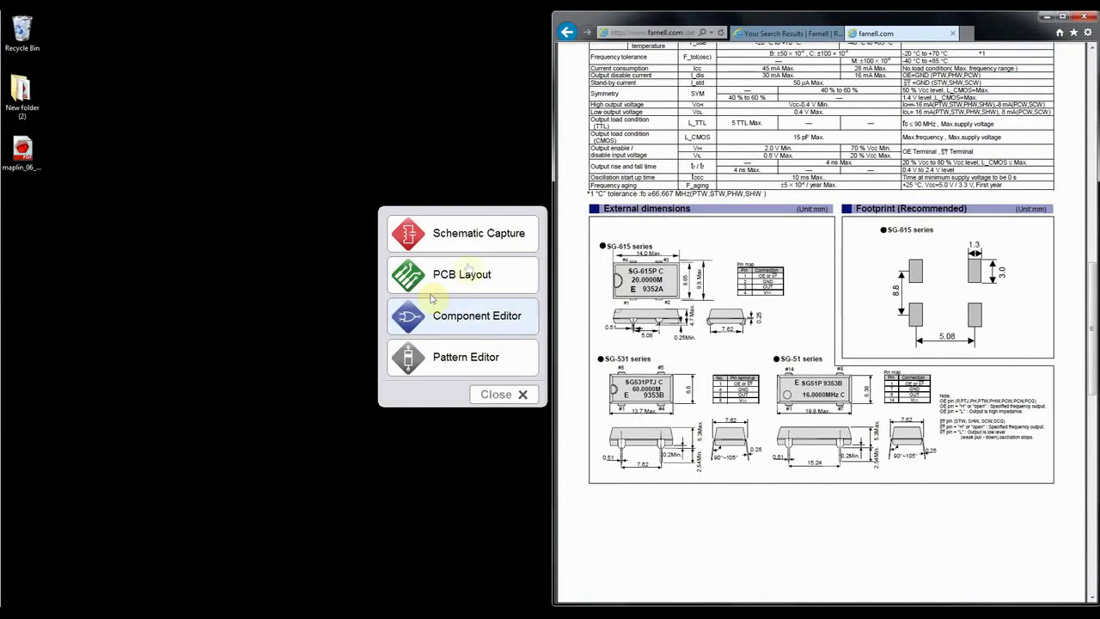
click(484, 243)
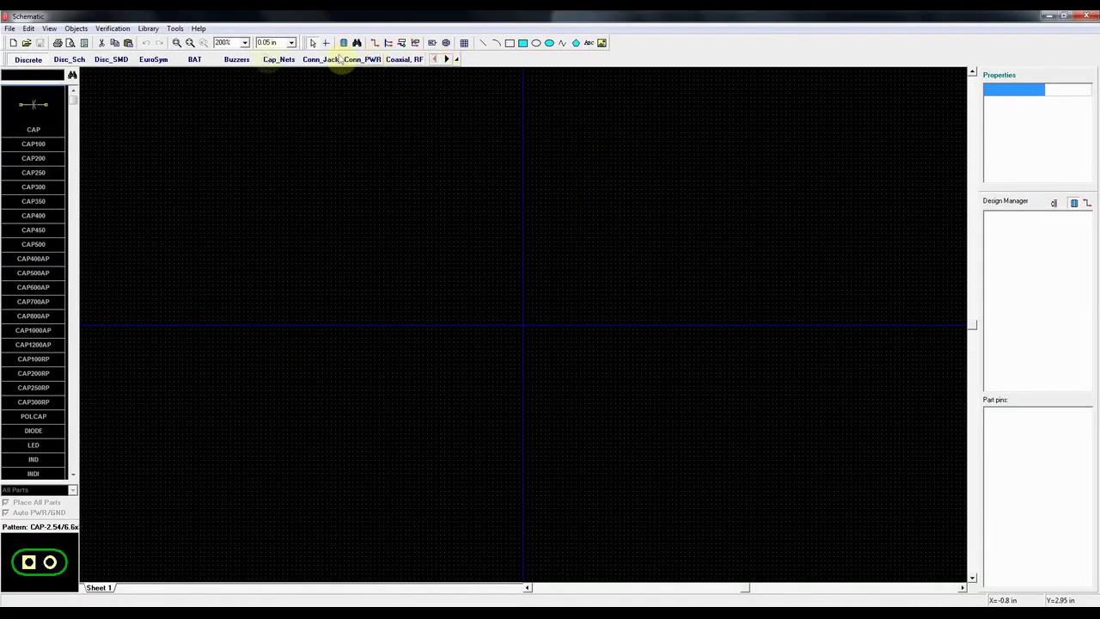
click(447, 59)
click(447, 59)
click(447, 59)
click(446, 60)
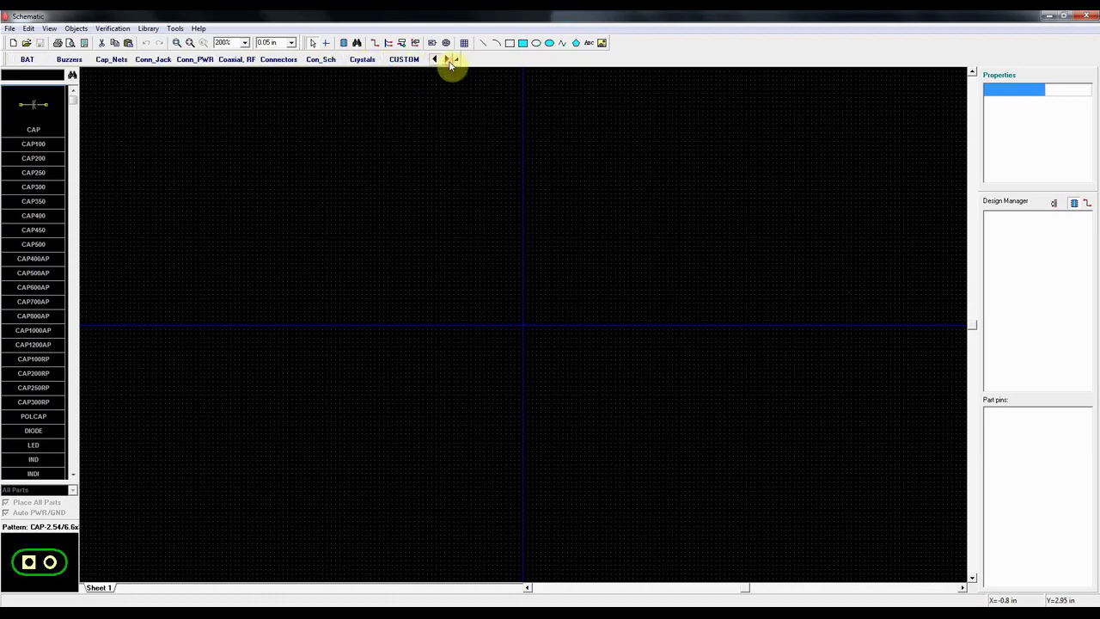
- Place the crystal from the CUSTOM library on Sheet 1 as XT1
click(398, 61)
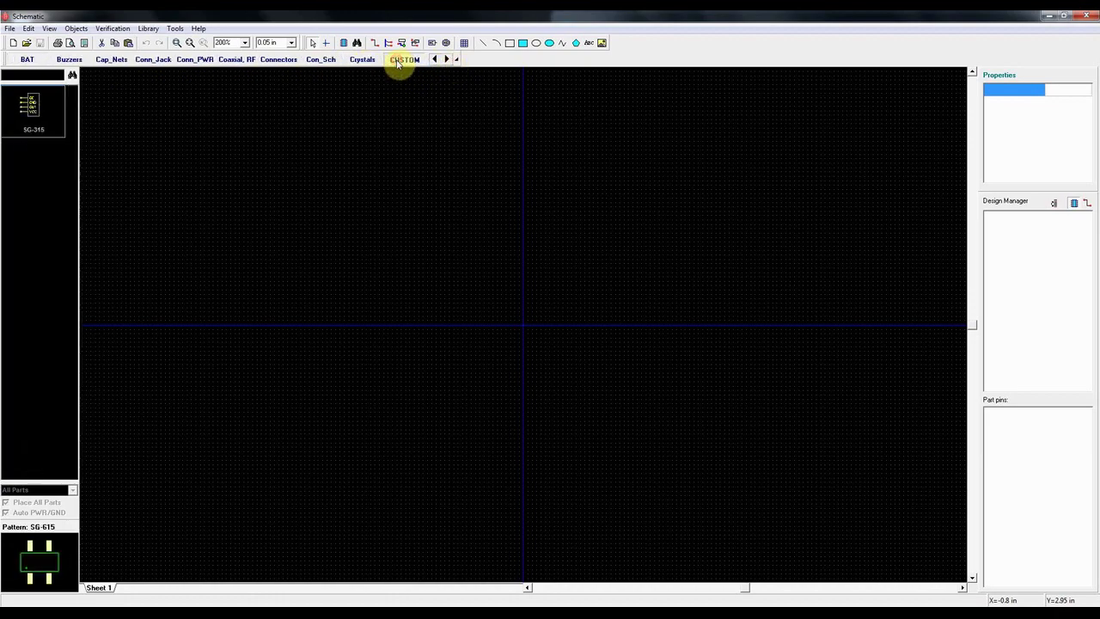
click(36, 123)
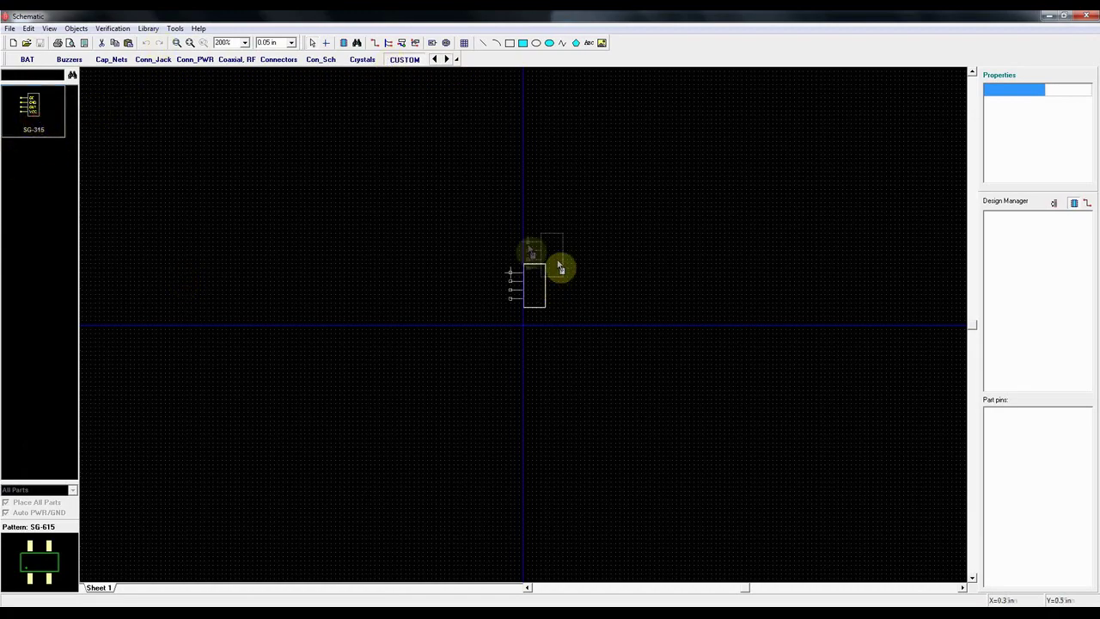
click(499, 287)
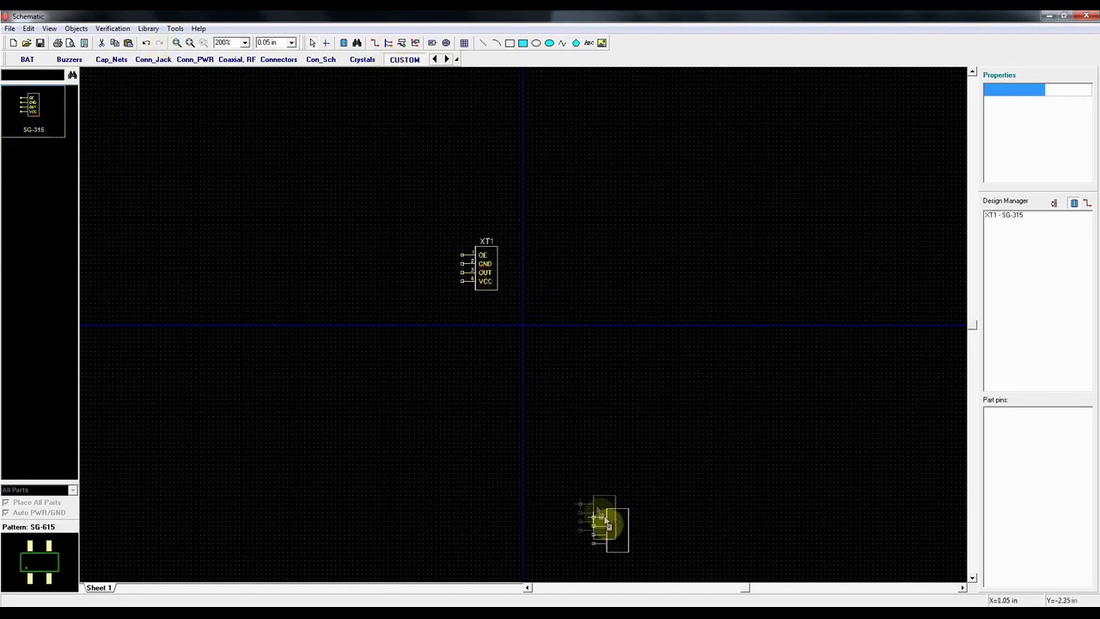
right_click(599, 509)
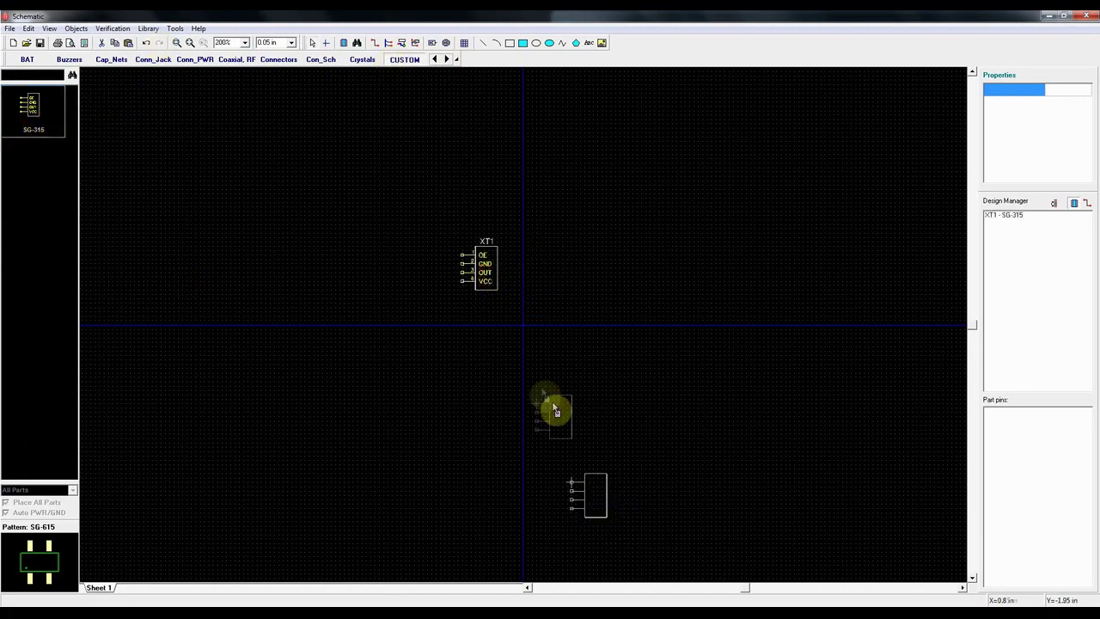
- Wire the OE pin to VCC and branch a wire from OUT onto it
click(462, 255)
click(422, 303)
click(461, 281)
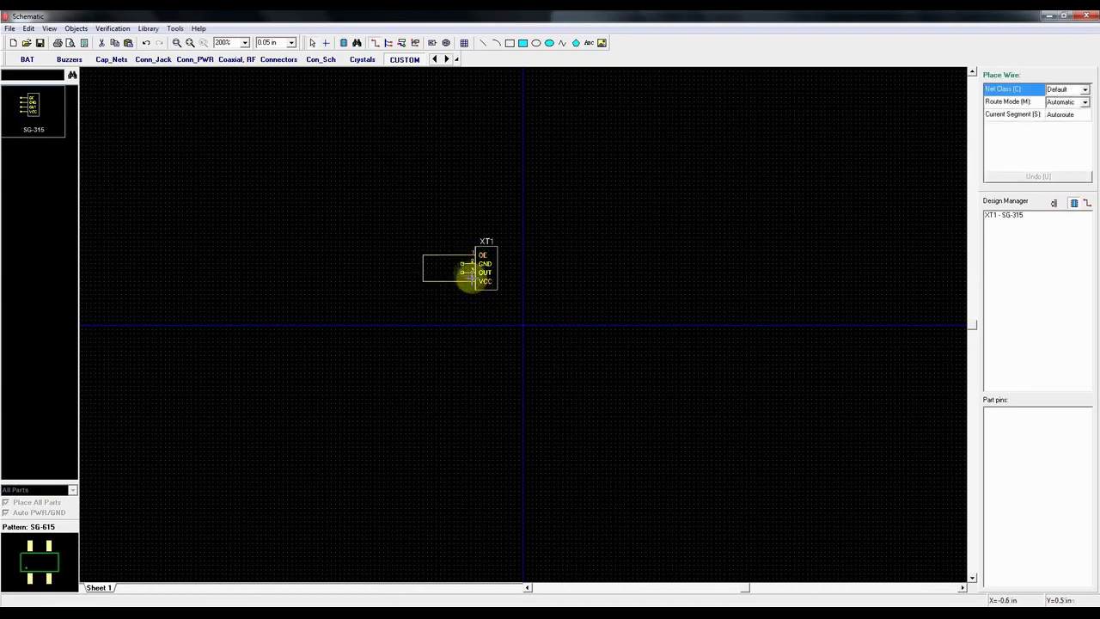
click(462, 272)
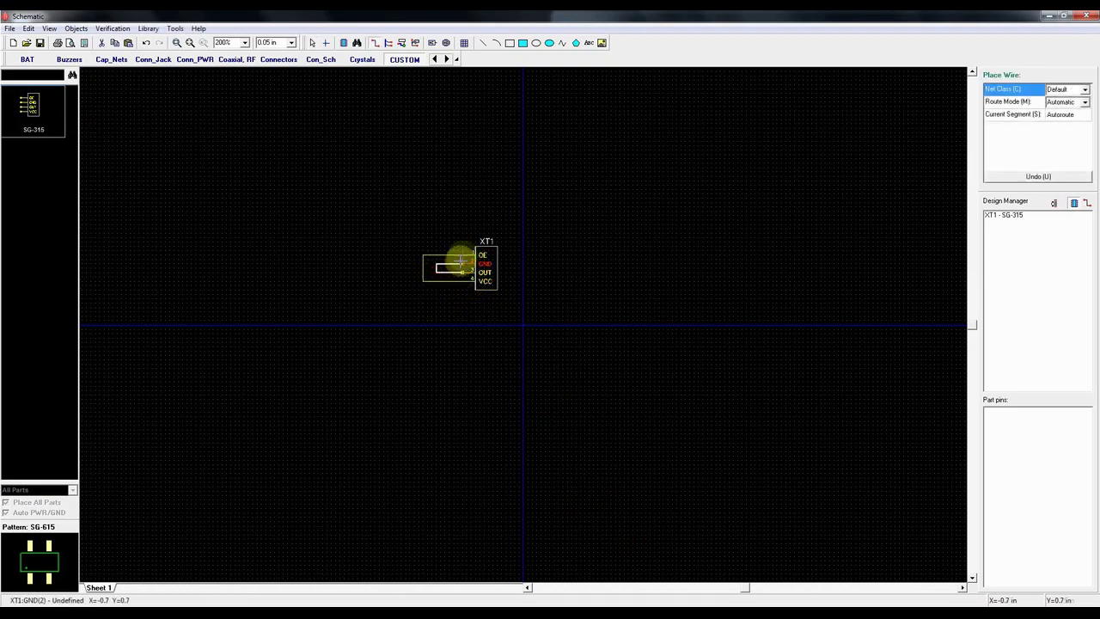
click(436, 255)
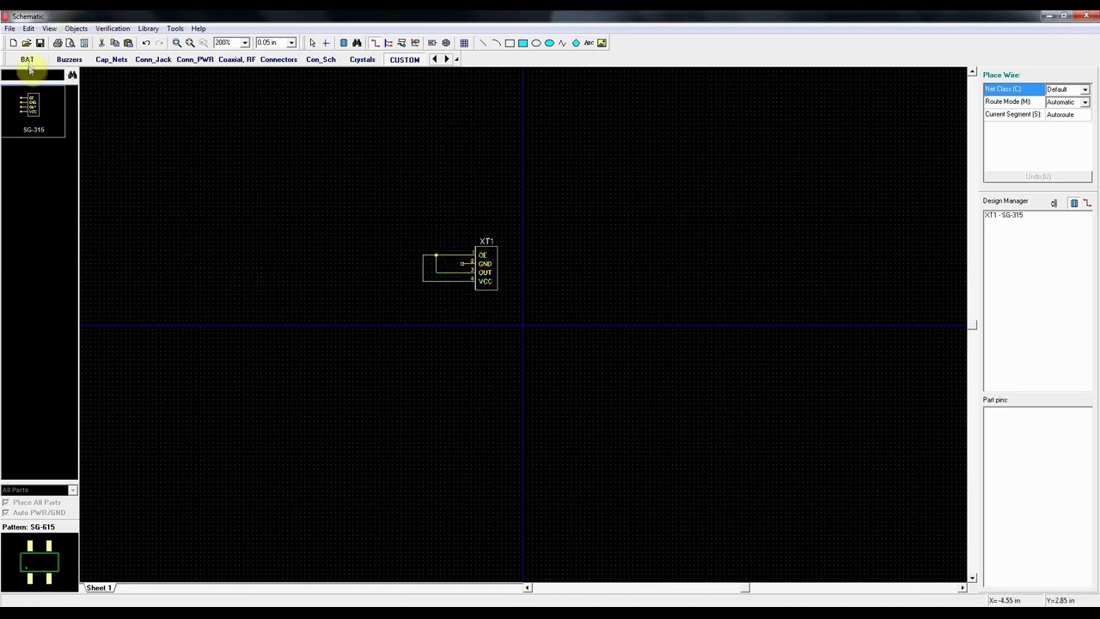
click(9, 29)
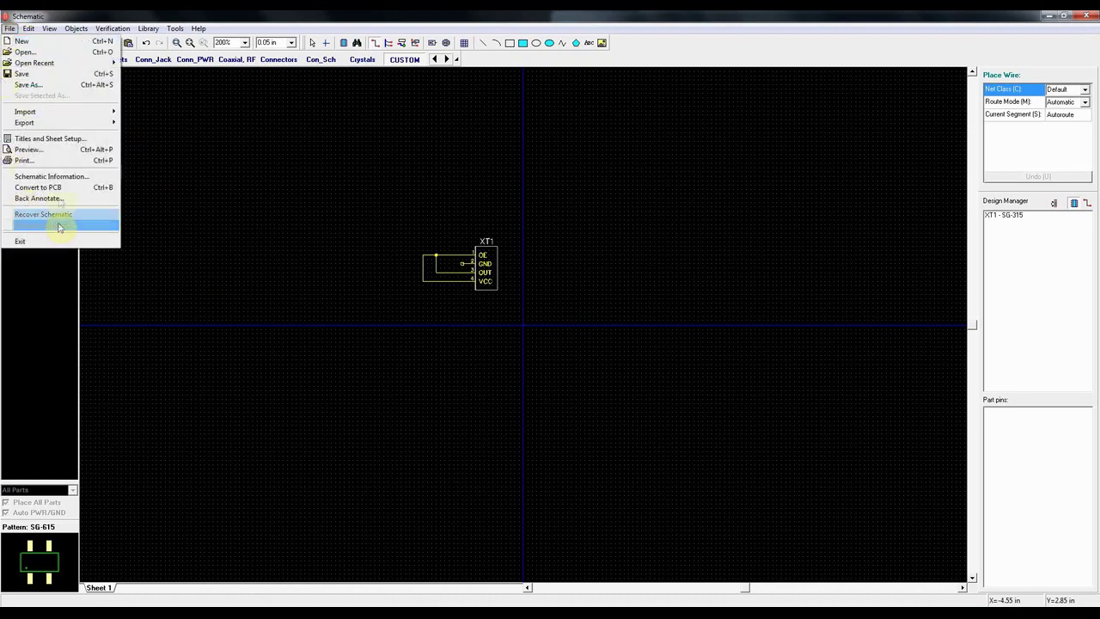
- Convert the XT1 schematic to a PCB layout and place seven more SG-615 footprints, XT2–XT8
click(58, 189)
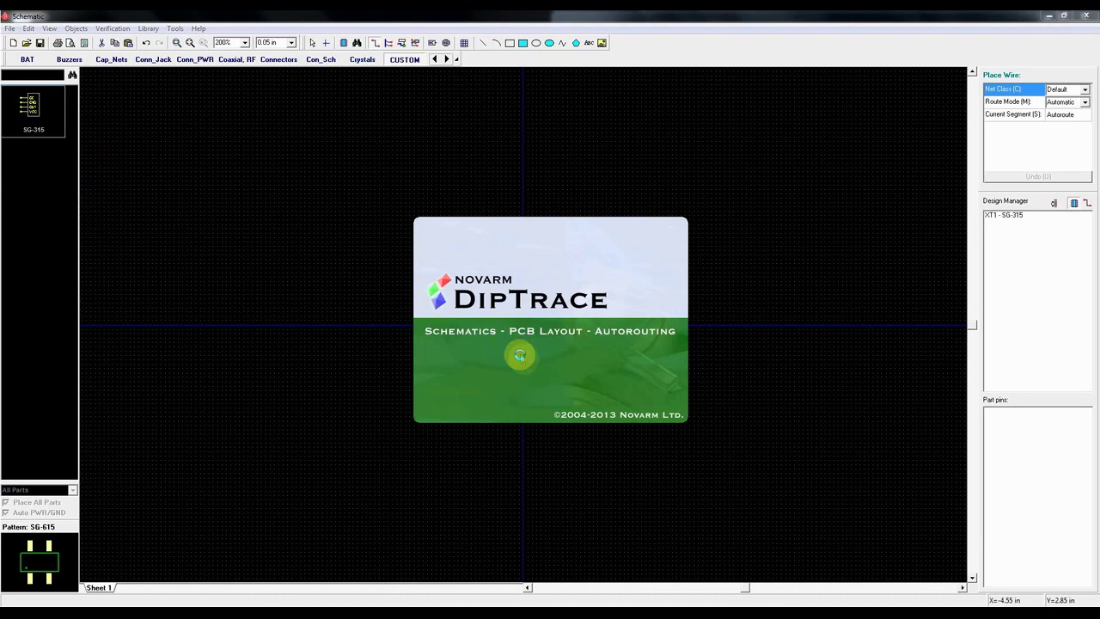
click(522, 355)
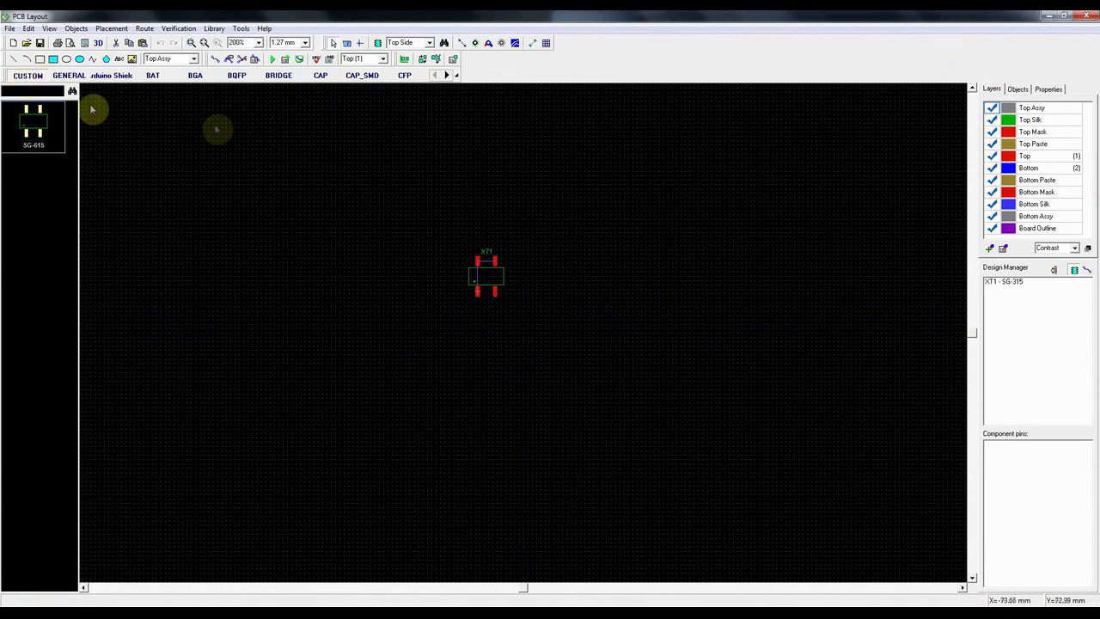
click(34, 125)
click(276, 336)
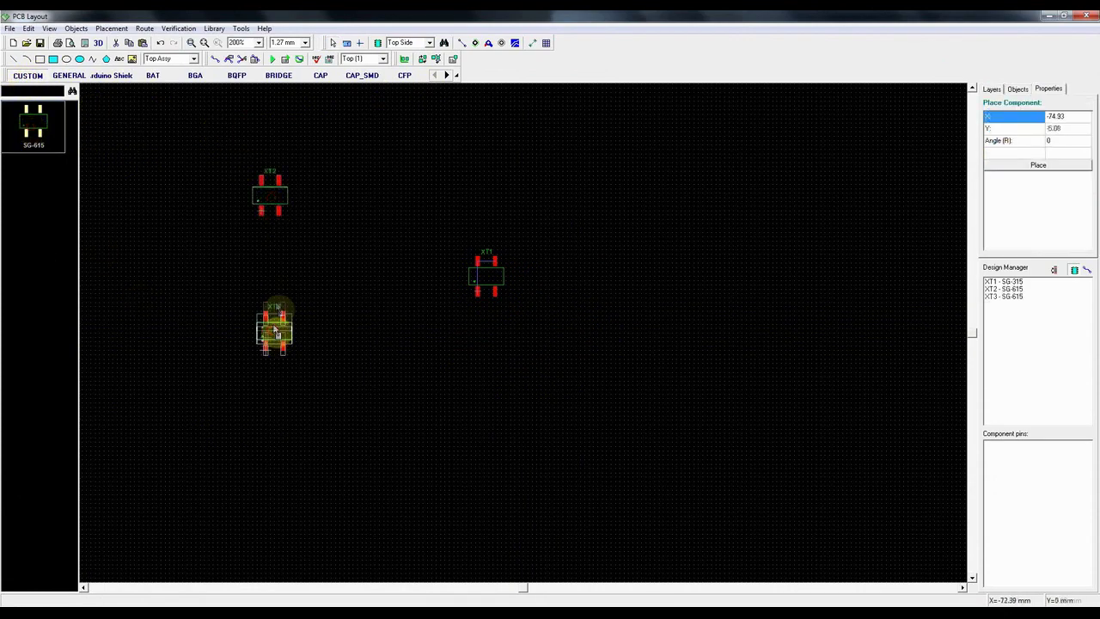
click(394, 257)
click(447, 165)
click(621, 227)
click(652, 384)
click(346, 408)
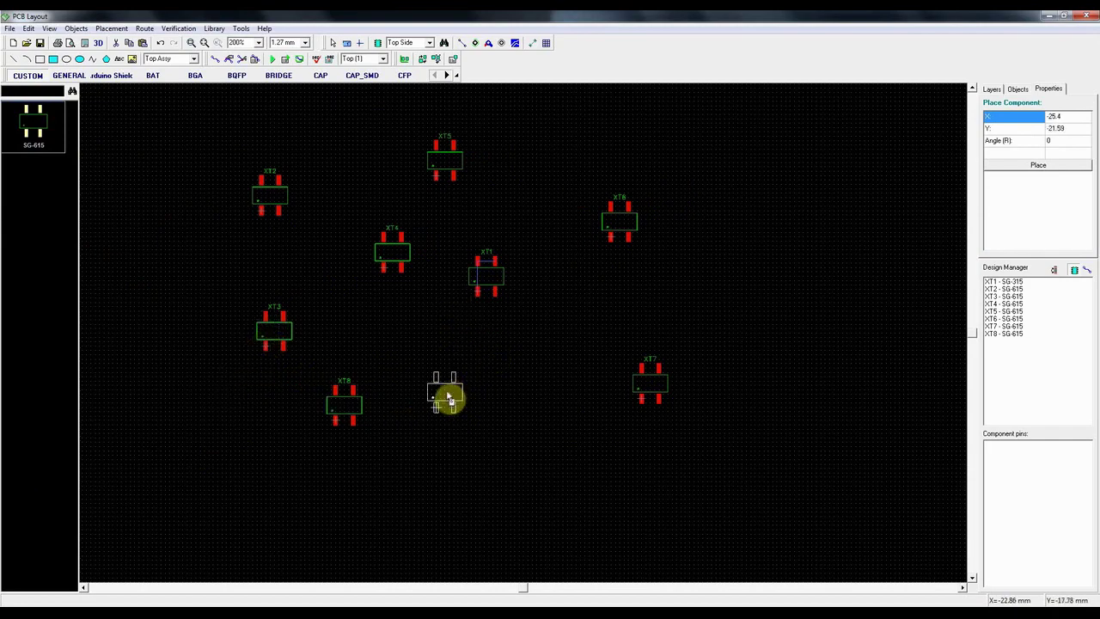
right_click(449, 395)
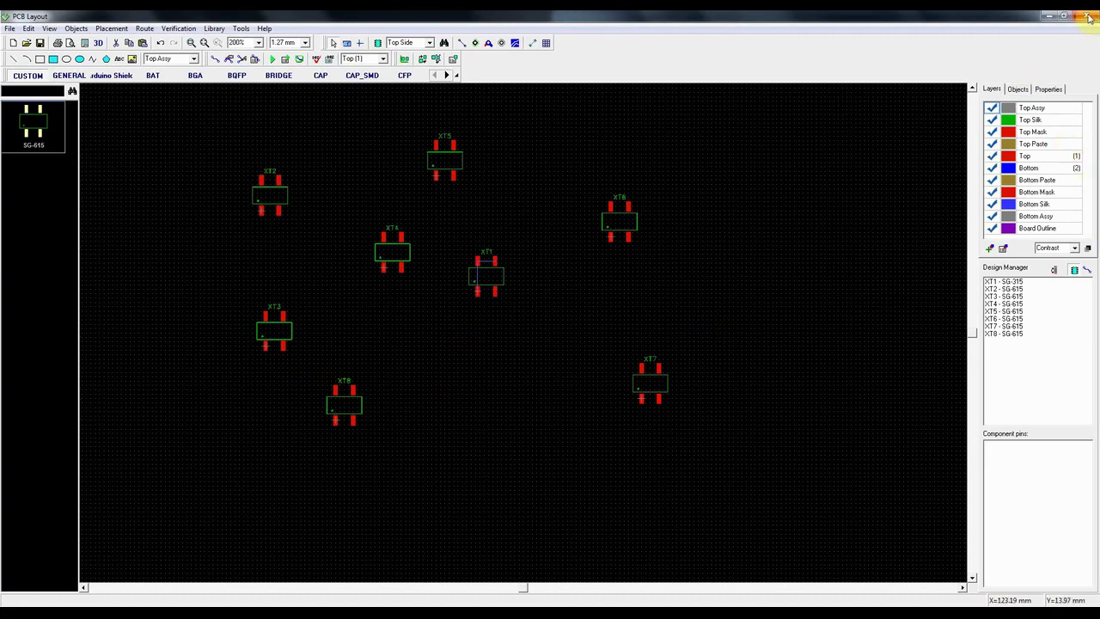
- Close the PCB layout without saving, then close the schematic window
click(1087, 16)
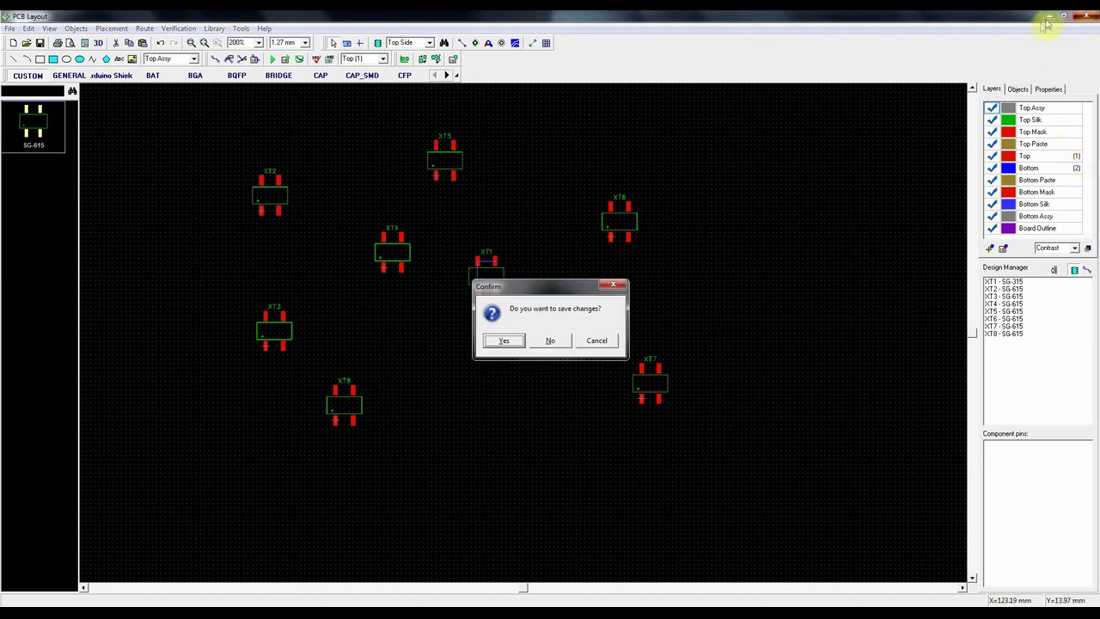
click(551, 341)
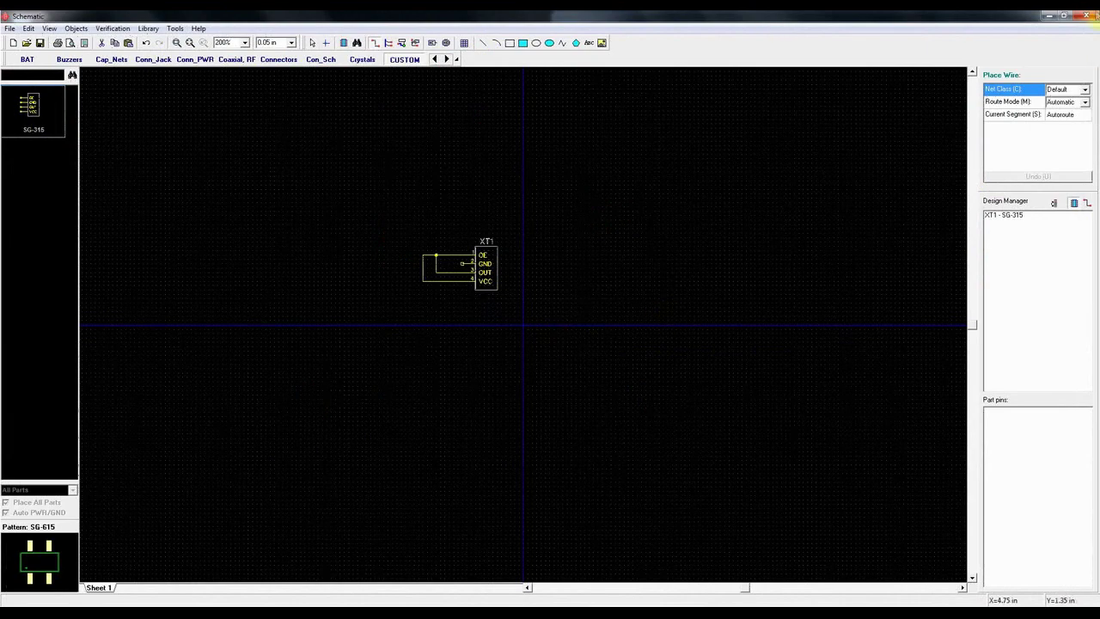
click(1089, 16)
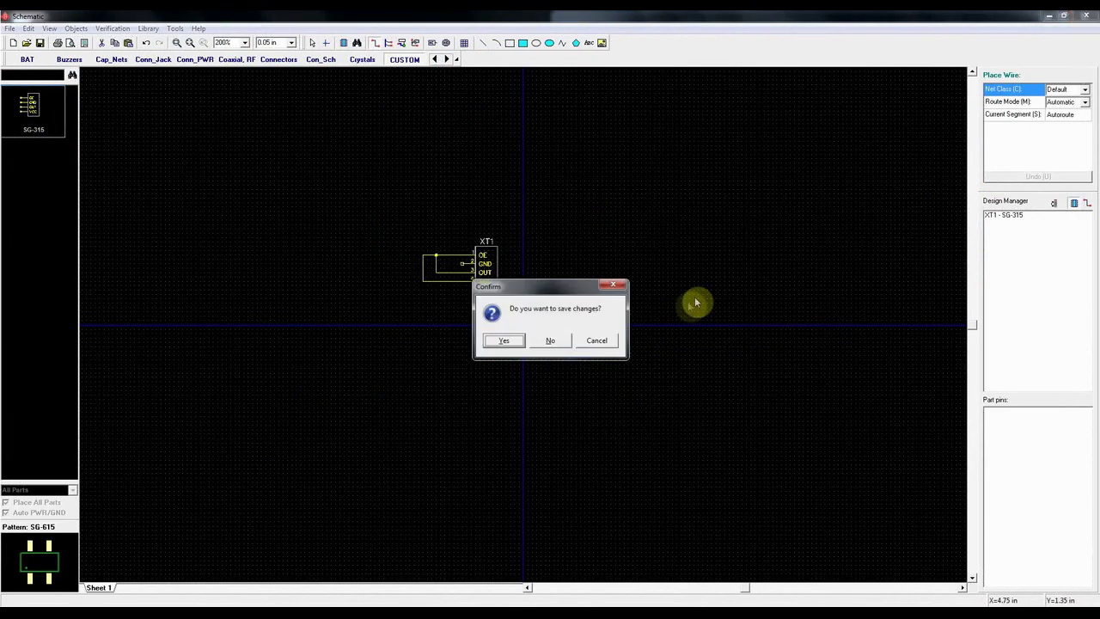